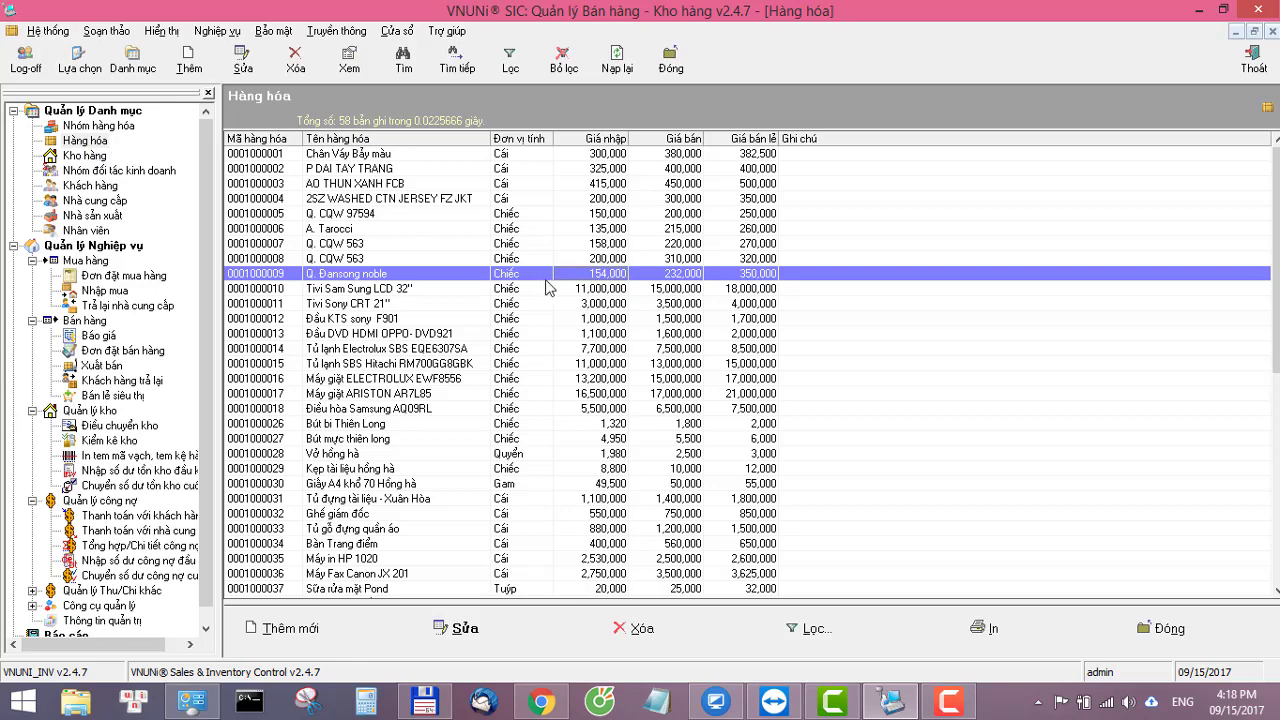
- Search the product list for 0001 across all columns
click(586, 249)
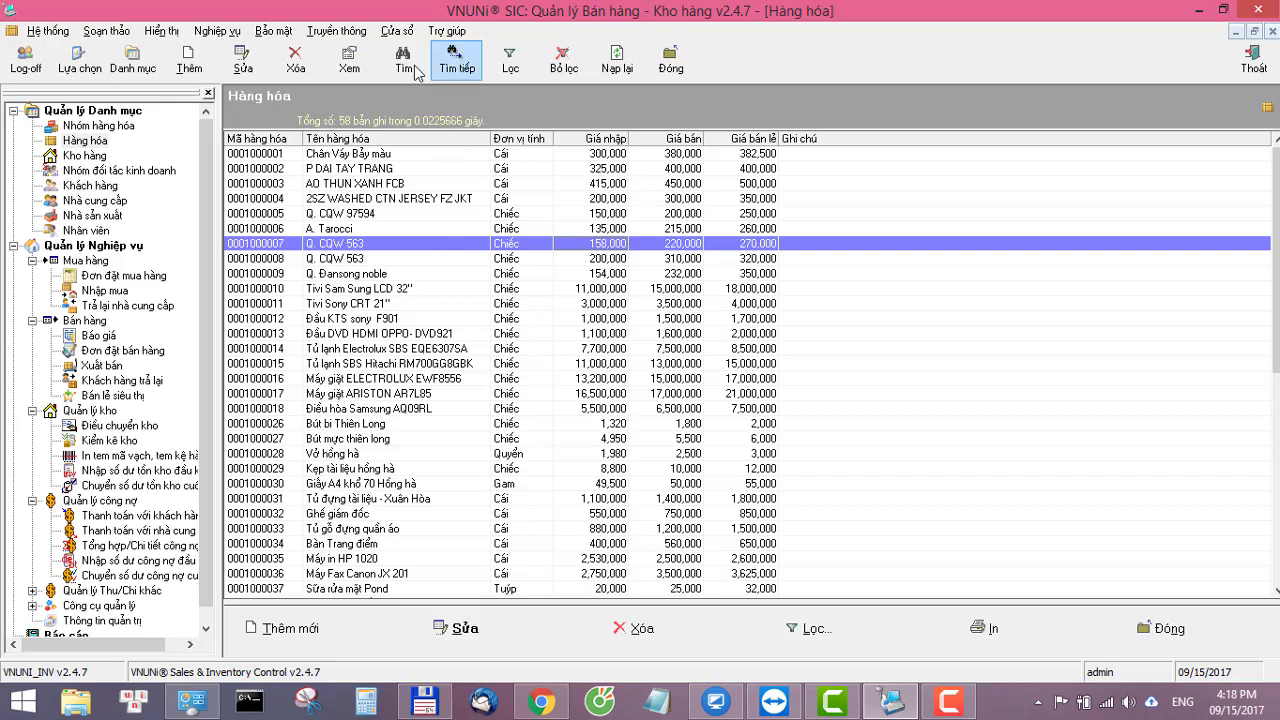
key(ctrl+f)
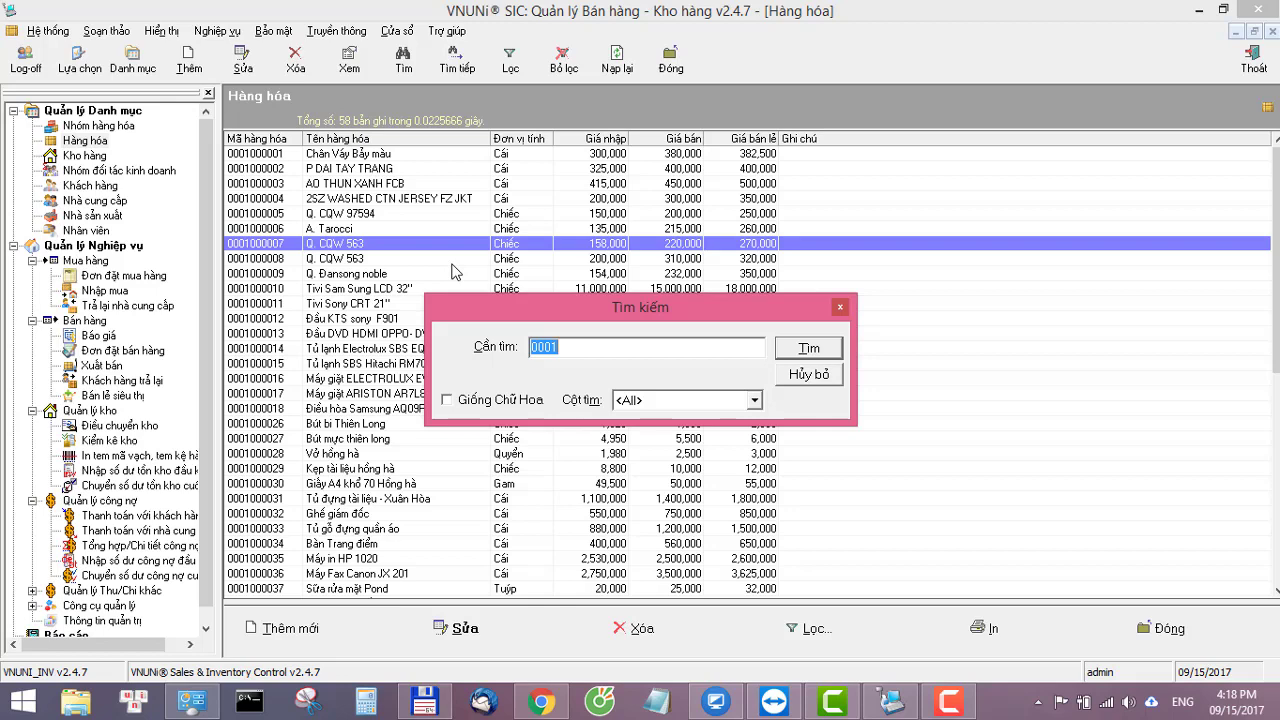
key(Return)
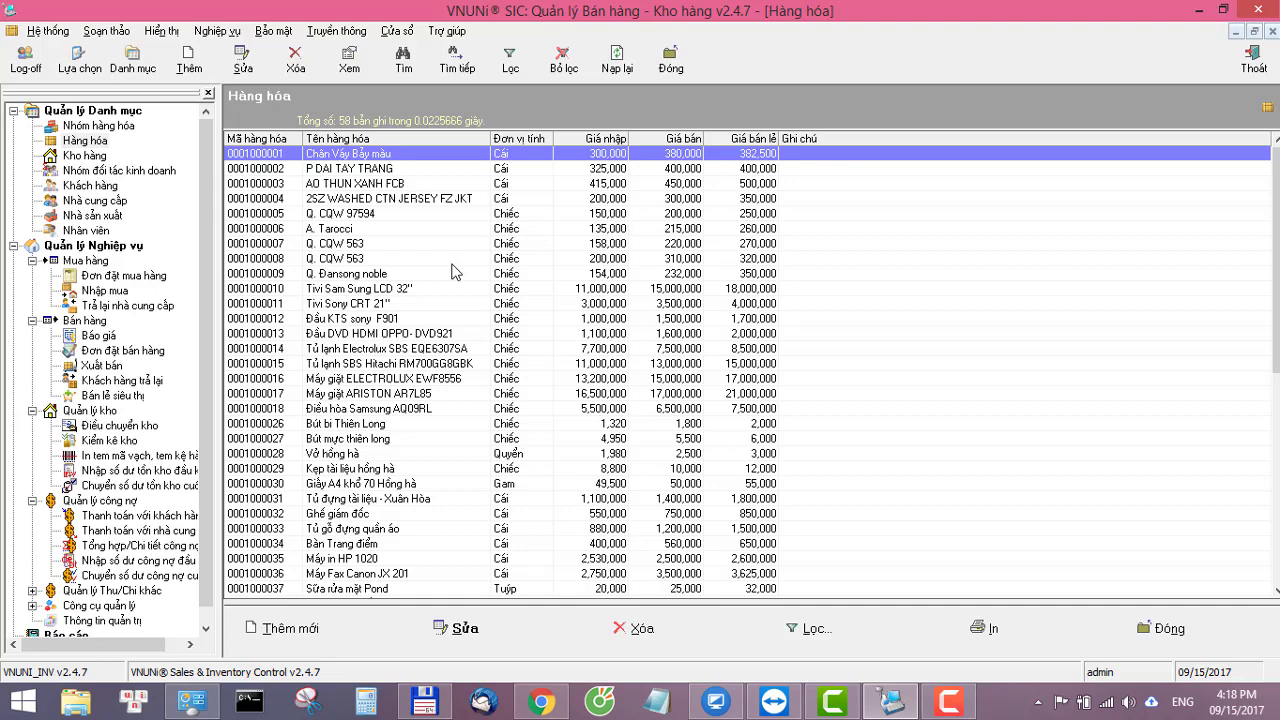
scroll(452, 272, down, 2)
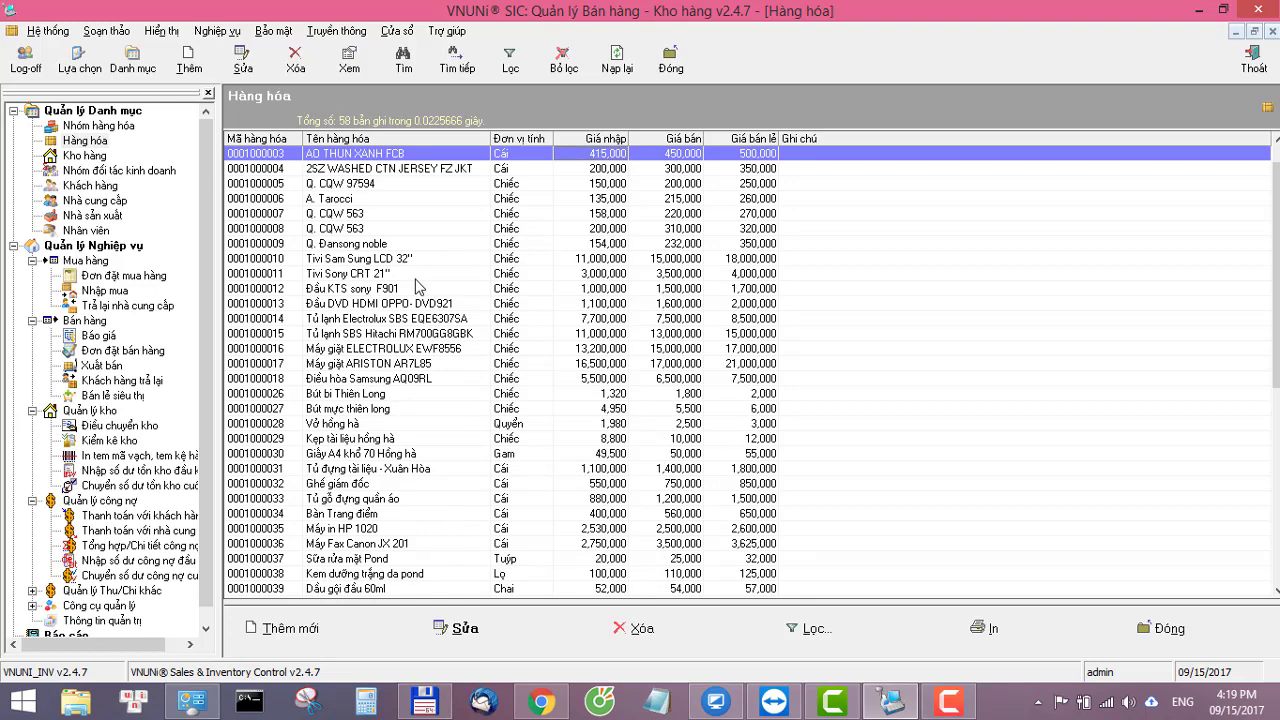
- Filter the product list to items whose Nhóm hàng hóa equals Thời trang
click(510, 60)
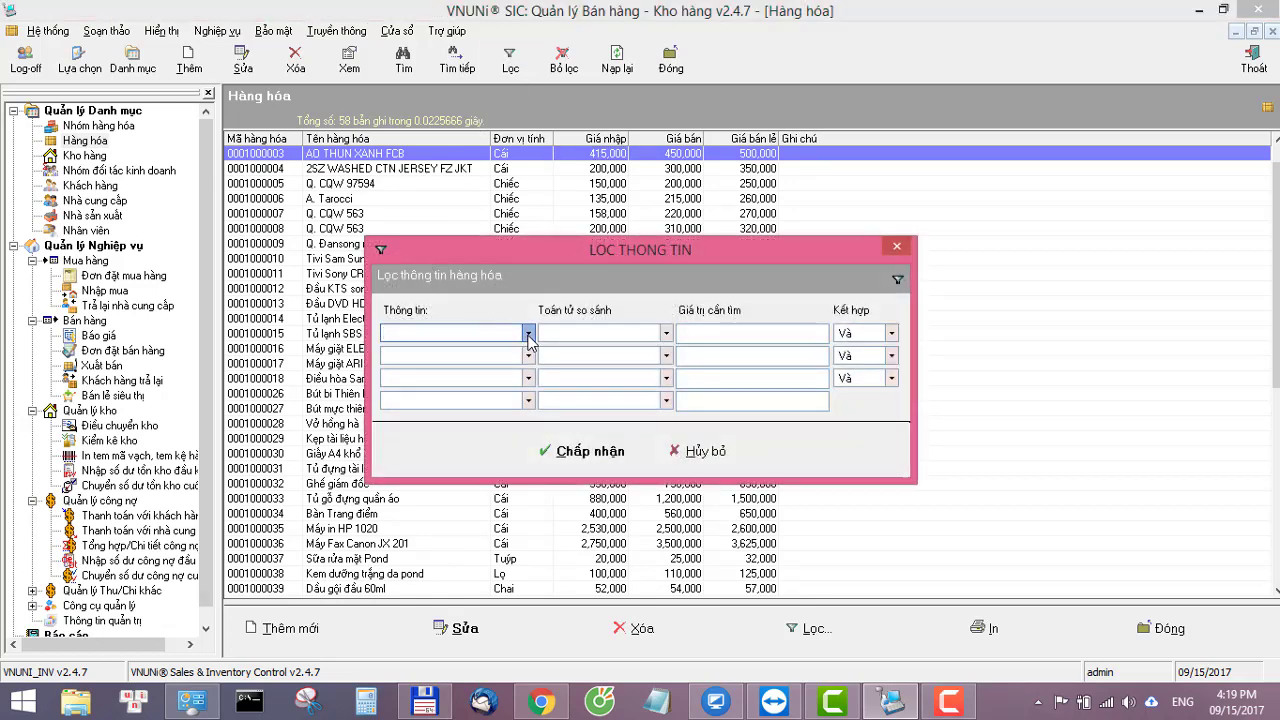
click(529, 333)
click(470, 363)
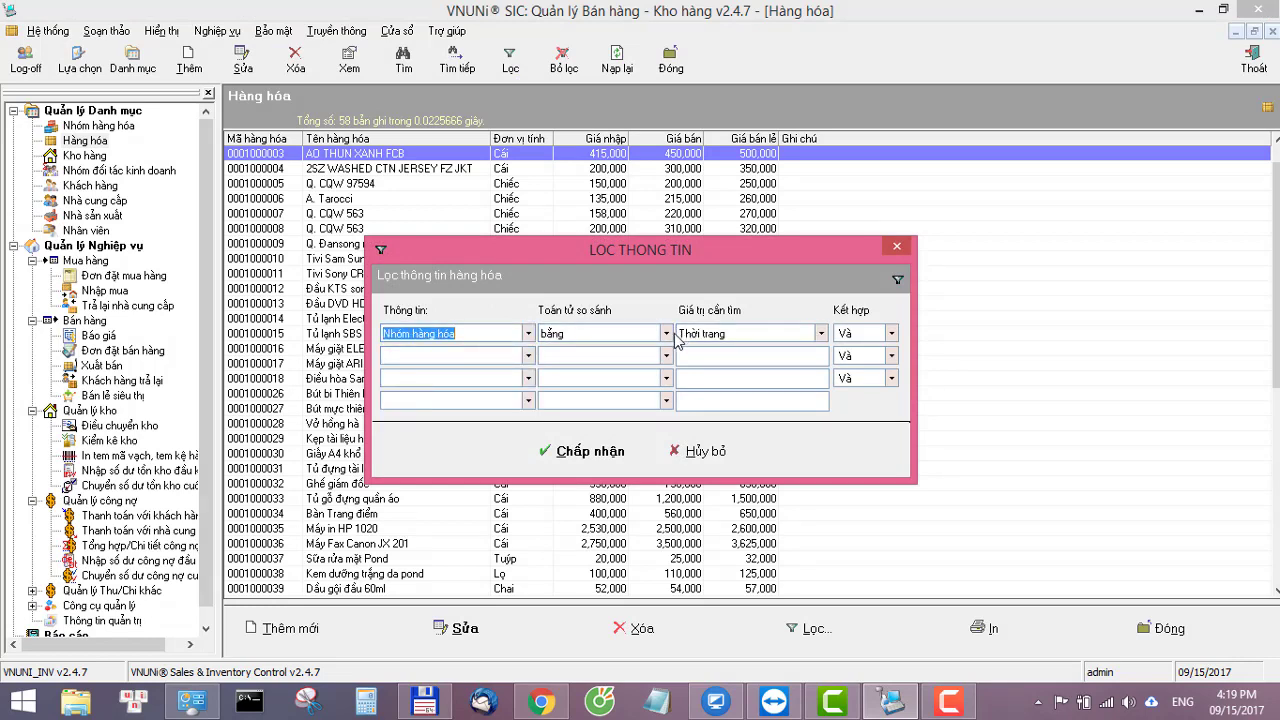
click(820, 334)
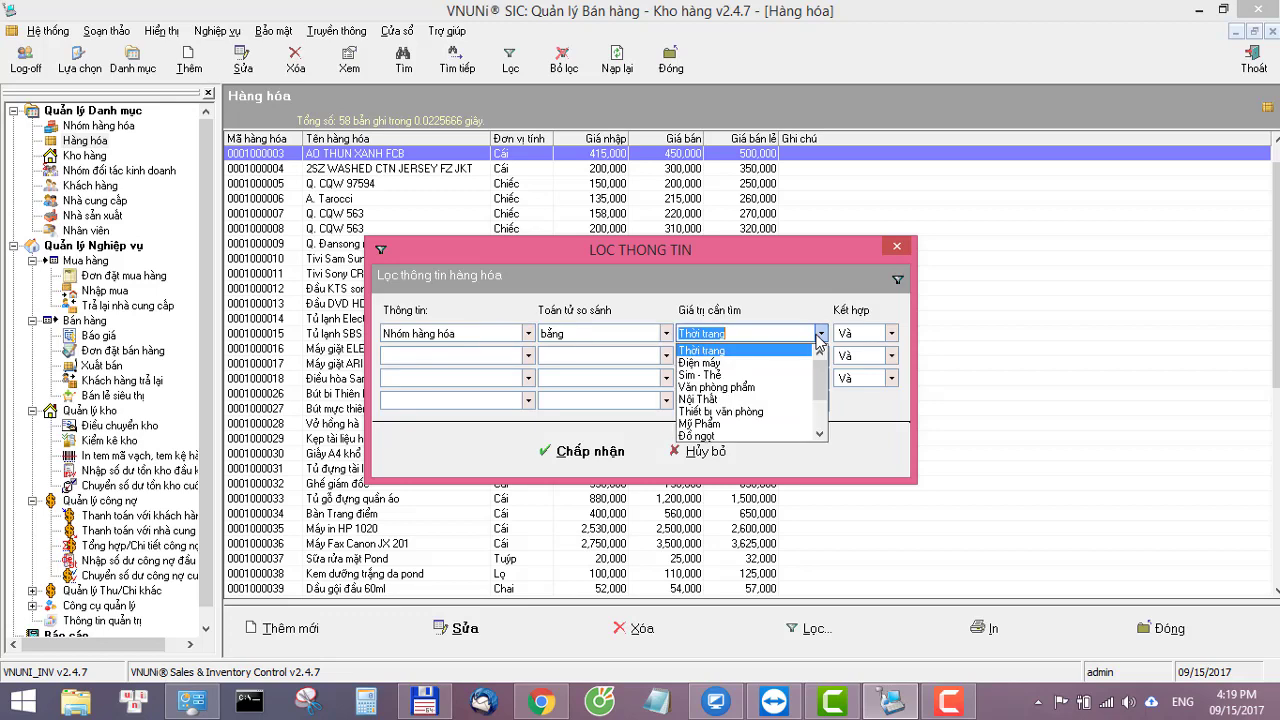
click(766, 360)
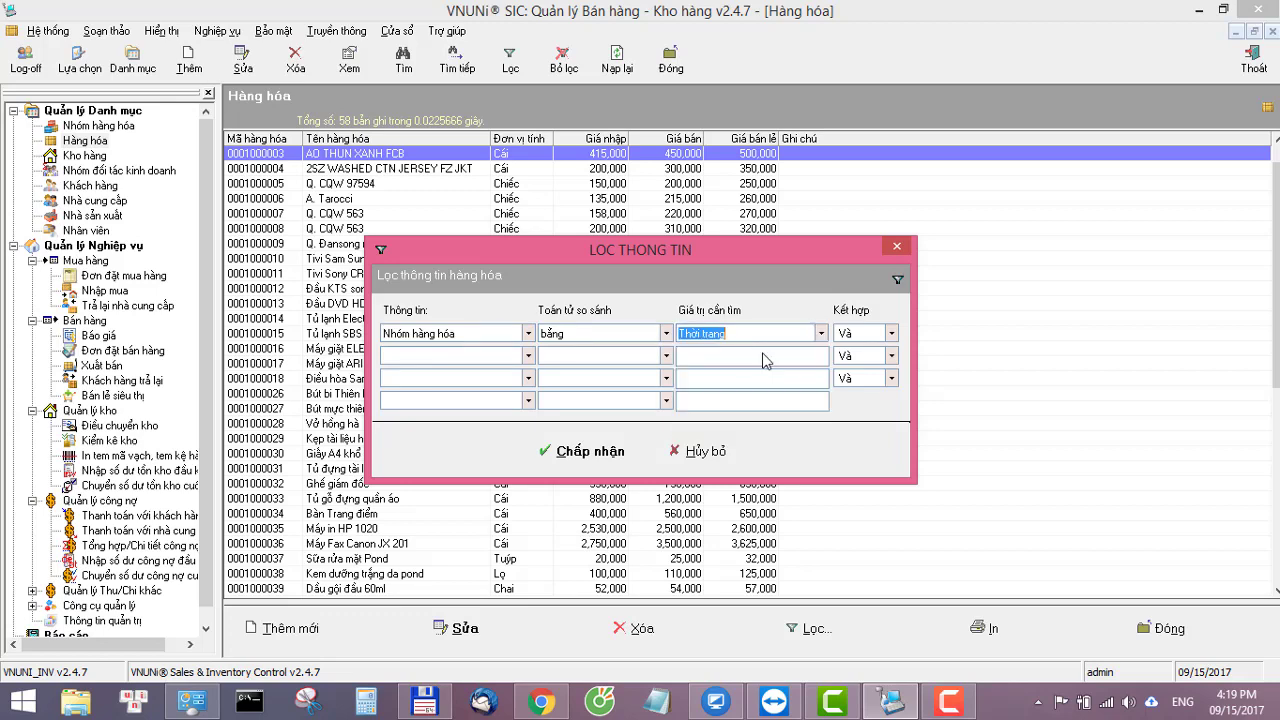
click(592, 454)
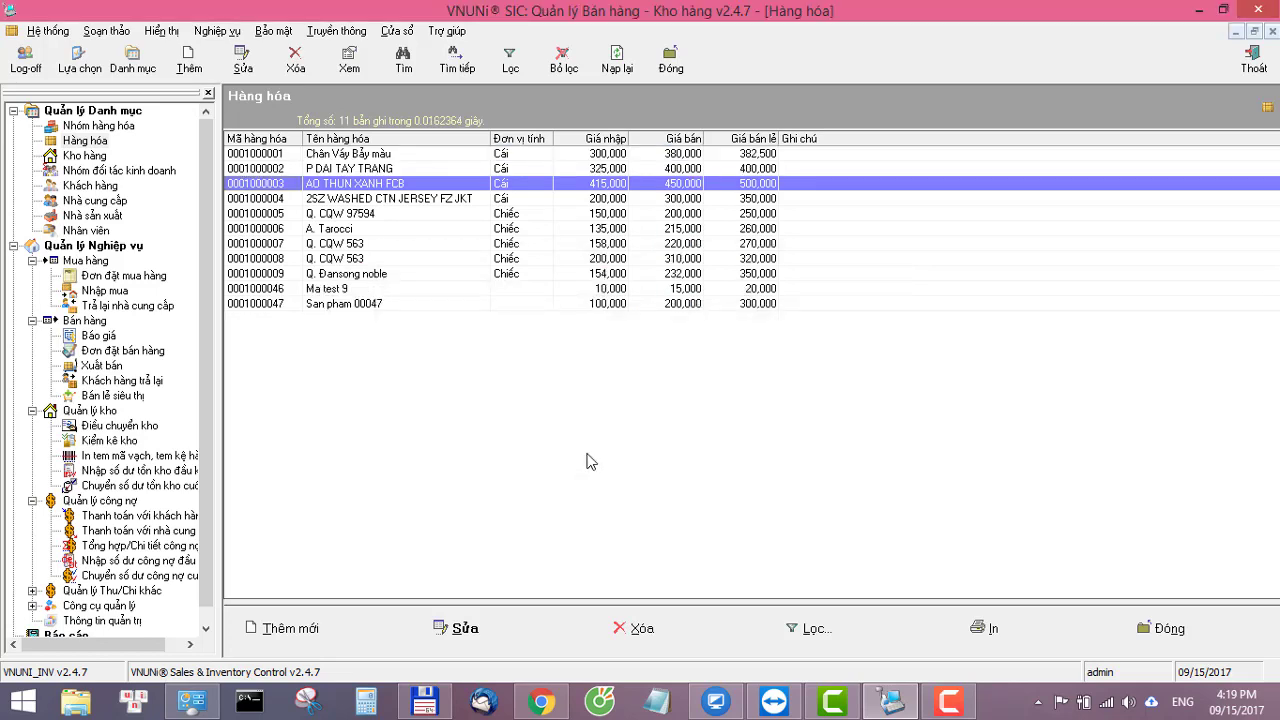
click(592, 305)
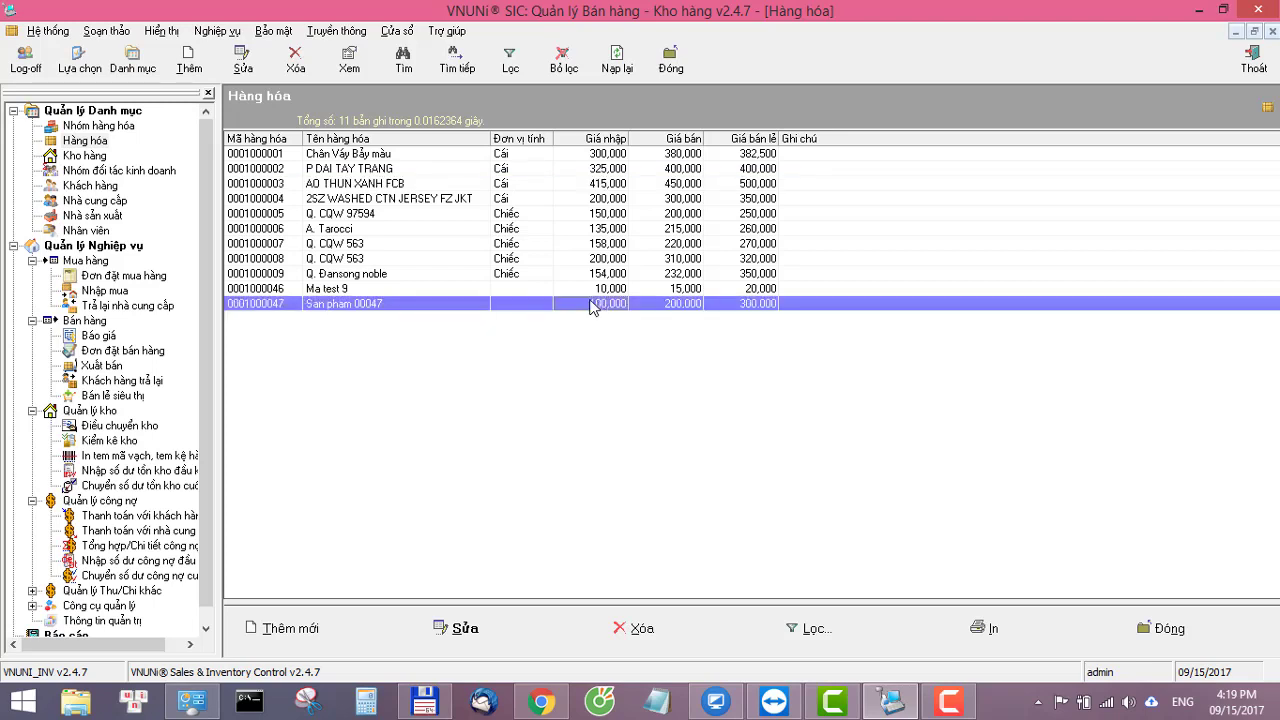
double_click(569, 154)
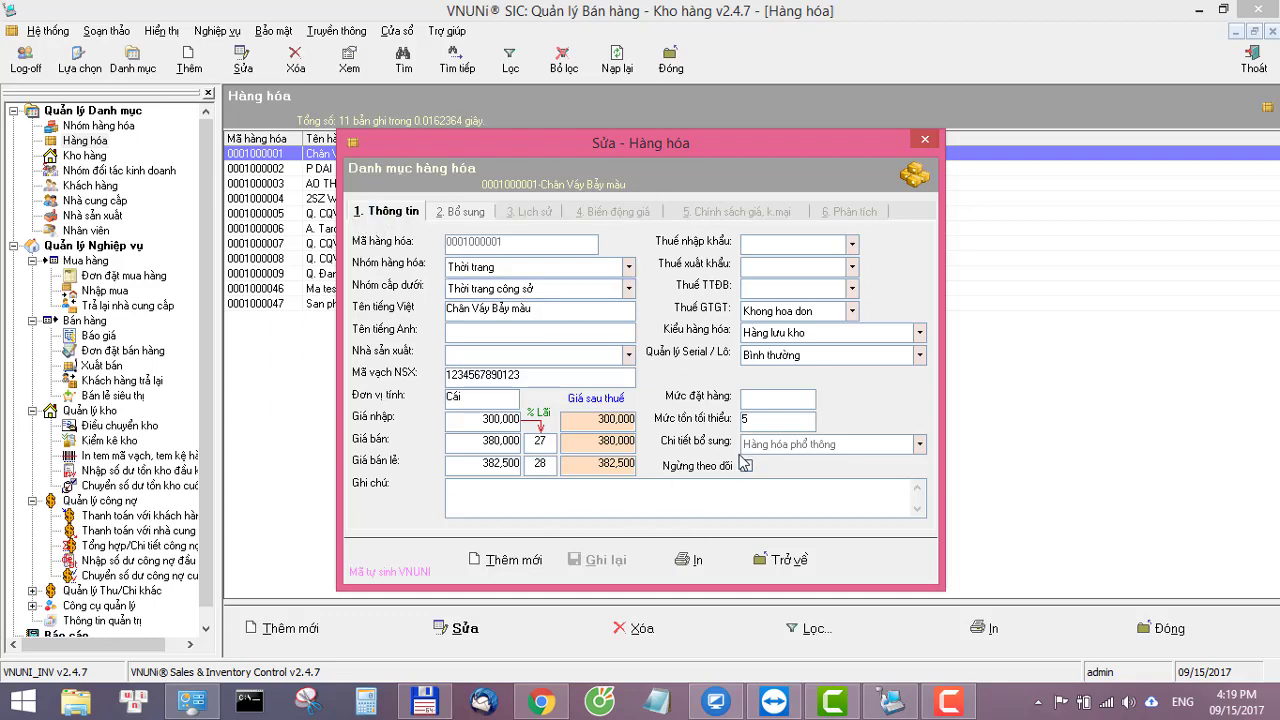
click(763, 212)
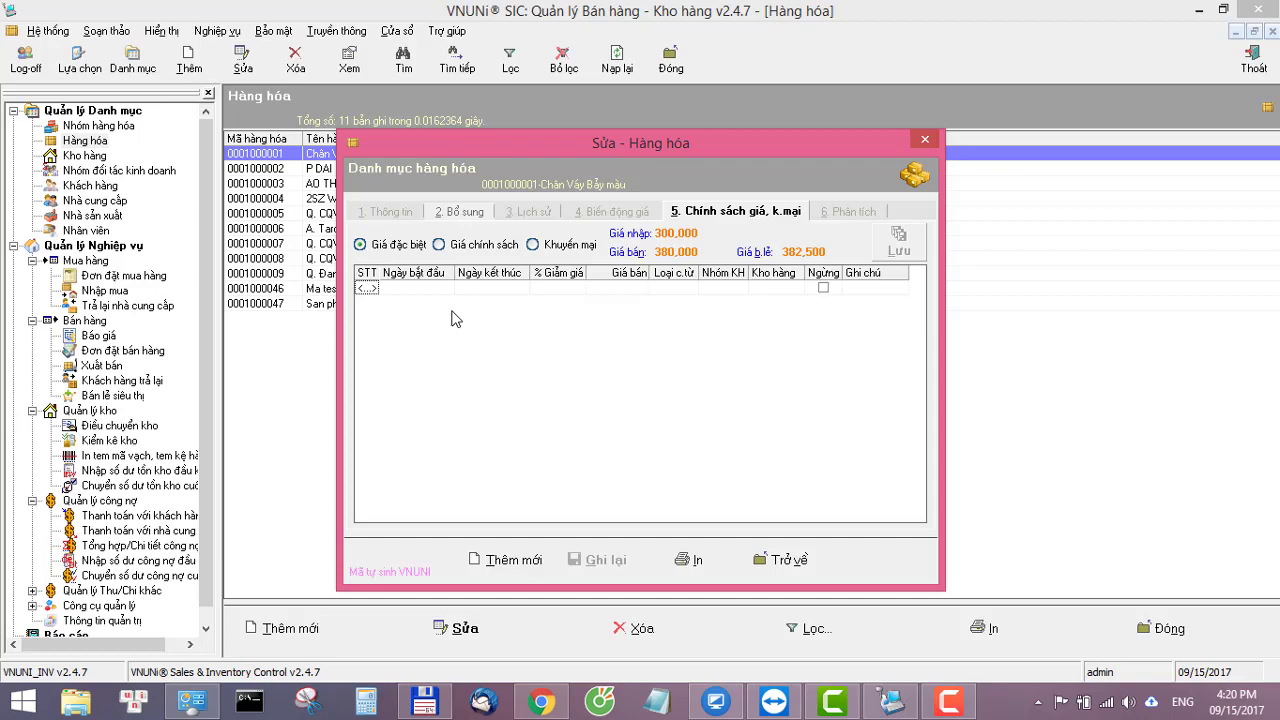
- Examine the entry columns offered for the product's Giá chính sách and Khuyến mại policies
click(500, 246)
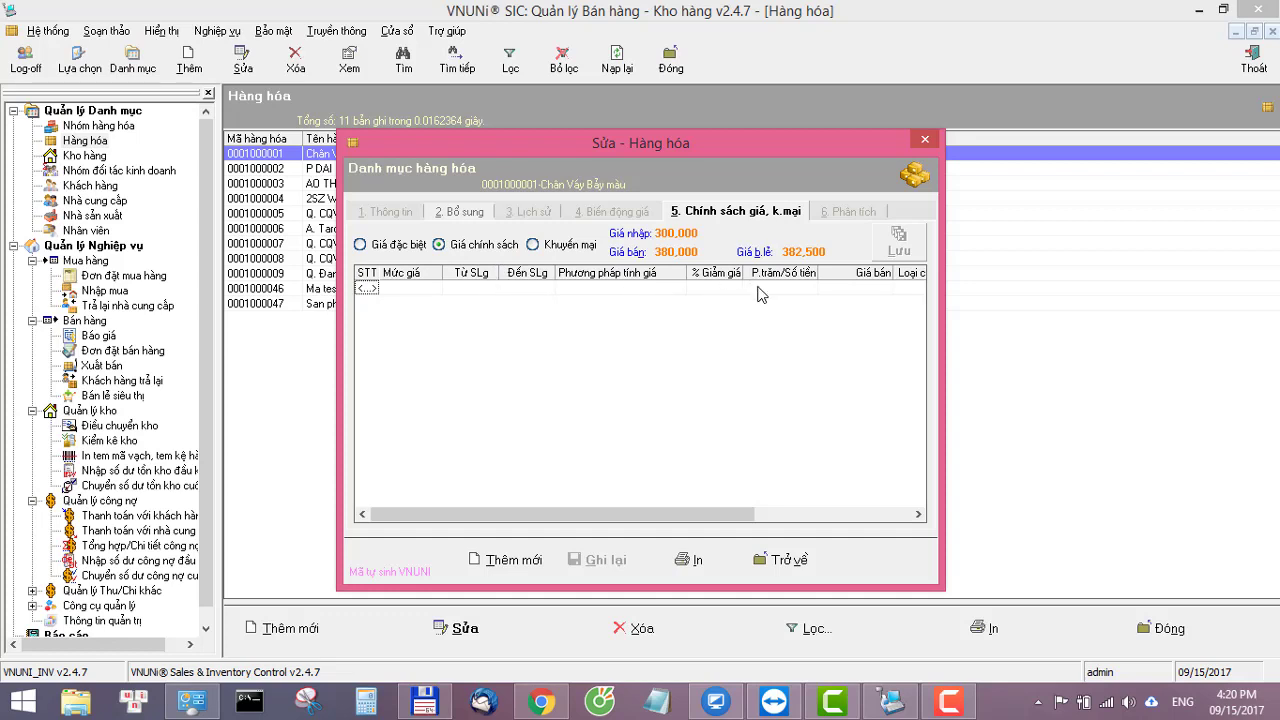
click(872, 290)
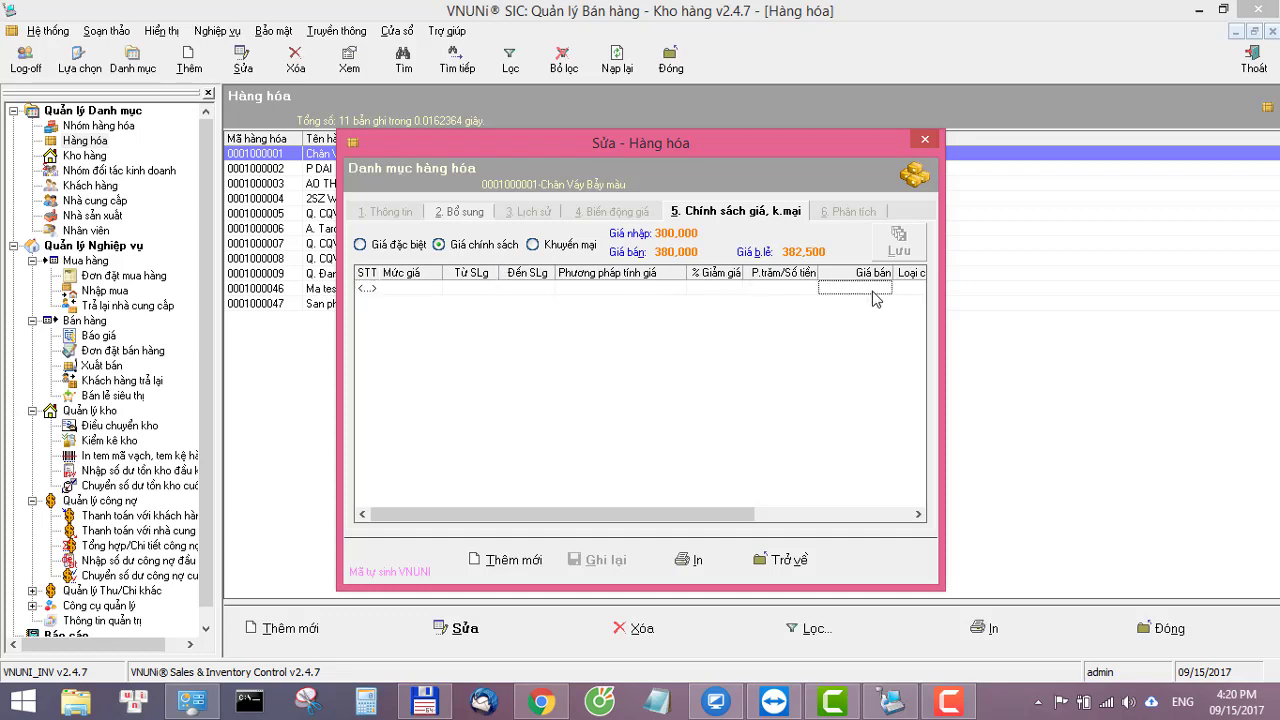
click(560, 246)
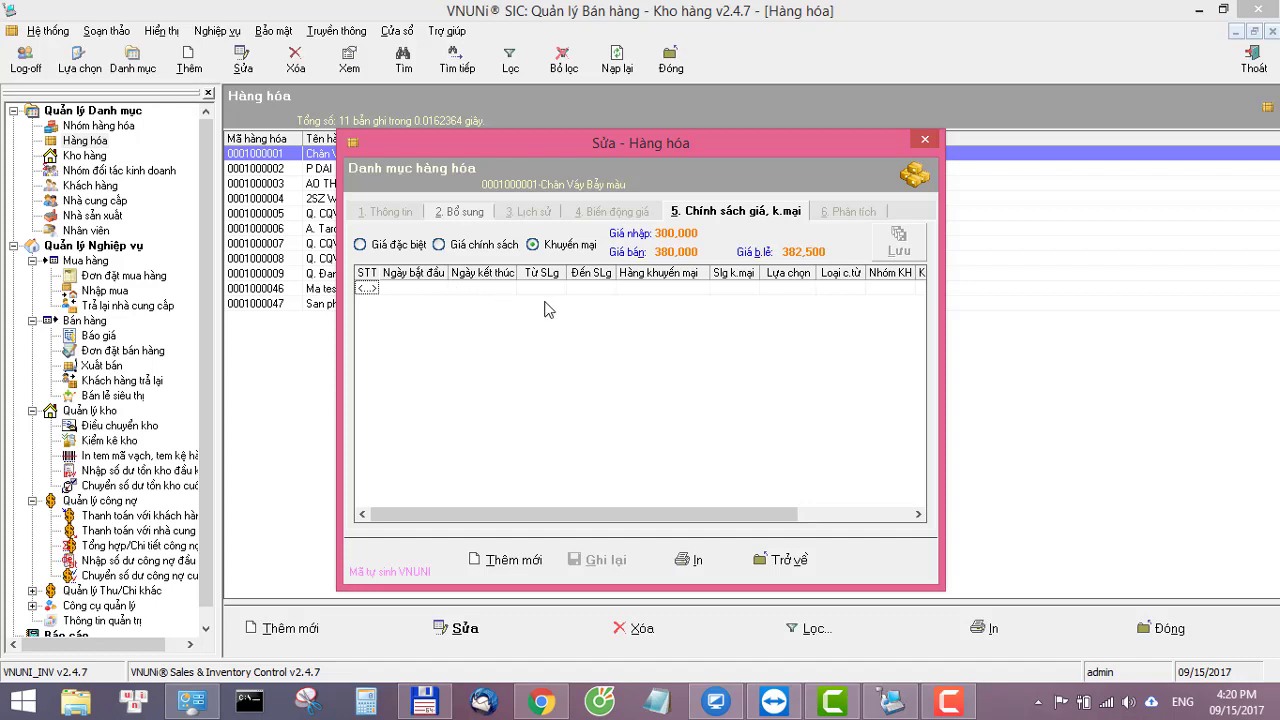
click(670, 288)
- Add a Giá đặc biệt entry starting on 15/09/2017 and ending on 25/09/2017
click(410, 247)
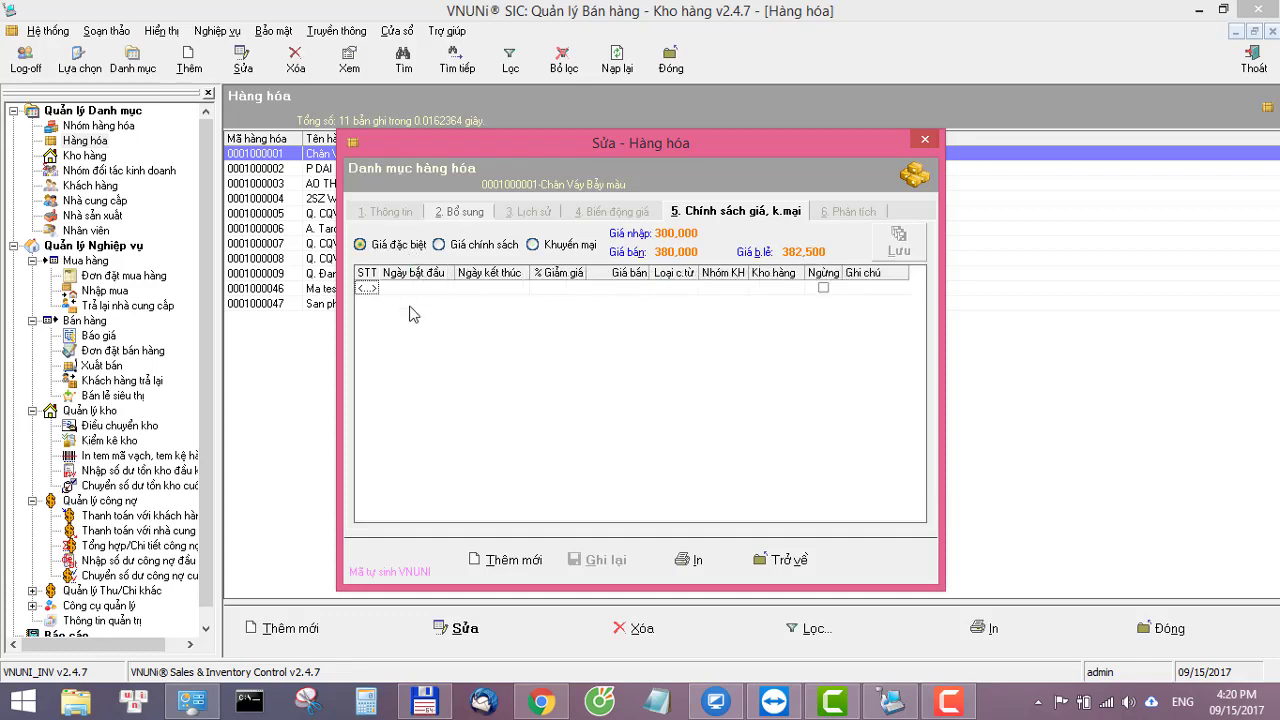
click(406, 288)
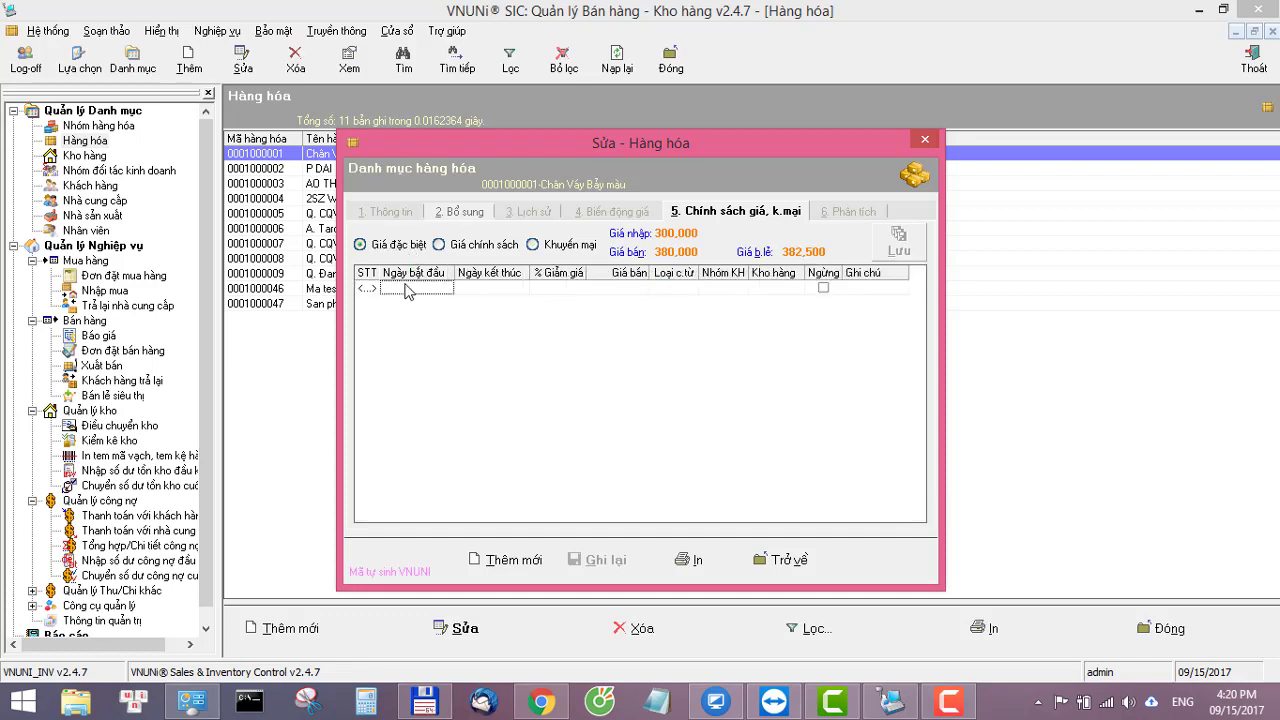
text(15/09/2017)
key(Tab)
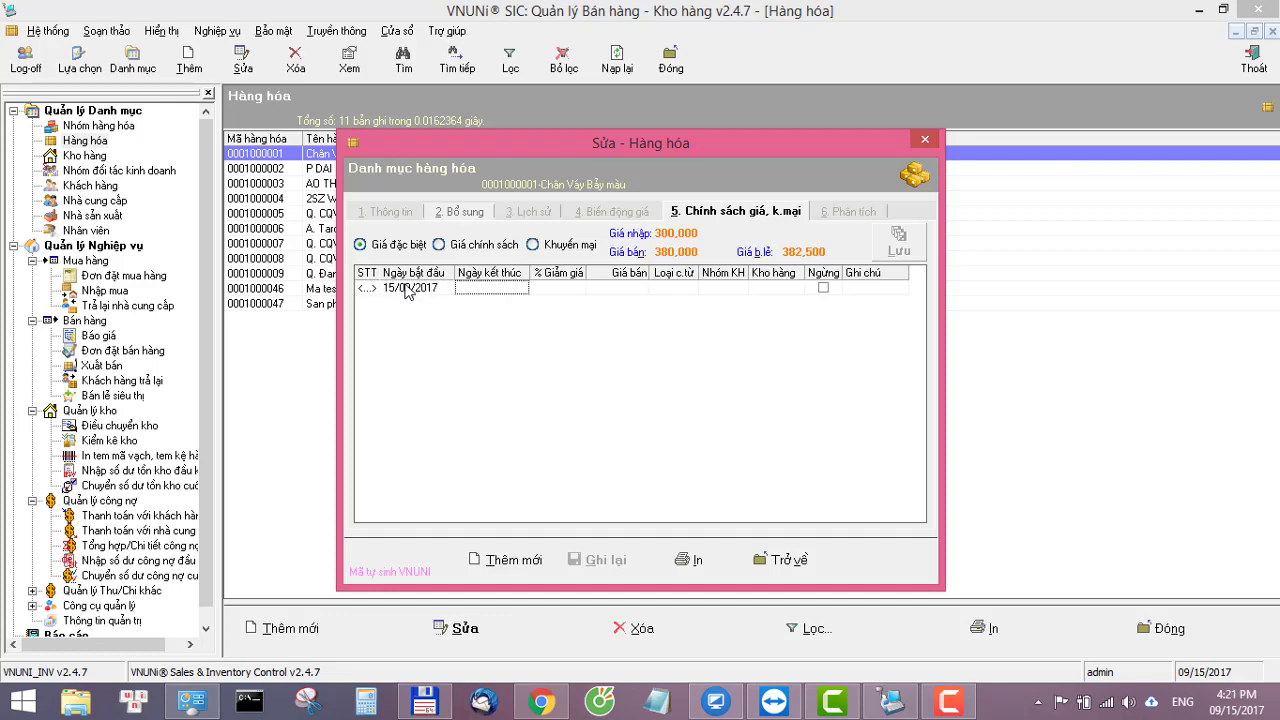
text(25092017)
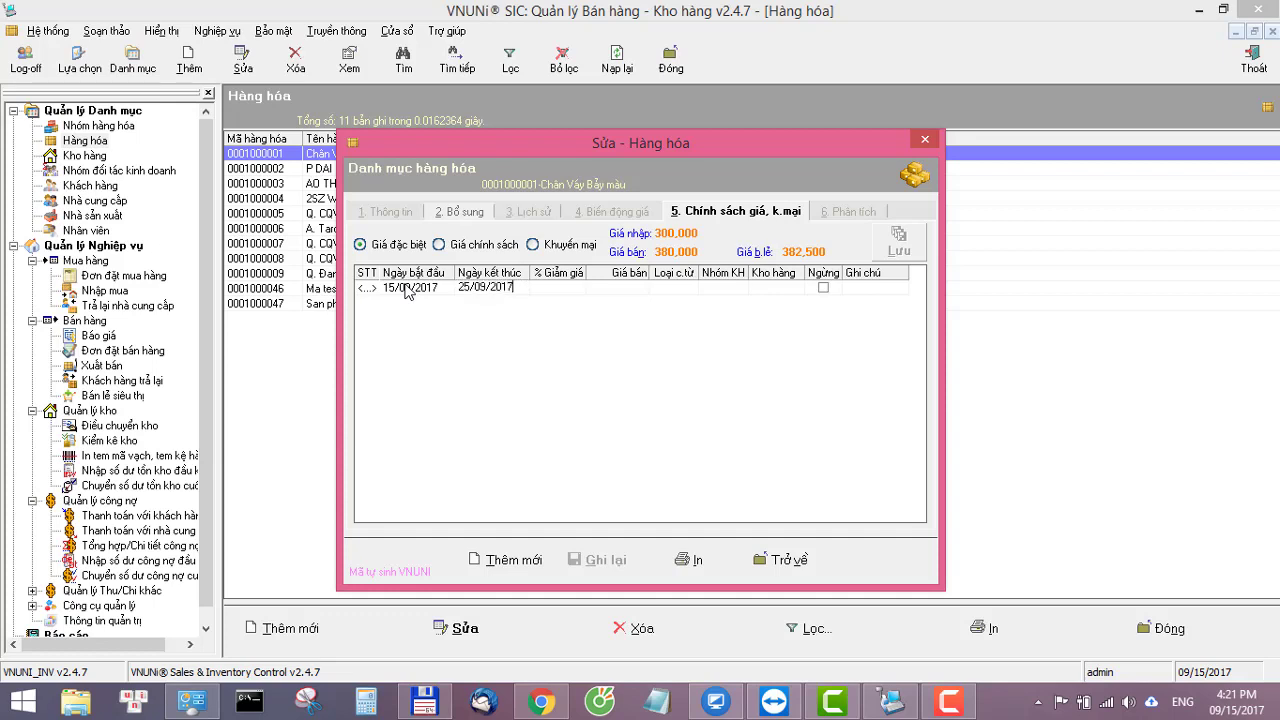
key(Tab)
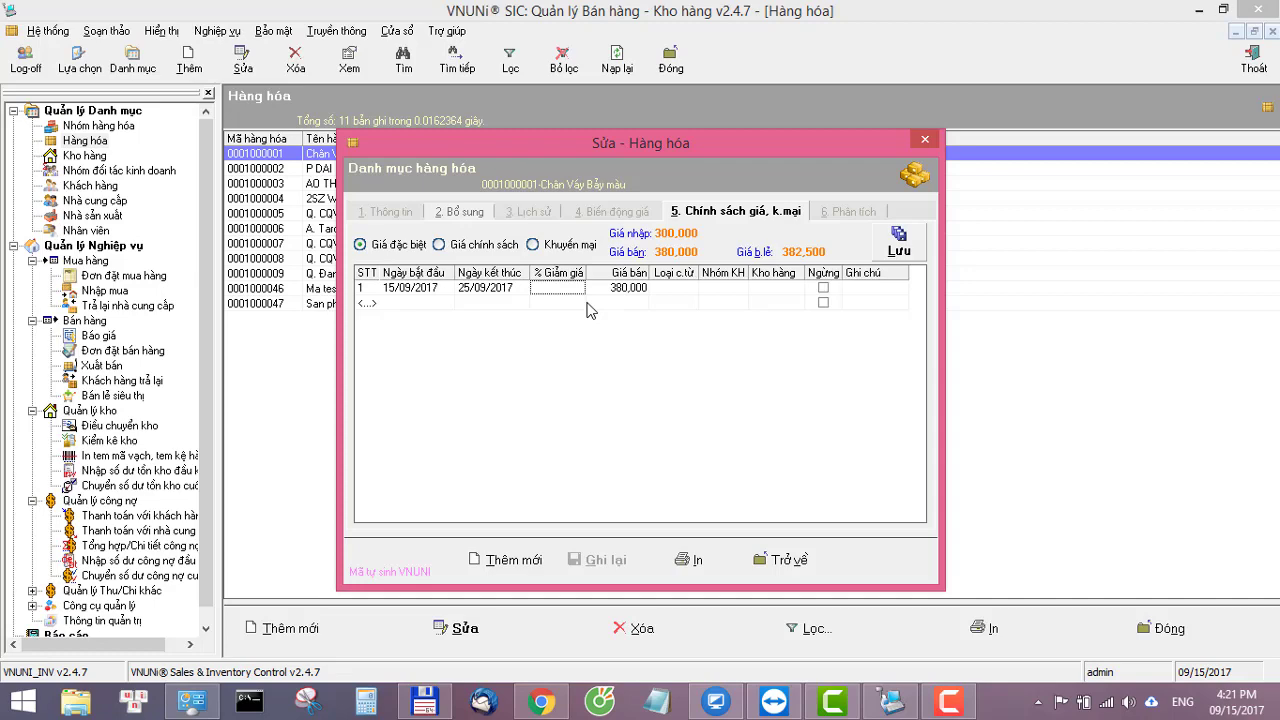
- Set the selling price of the first special price entry to 370,000
drag(650, 151, 628, 261)
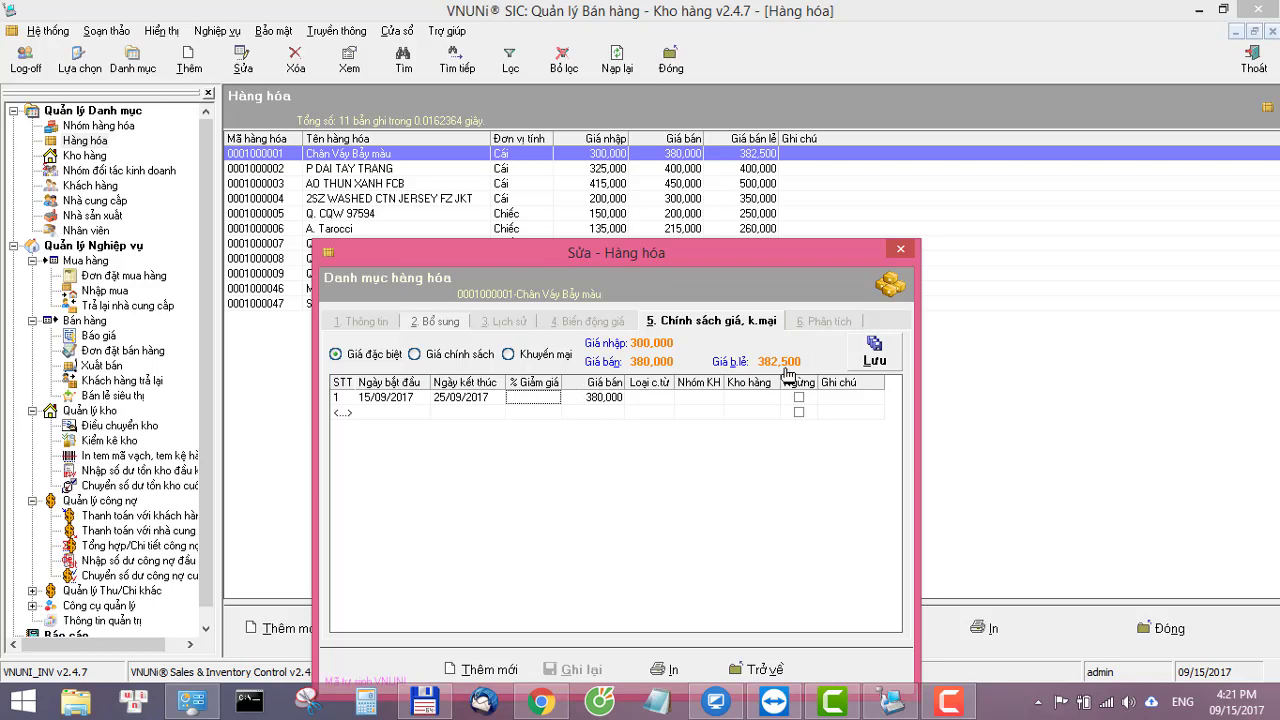
click(604, 397)
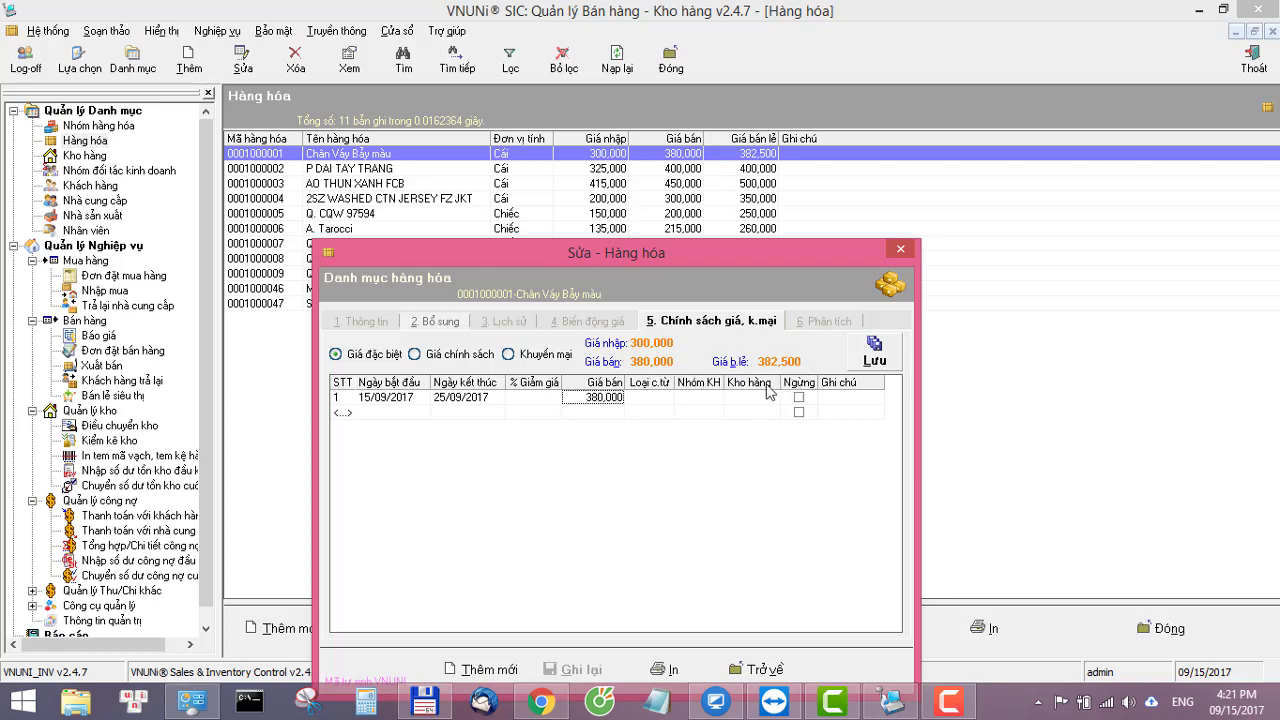
click(594, 400)
key(shift+Right)
text(7)
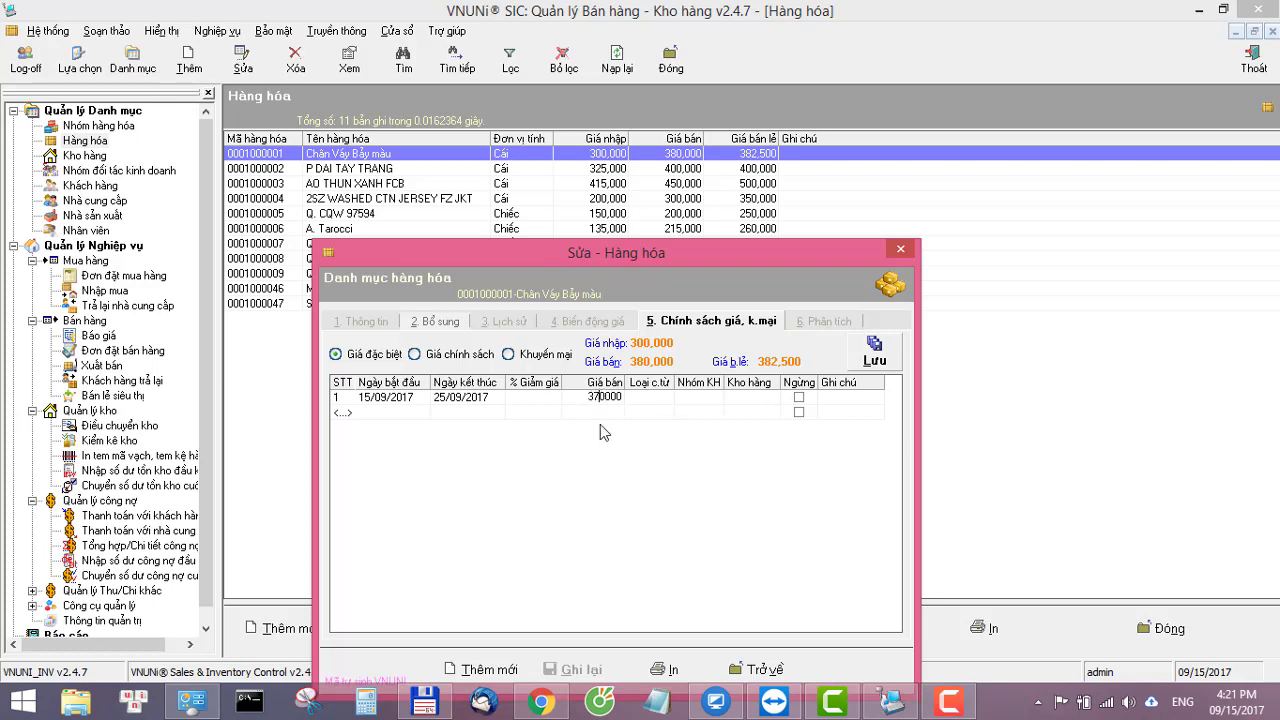
click(628, 457)
- Assign the first special price entry to customer group 1, Khách hàng bán buôn
click(690, 398)
click(716, 398)
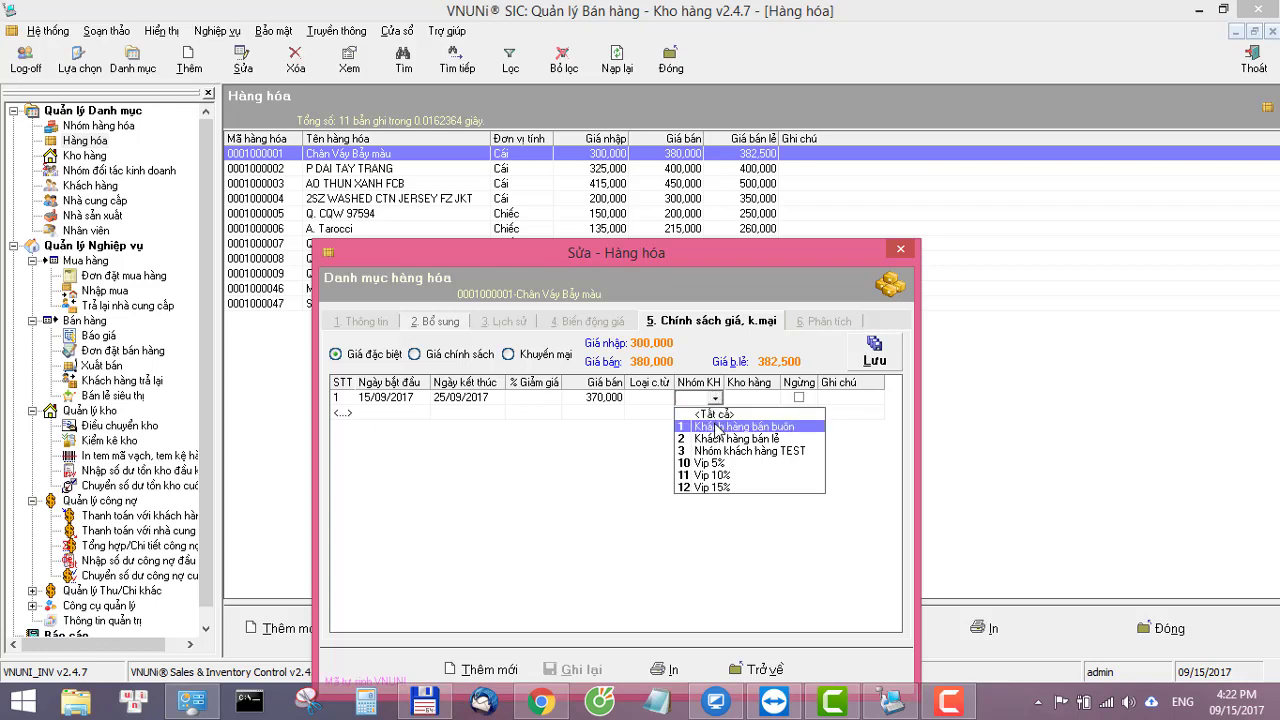
click(716, 427)
- Apply the first special price entry to all document types and all warehouses (<Tất cả>)
click(660, 398)
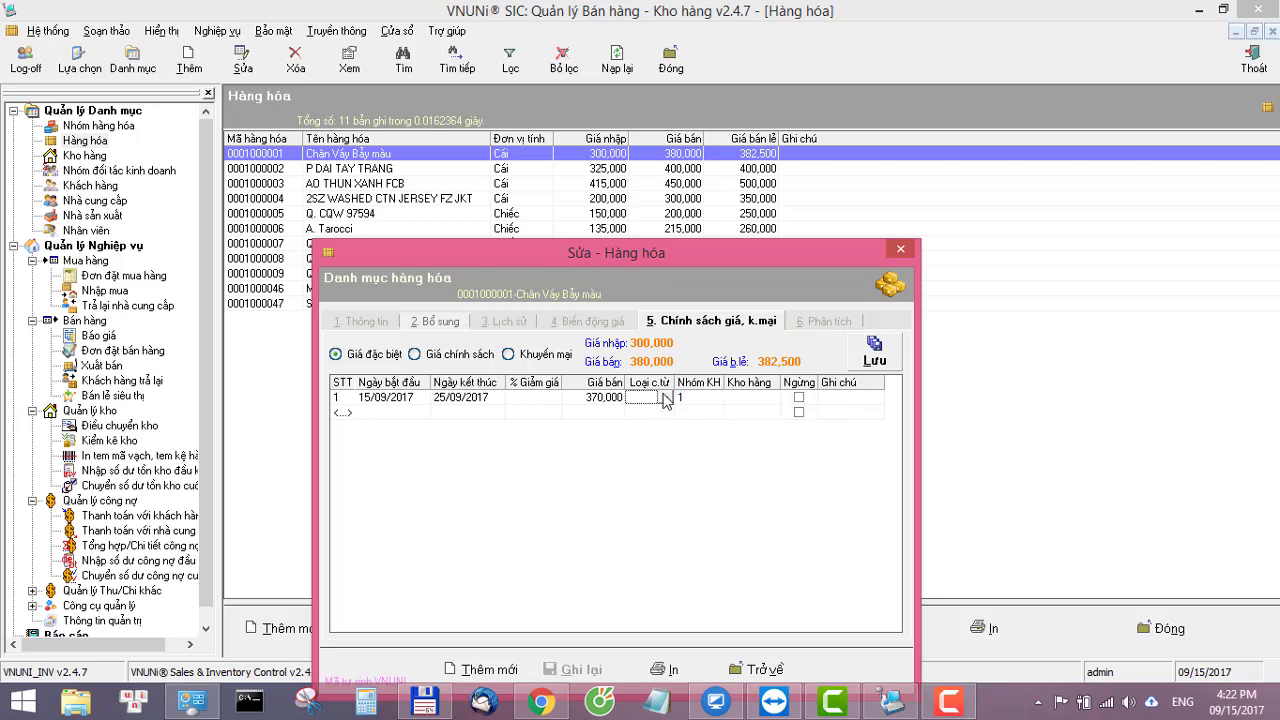
click(666, 398)
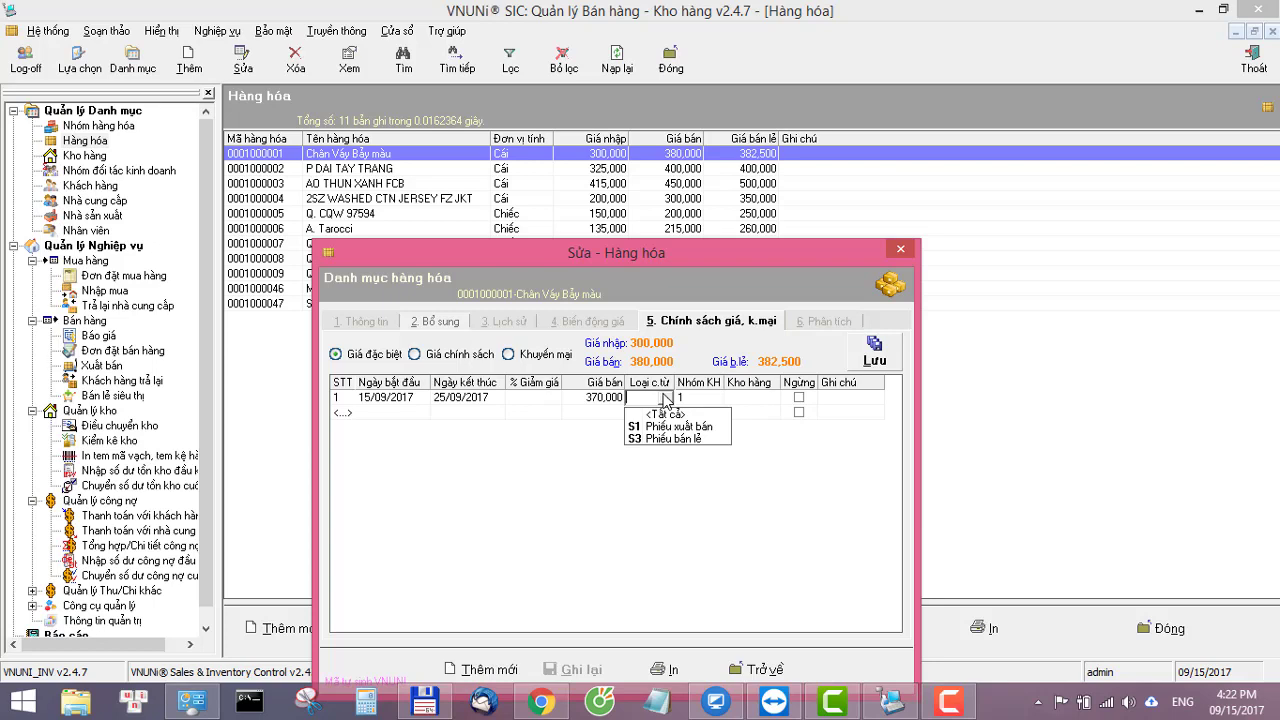
click(672, 412)
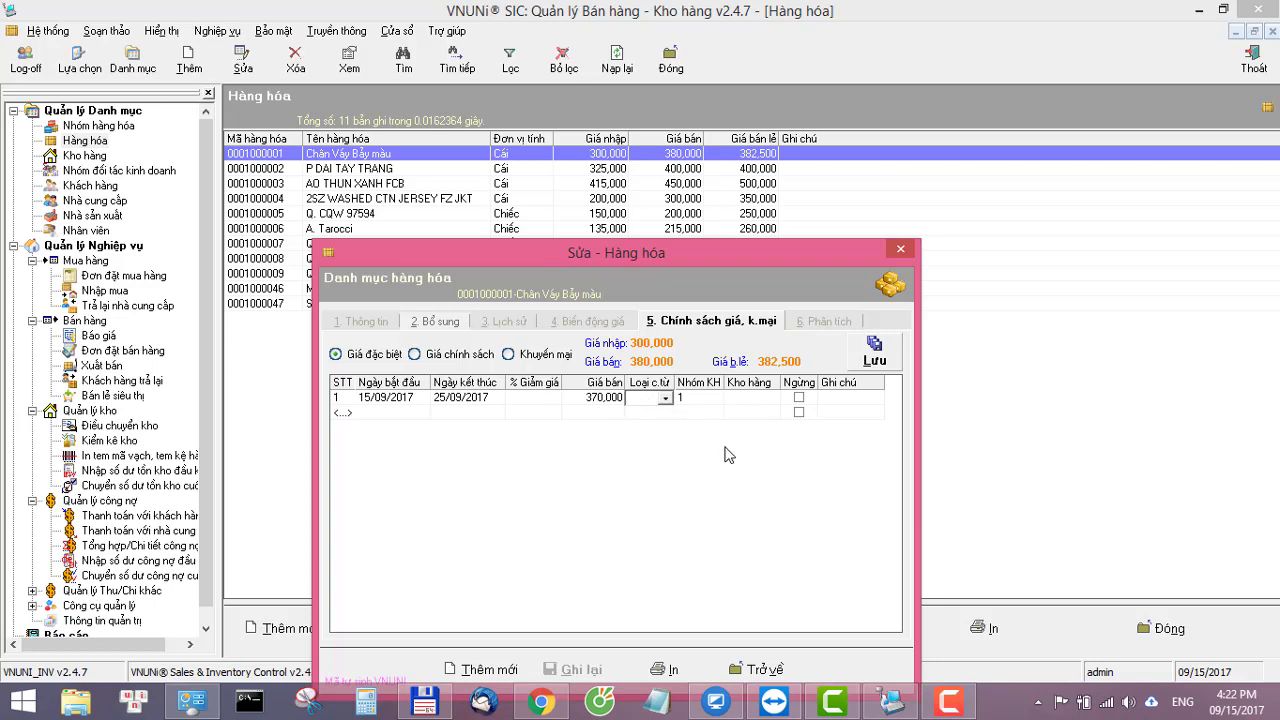
click(762, 398)
click(772, 398)
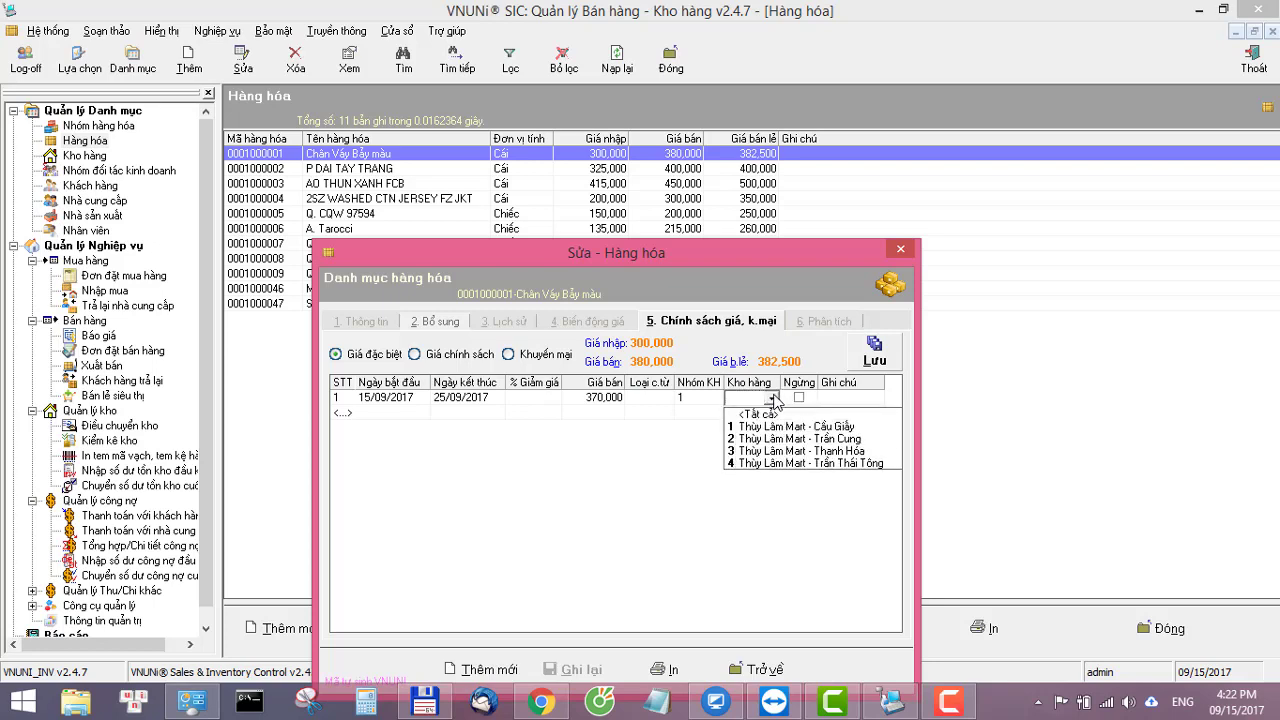
click(748, 414)
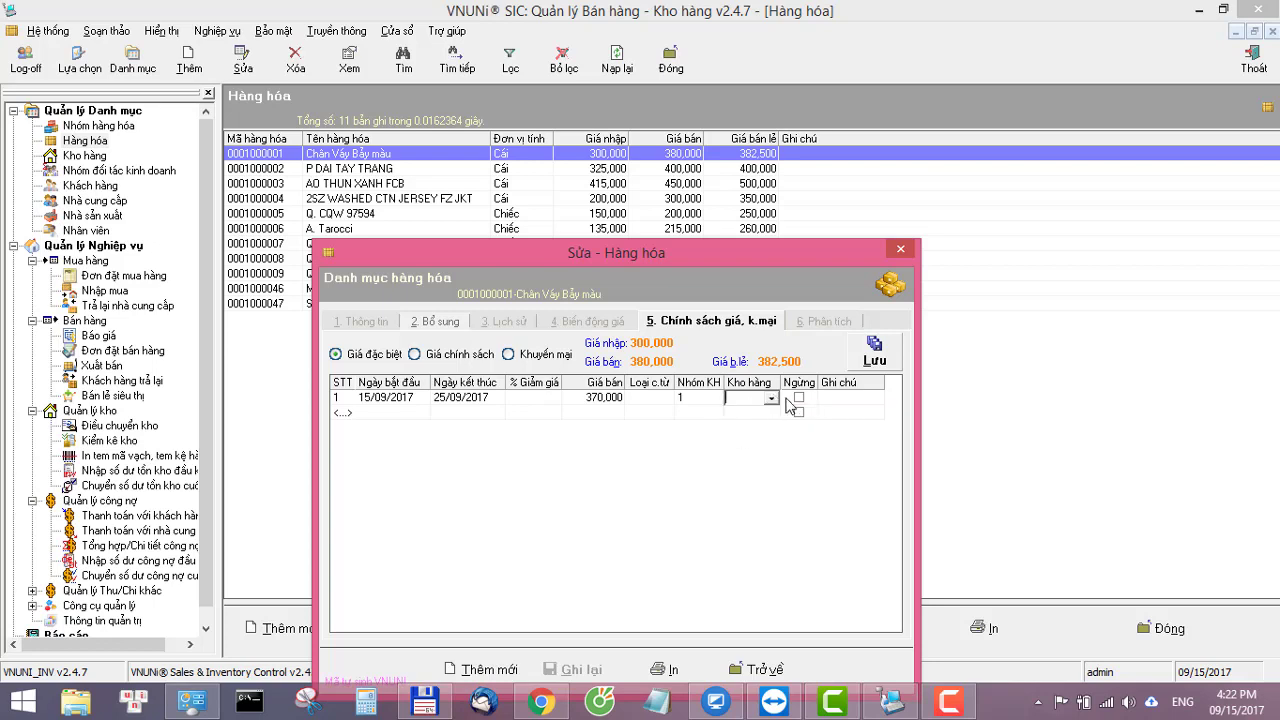
click(772, 399)
click(668, 459)
- Add a second special price entry from 15/09/2017 to 25/09/2017 with a selling price of 375,000
click(382, 403)
click(380, 415)
text(15/09/2017)
key(Tab)
text(25/09/2017)
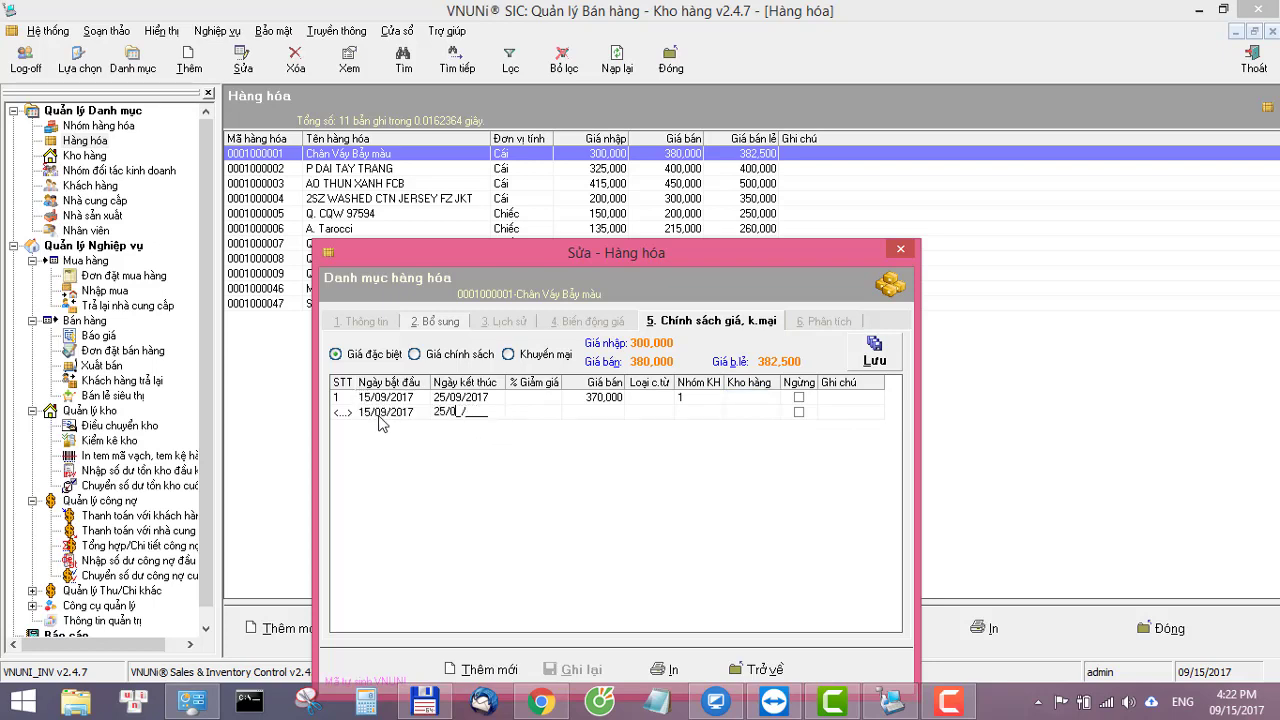
key(Tab)
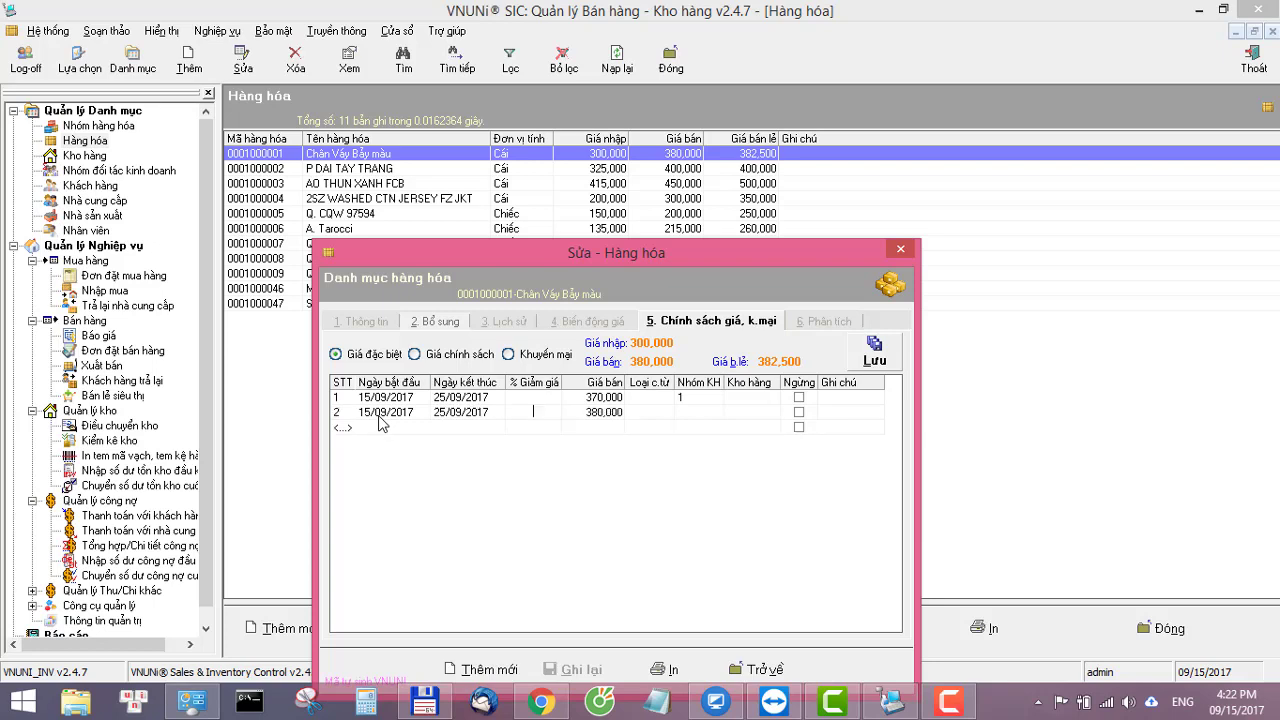
key(Tab)
text(375000)
key(Tab)
- Assign the second special price entry to customer group 2, Khách hàng bán lẻ
click(700, 412)
click(715, 412)
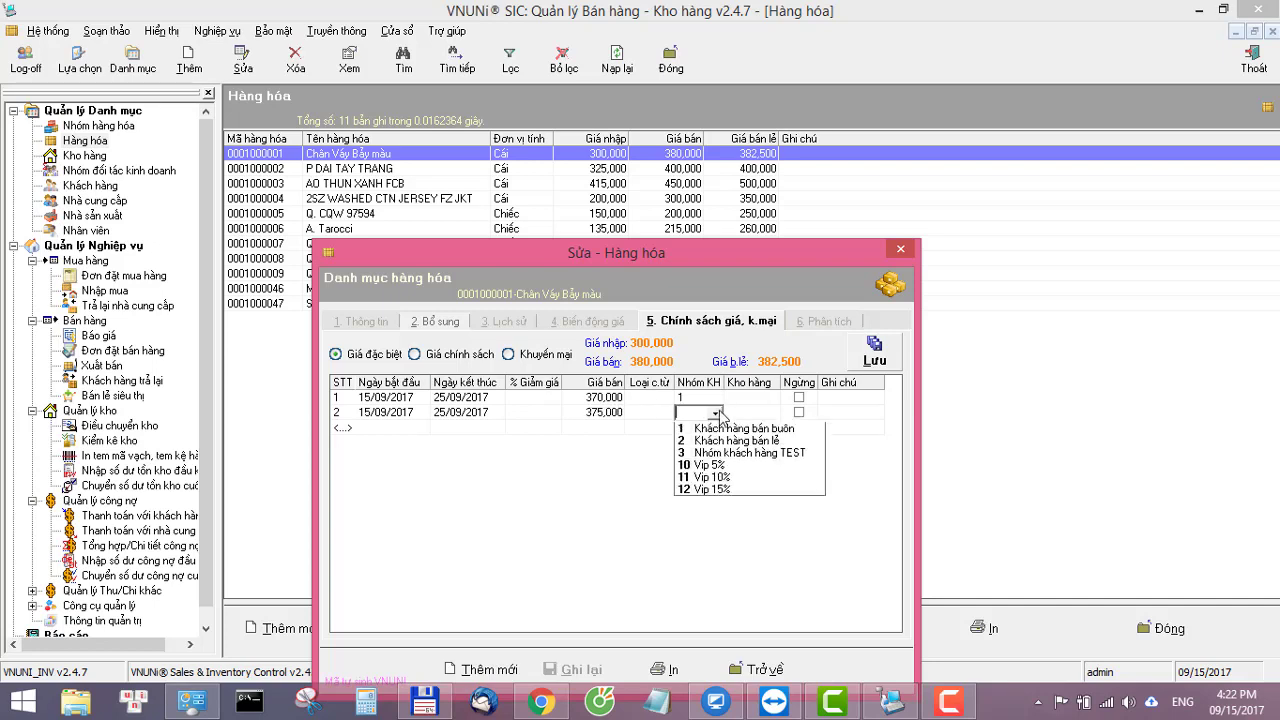
click(716, 454)
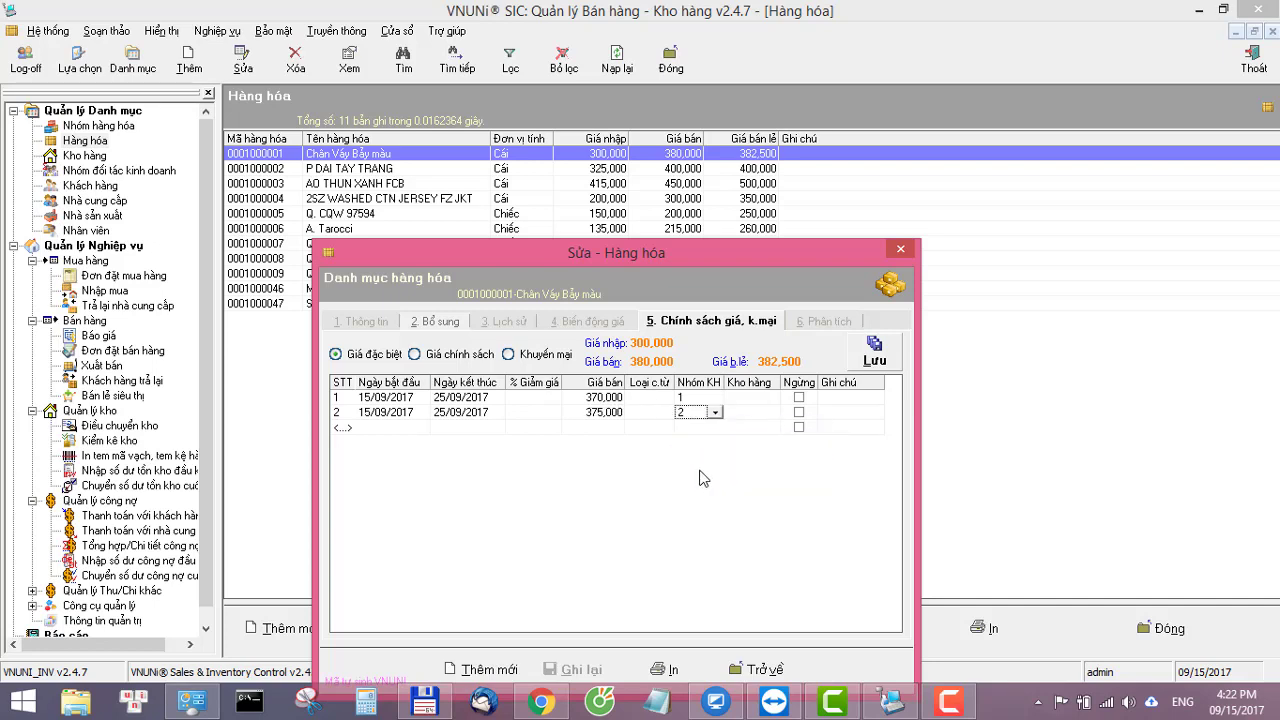
click(710, 397)
click(715, 398)
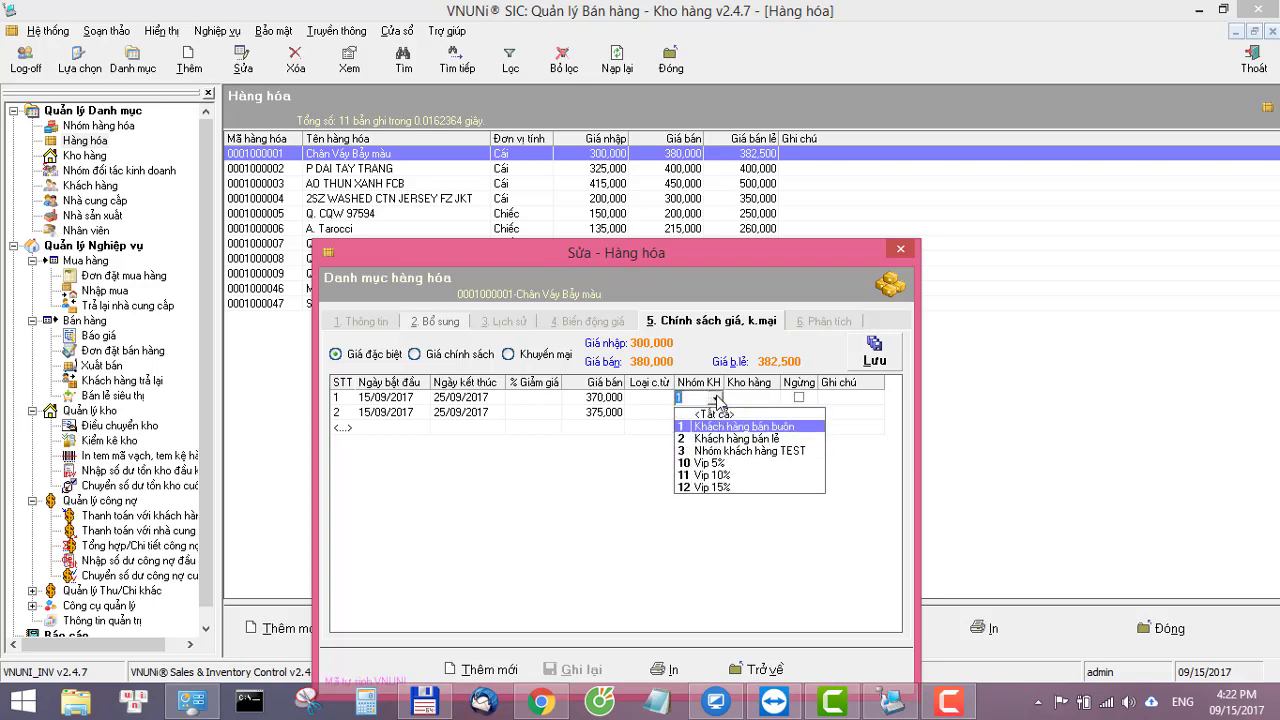
click(639, 462)
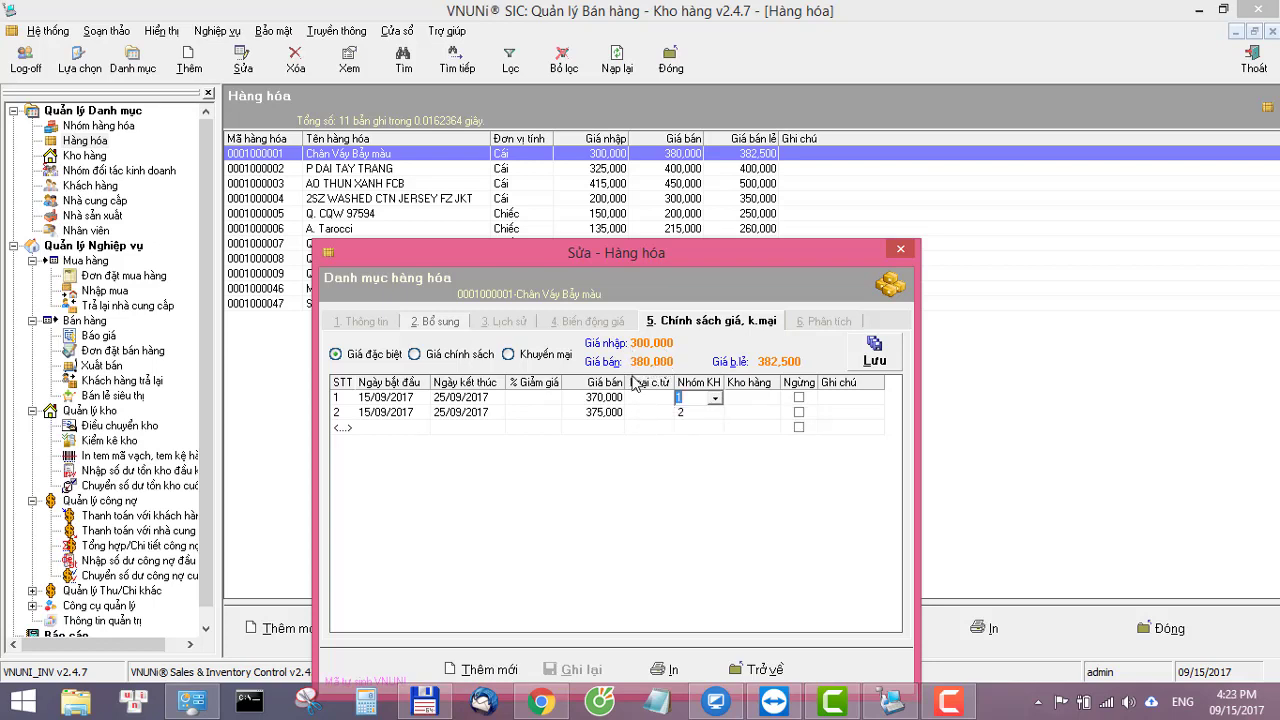
- Save the two special price entries for Chân Váy Bẩy màu and close the product record
click(606, 400)
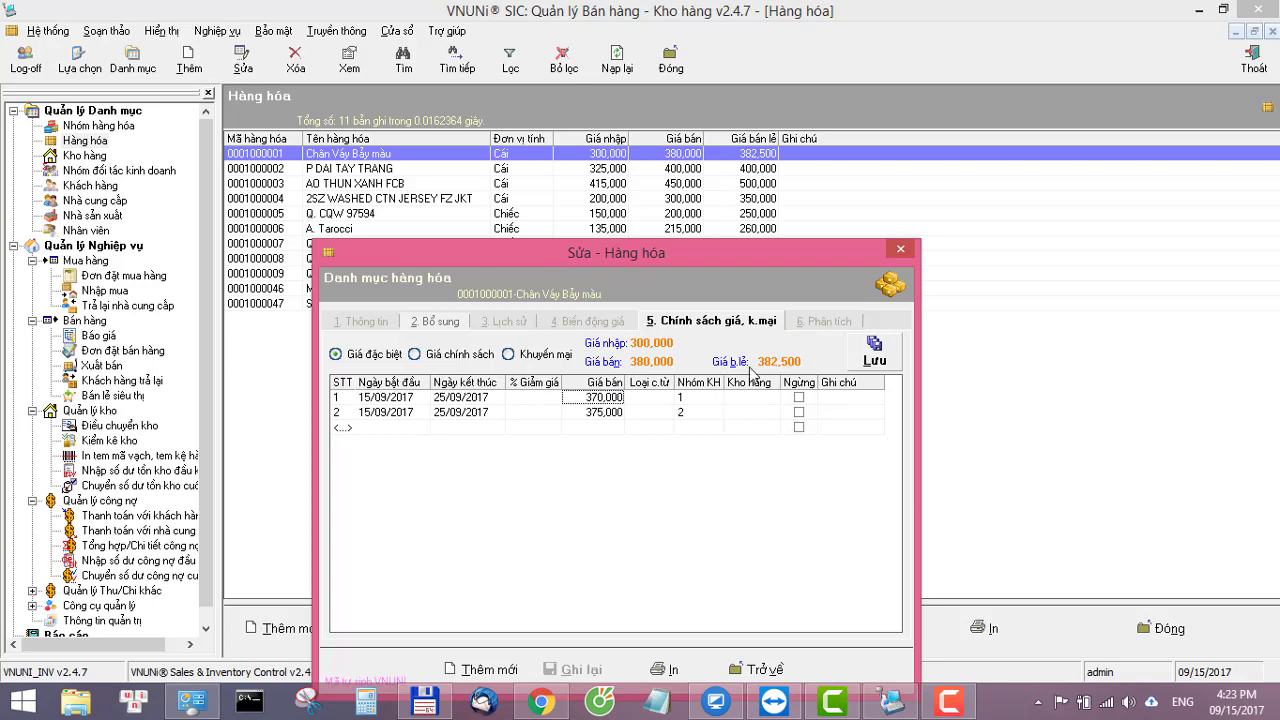
click(607, 412)
click(877, 362)
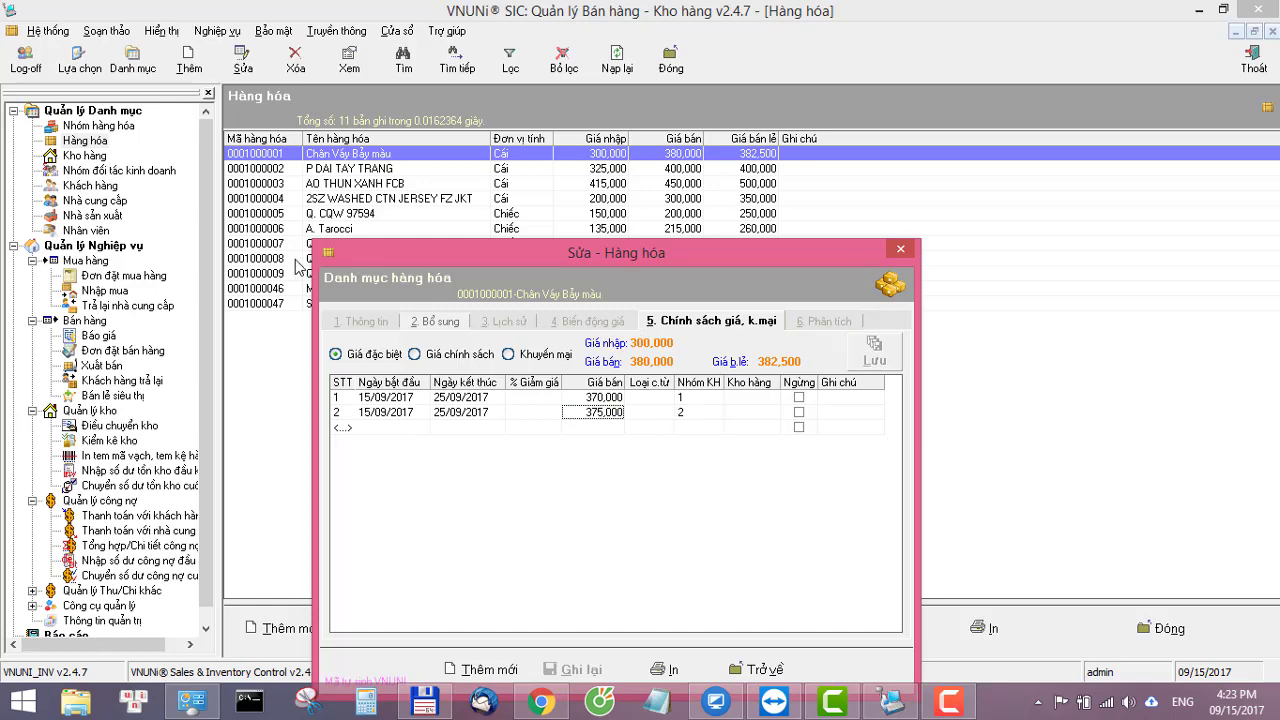
click(900, 249)
- Start a new sales issue slip (Xuất bán) for Khách hàng lẻ and add Chân Váy Bẩy màu with product code 1011
click(118, 366)
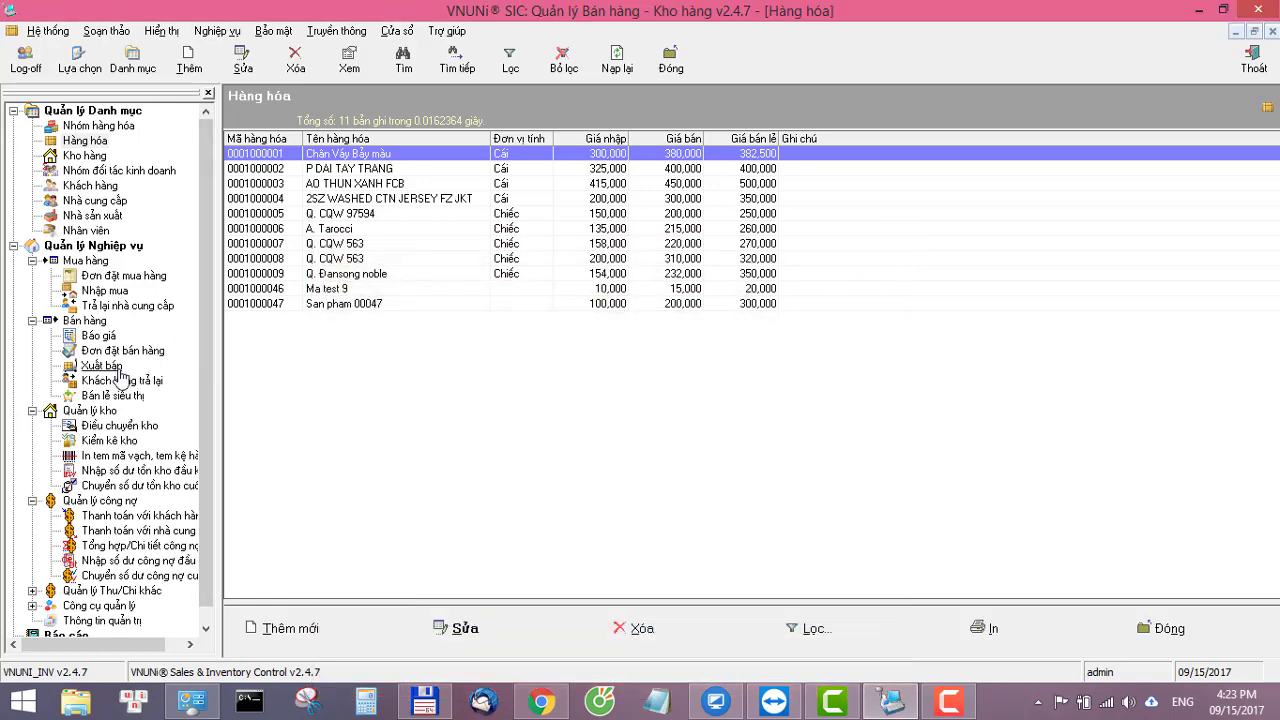
click(285, 628)
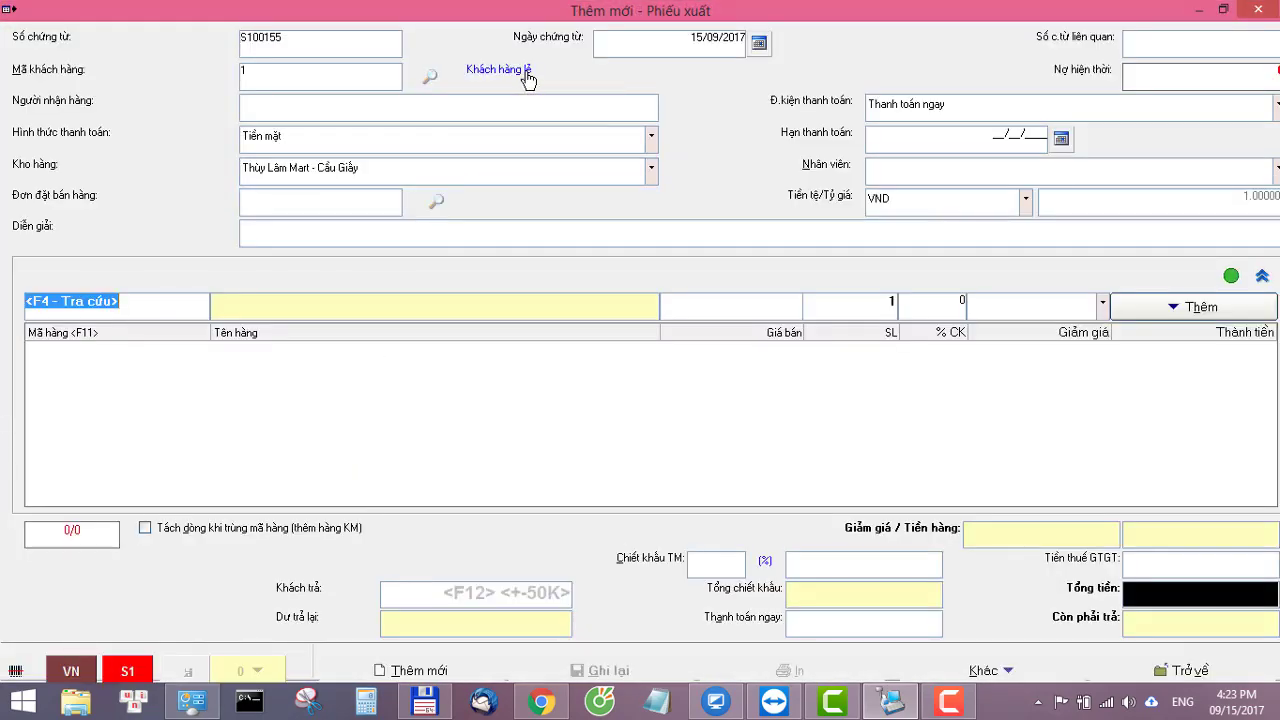
double_click(527, 78)
text(1011)
key(Return)
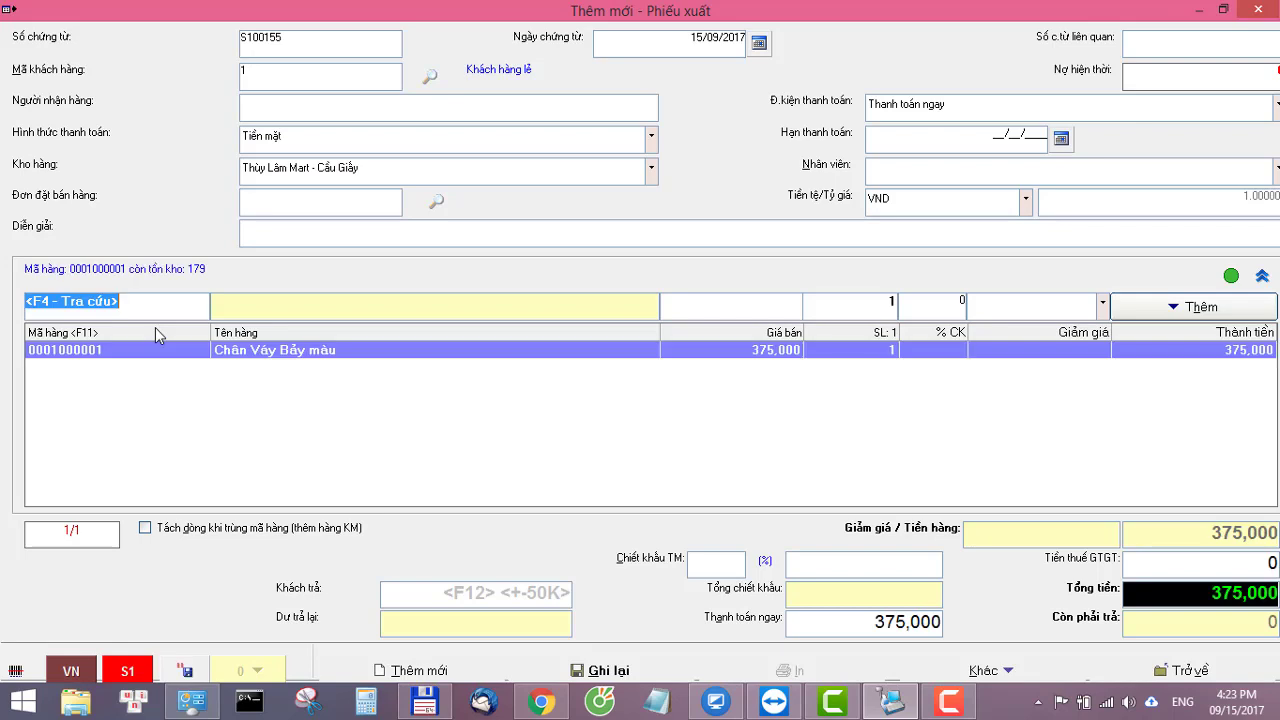
- Check the price policy of Chân Váy Bẩy màu from the slip, including the customer group of the second special price entry
double_click(776, 355)
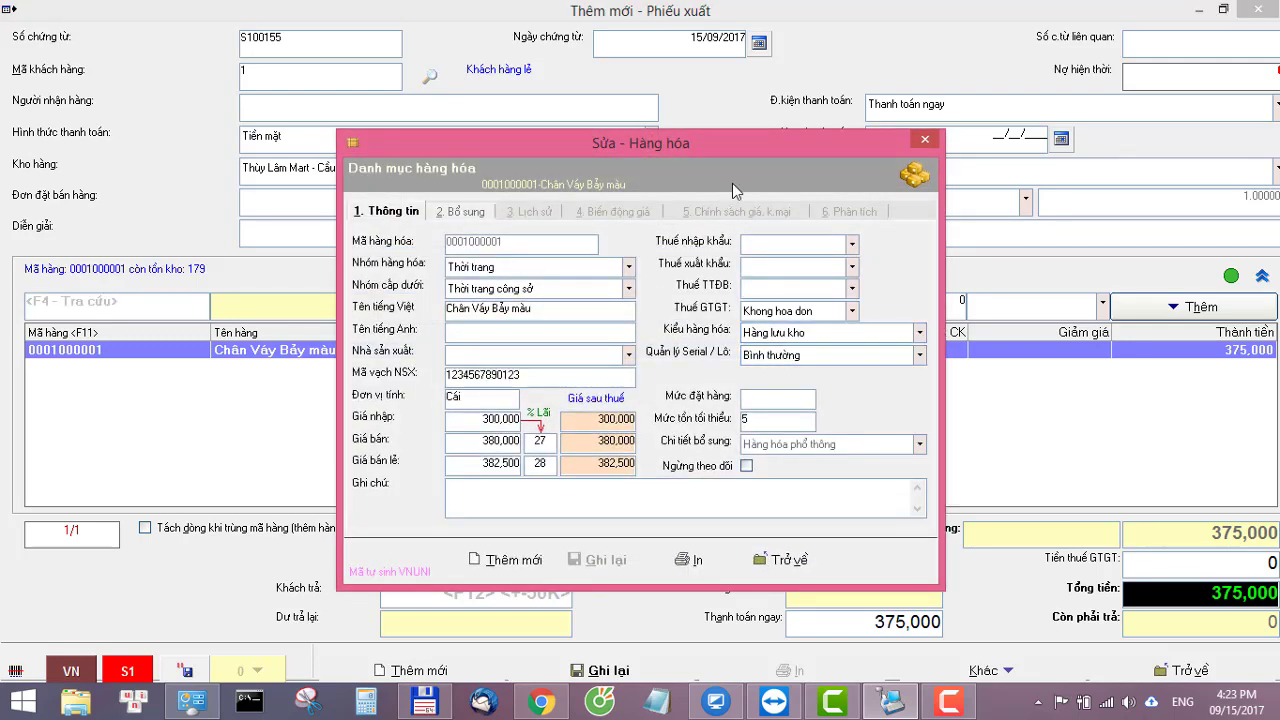
drag(717, 143, 528, 133)
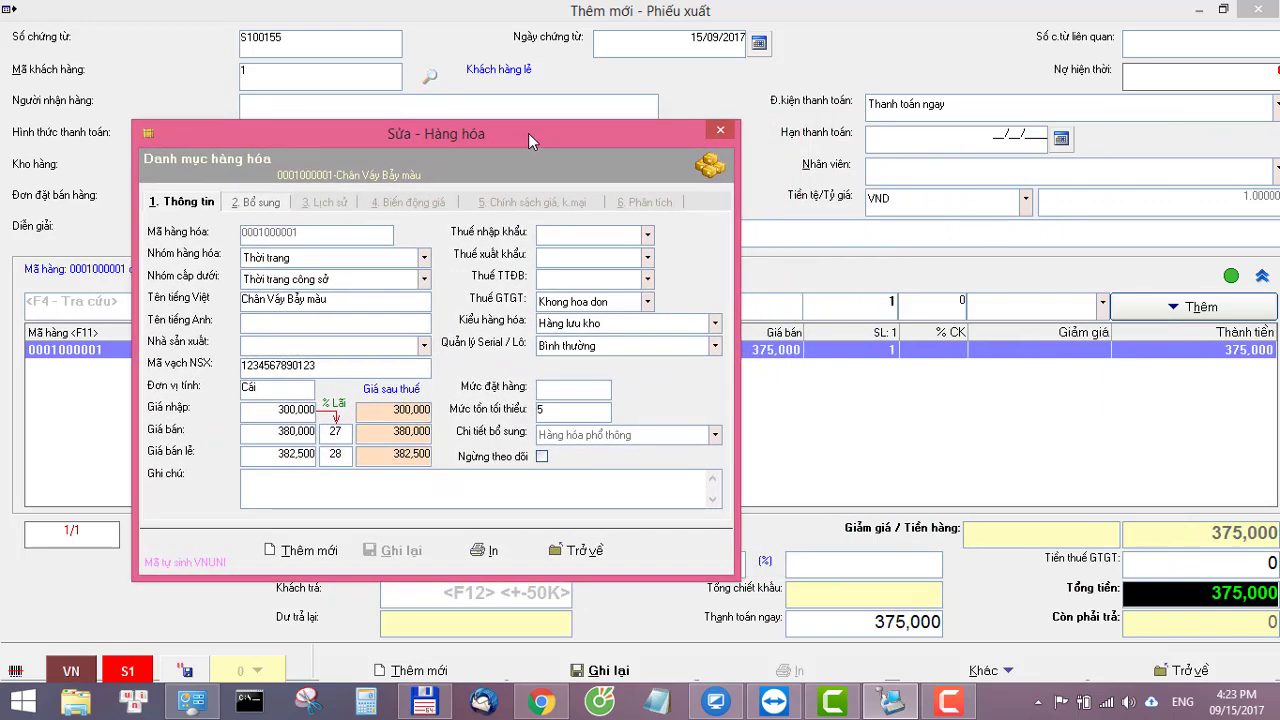
click(512, 207)
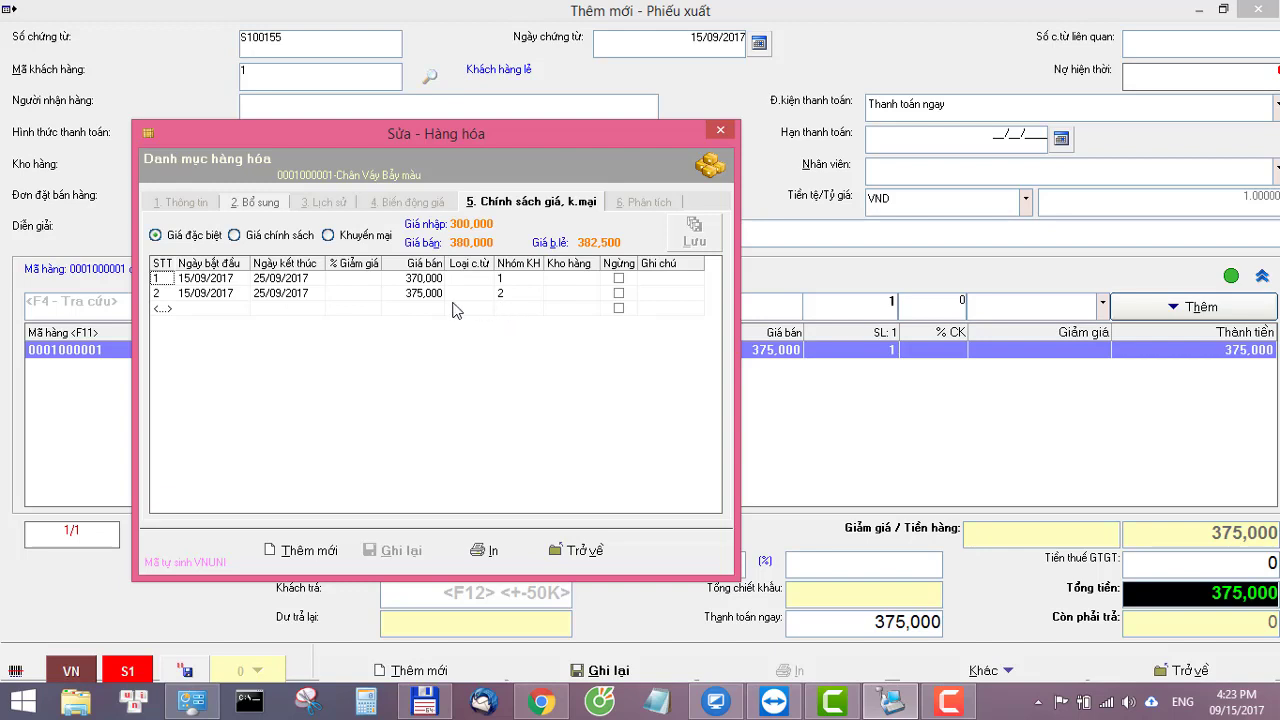
click(422, 295)
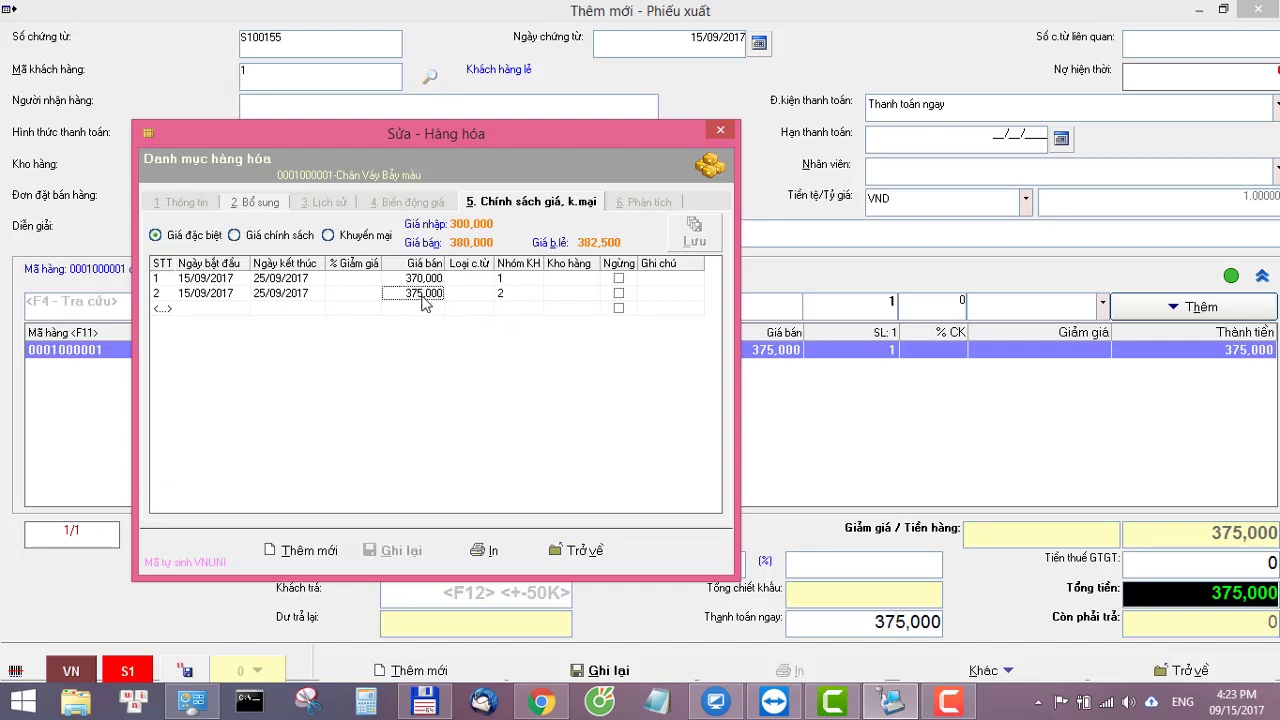
click(532, 295)
click(537, 295)
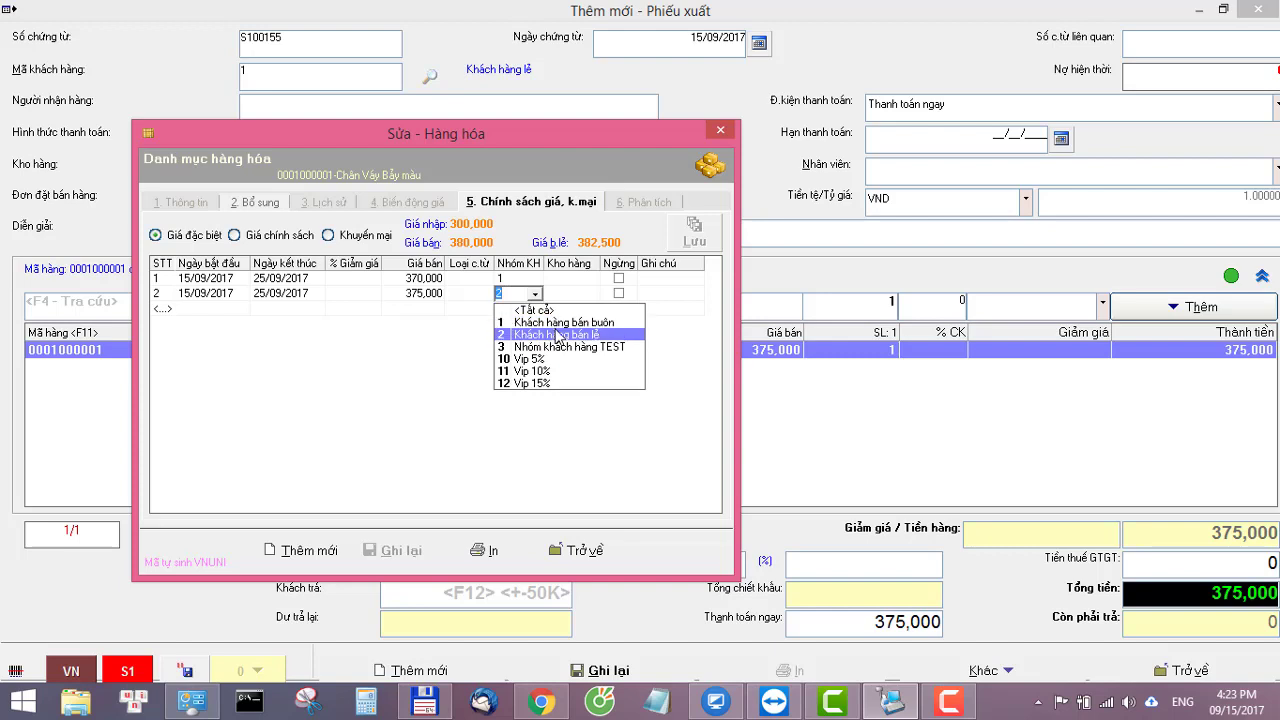
click(428, 392)
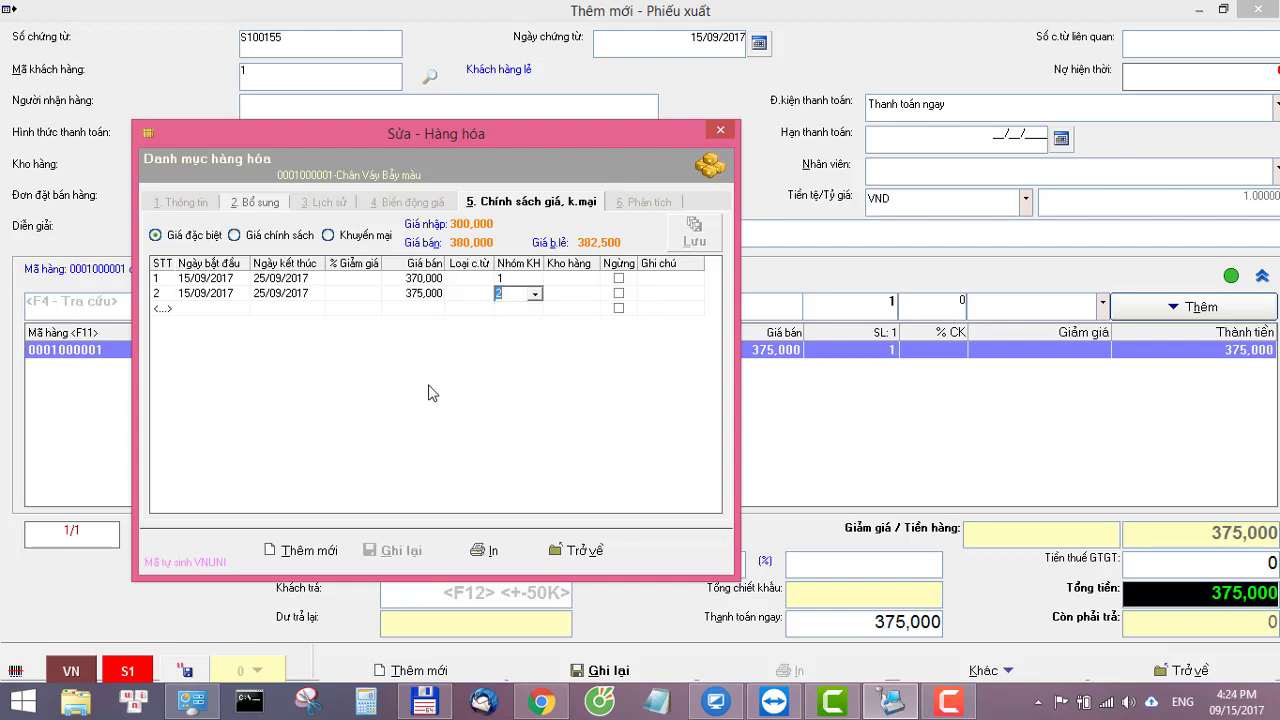
click(719, 130)
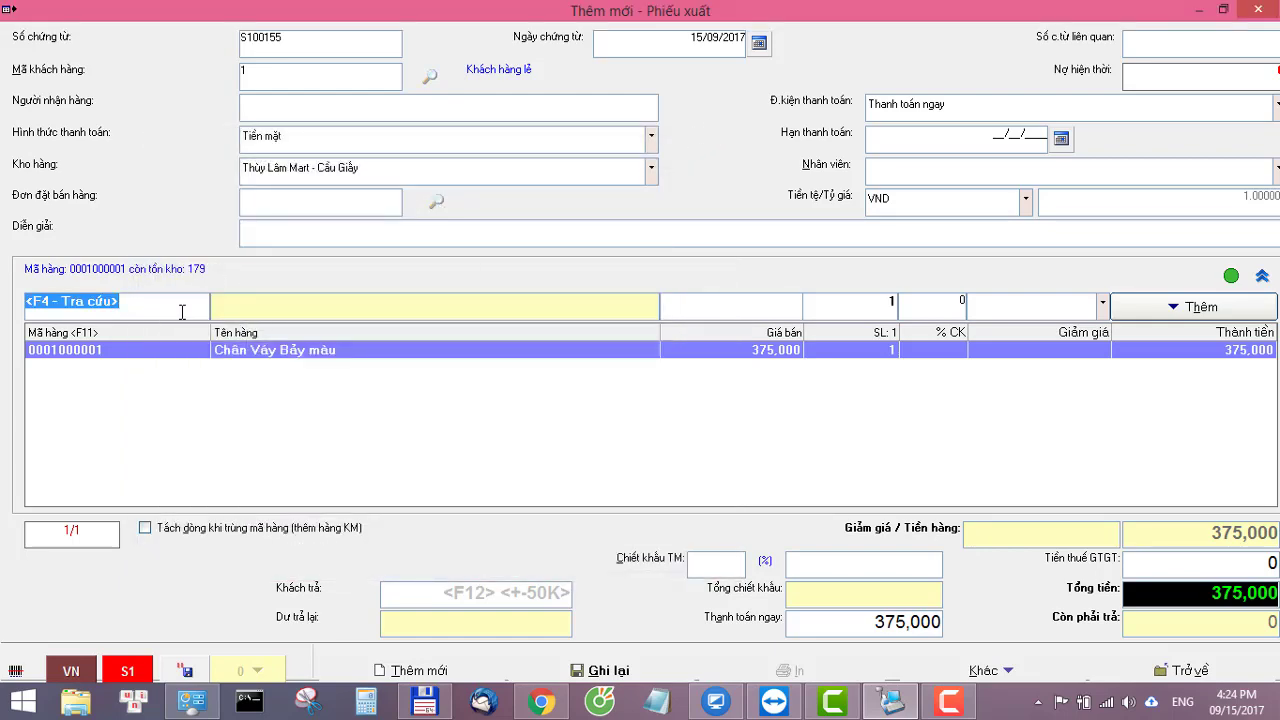
- Add P DAI TAY TRANG with product code 1000002 to the slip and check its special price policy
text(1000002)
key(Return)
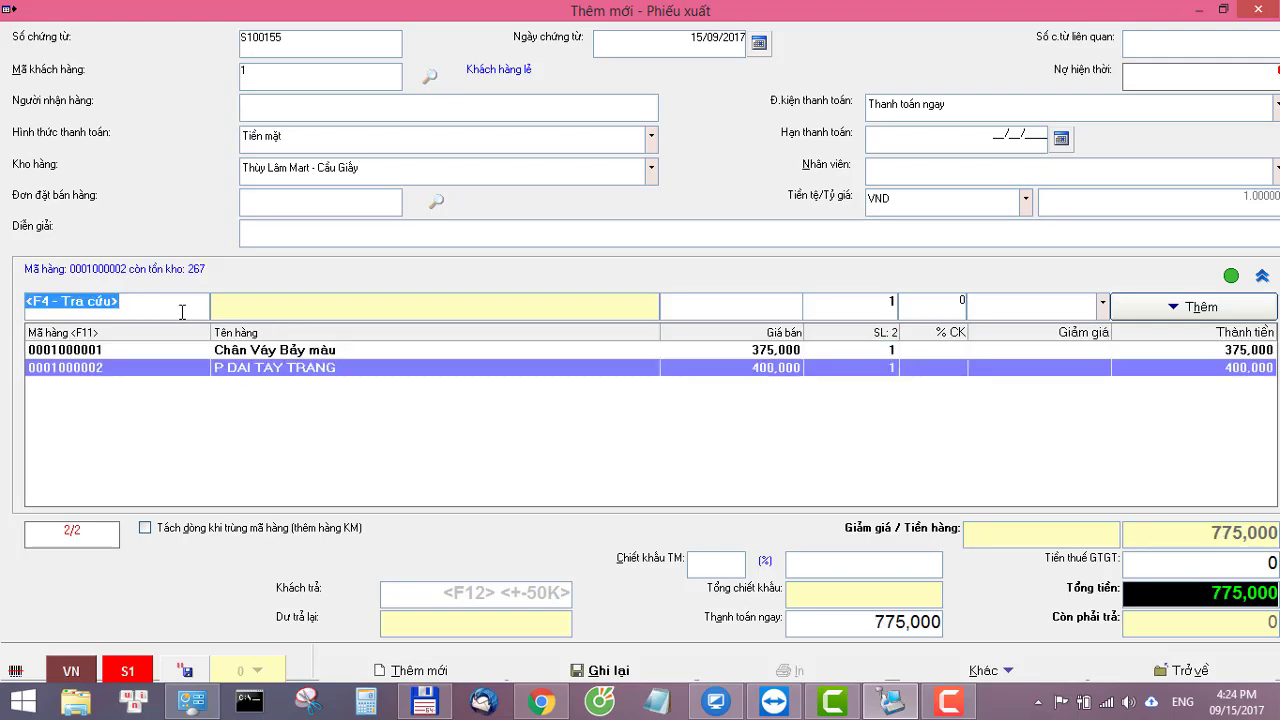
double_click(474, 390)
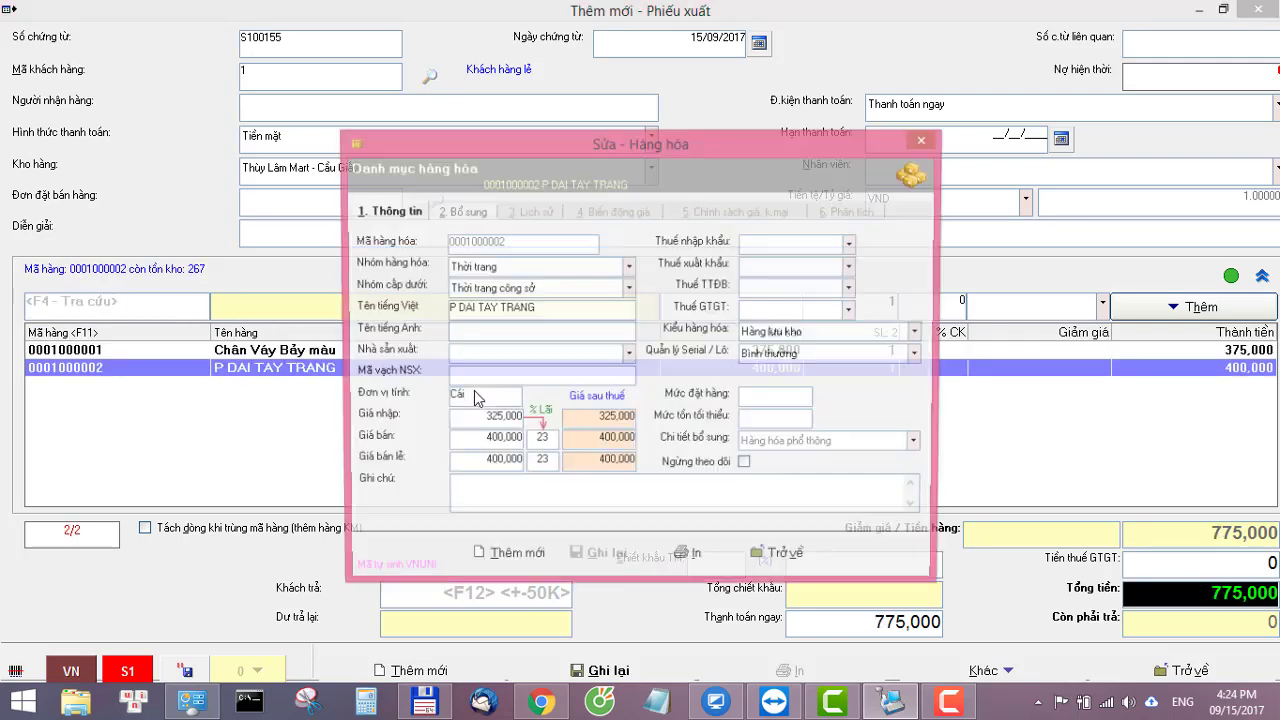
click(713, 209)
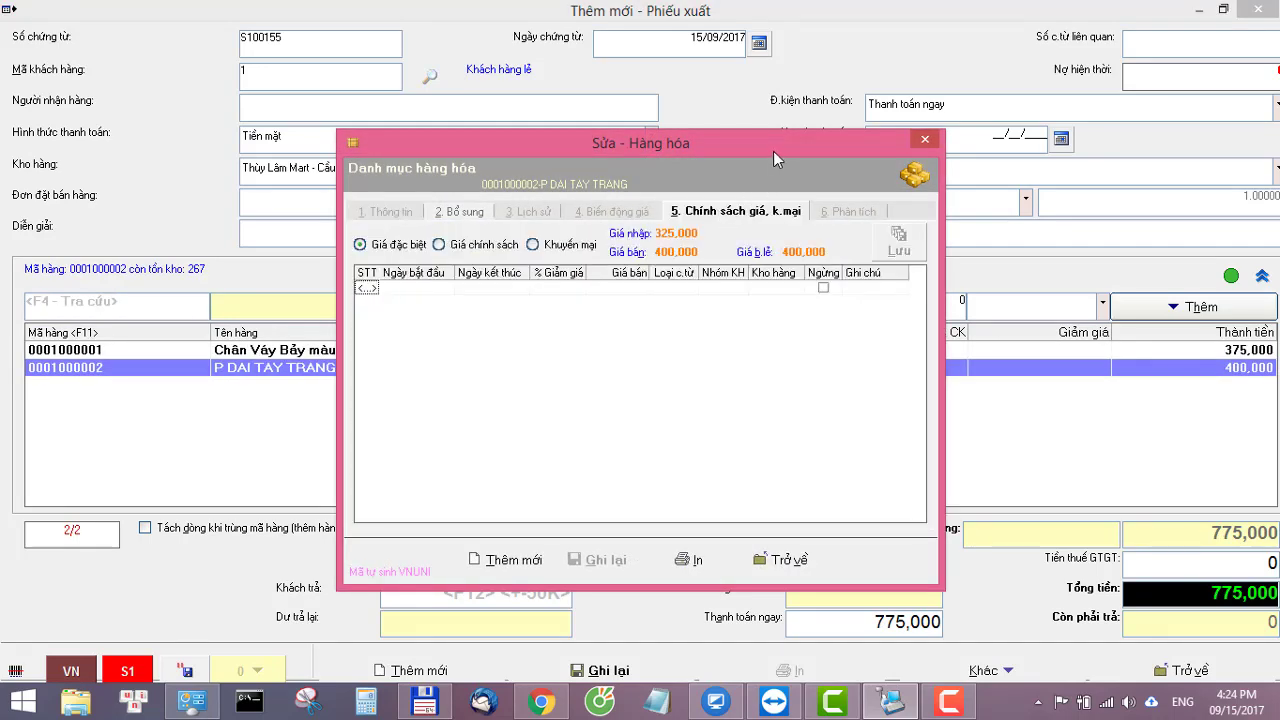
drag(773, 151, 464, 156)
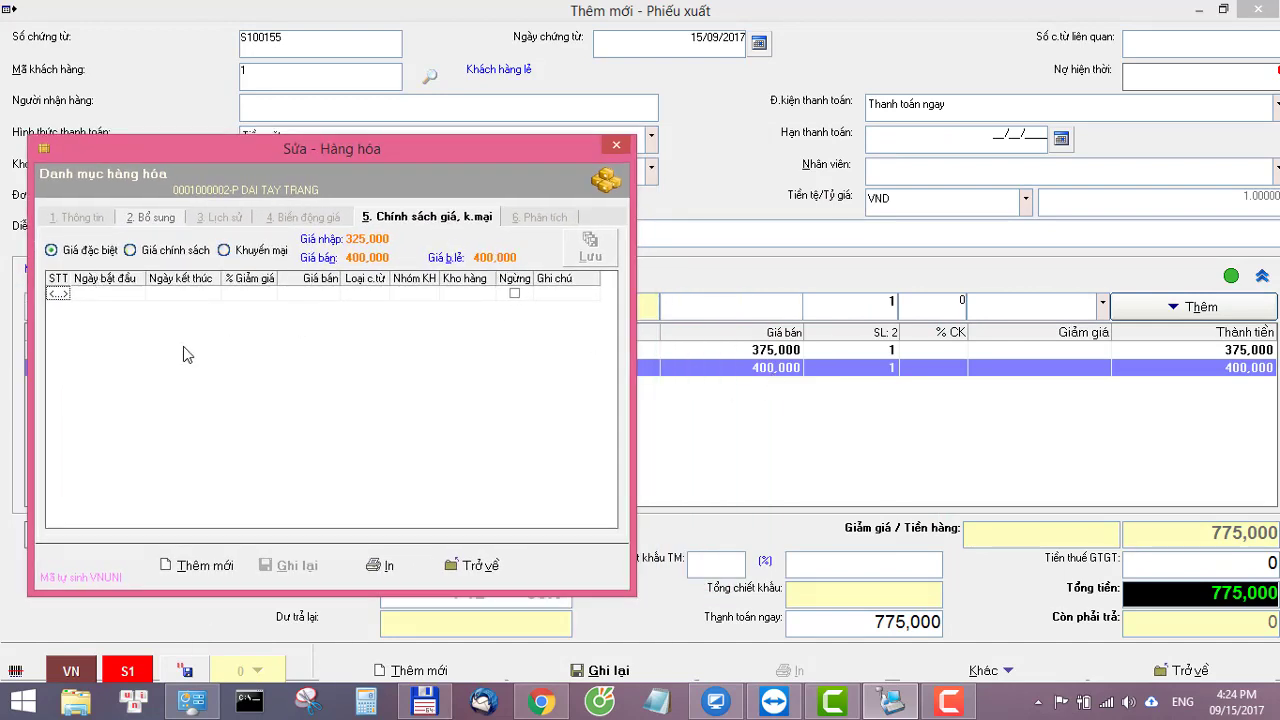
click(617, 146)
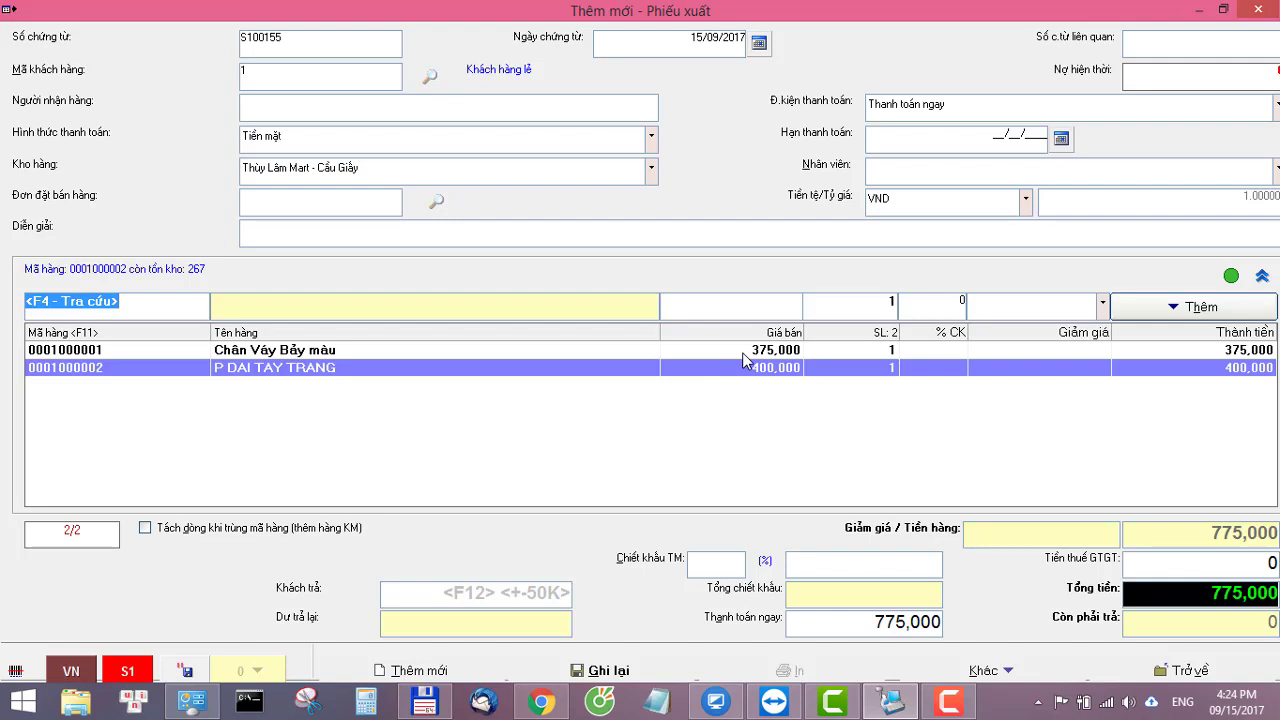
- Save the slip and add Chân Váy Bẩy màu with product code 1011 to the next slip for Khách hàng lẻ
key(ctrl+s)
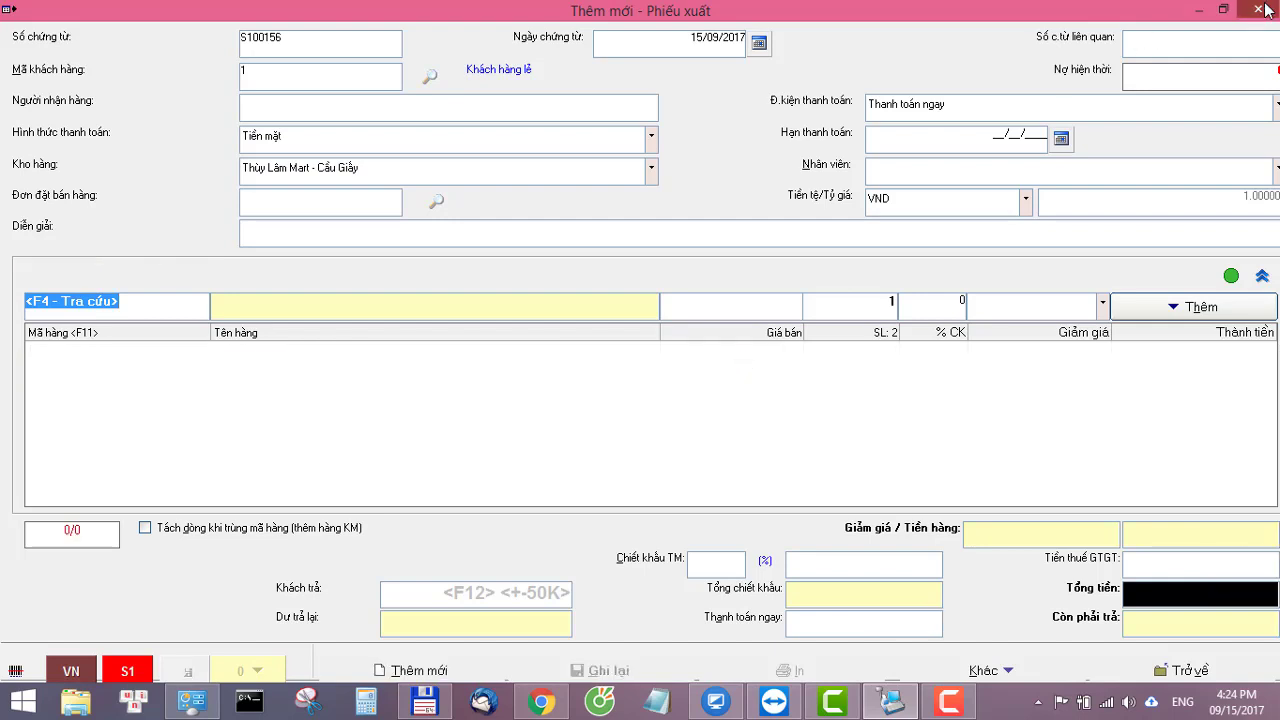
click(317, 80)
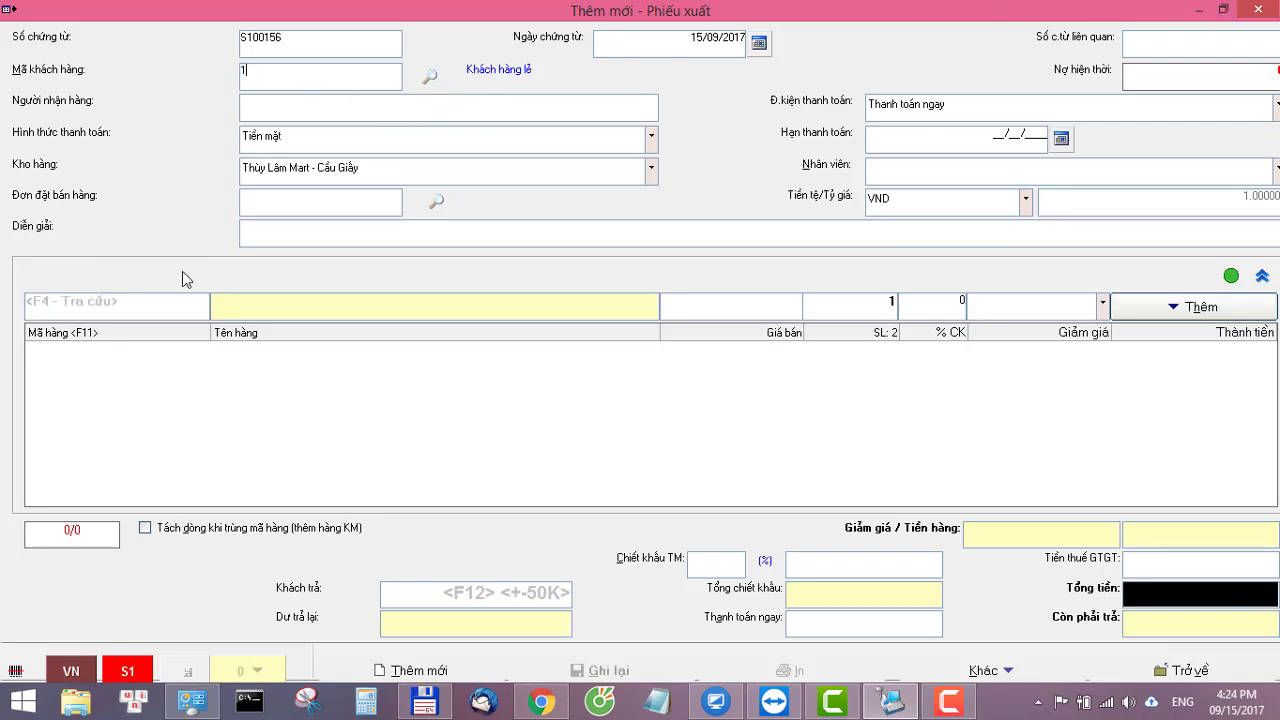
click(171, 296)
text(1011)
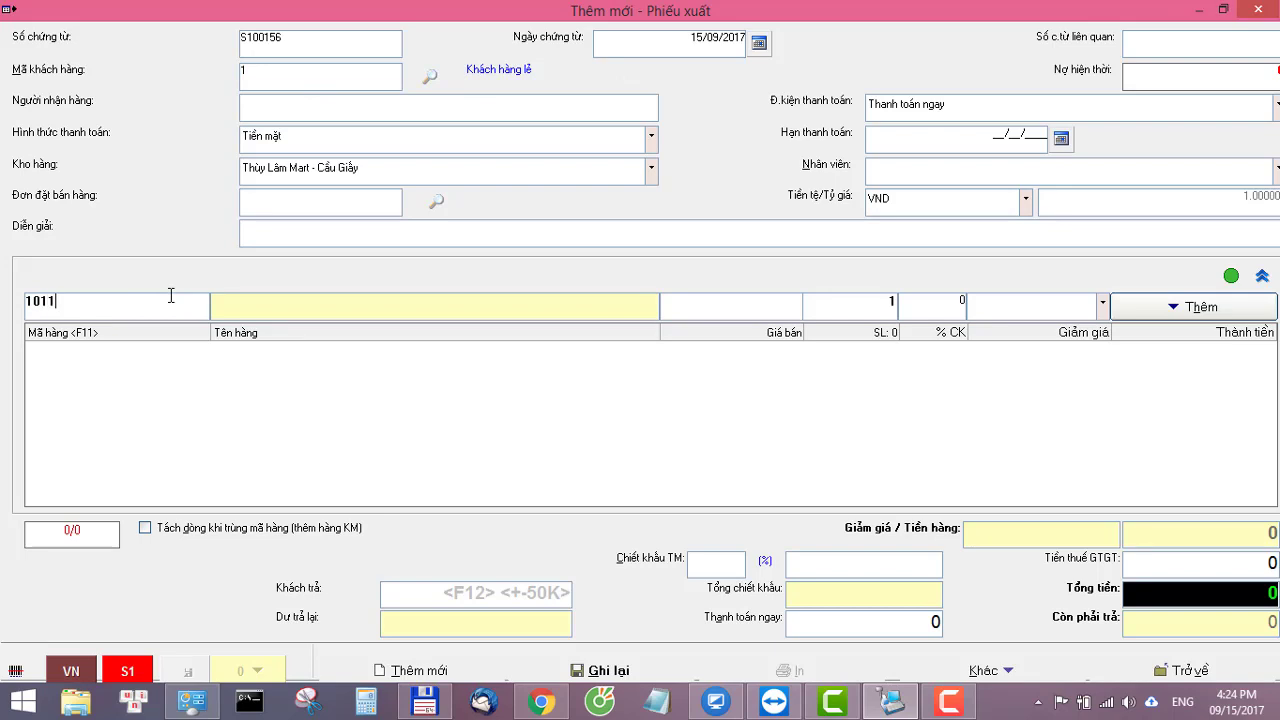
key(Return)
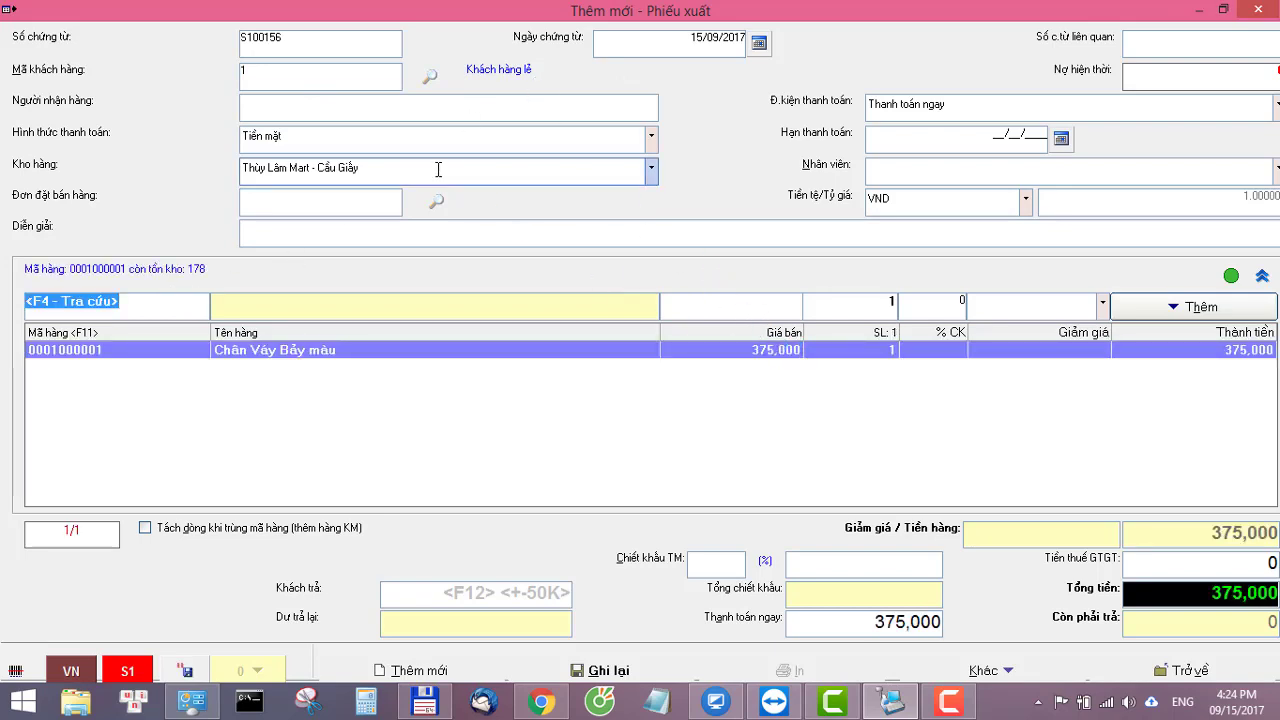
- Change the slip's customer to one from the Khách hàng bán buôn group and check the group in the customer record
click(365, 86)
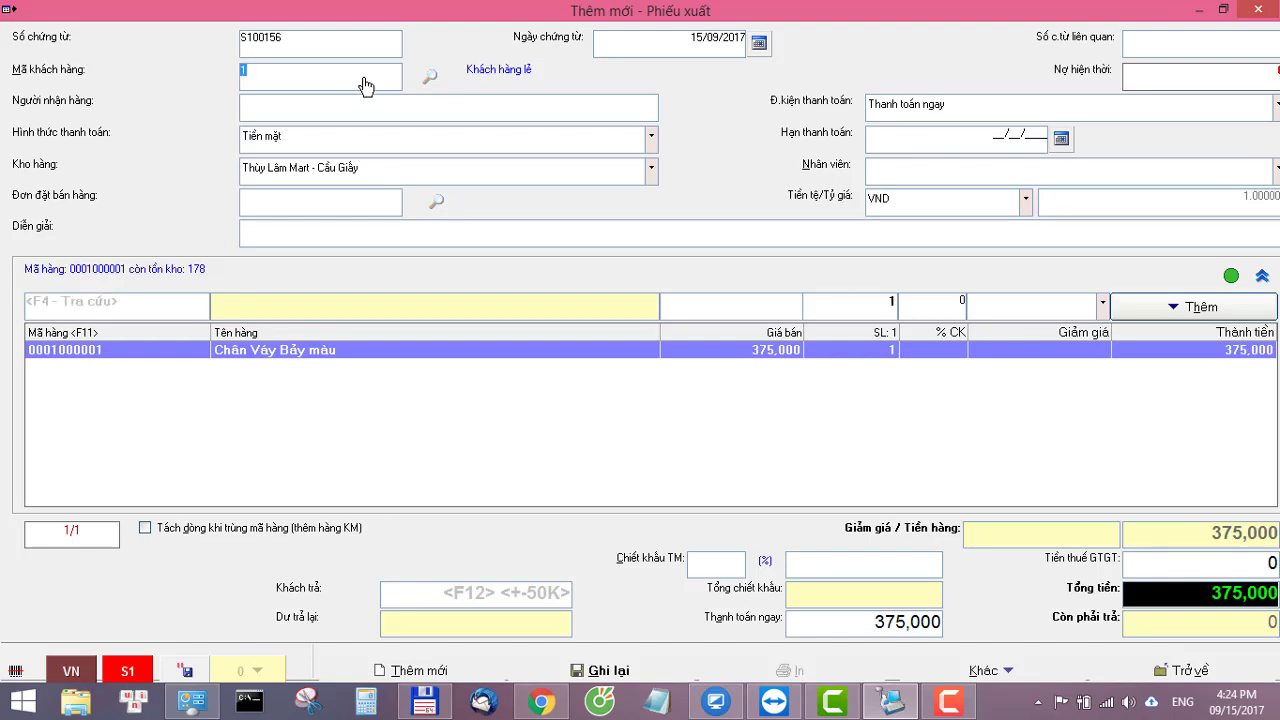
text(2)
key(Return)
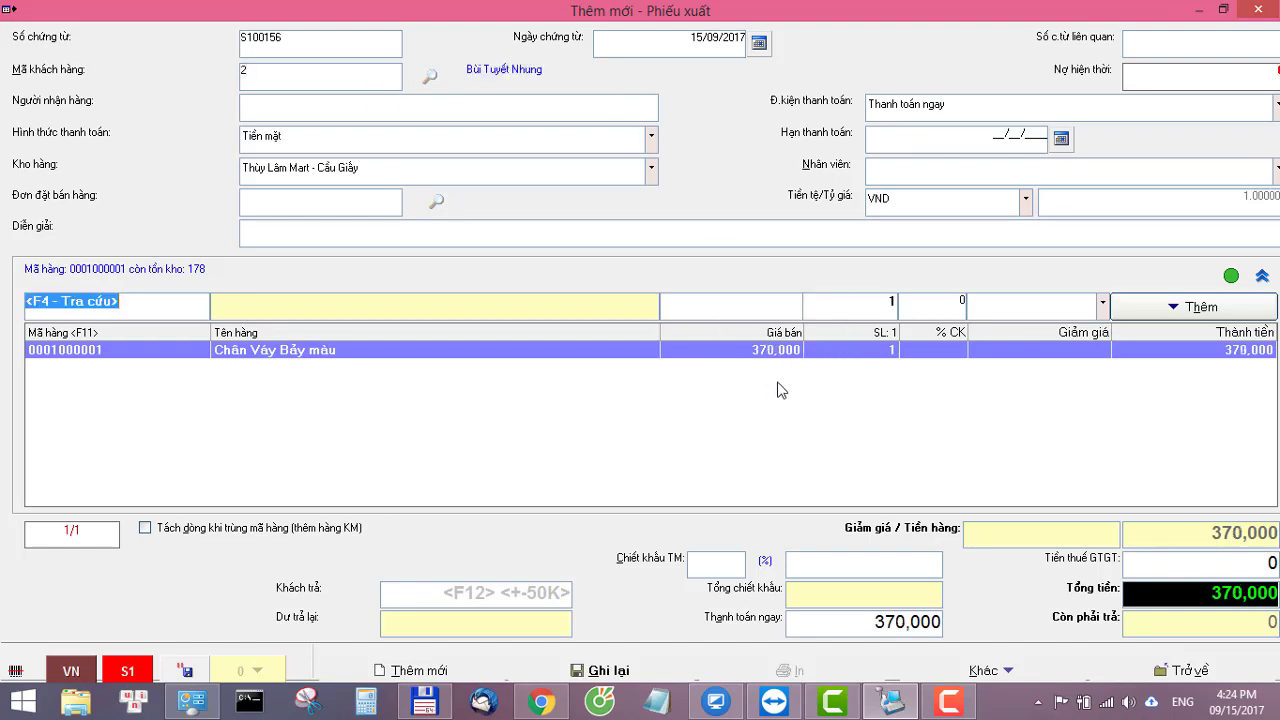
click(513, 72)
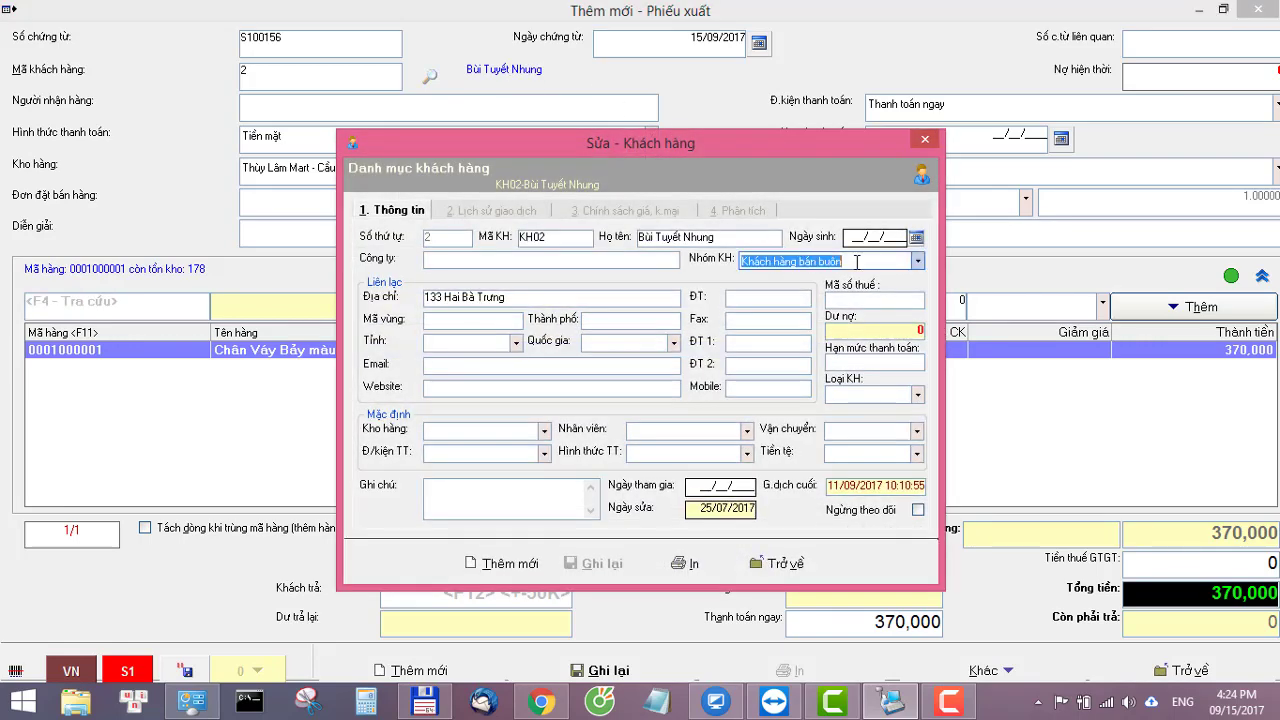
key(Escape)
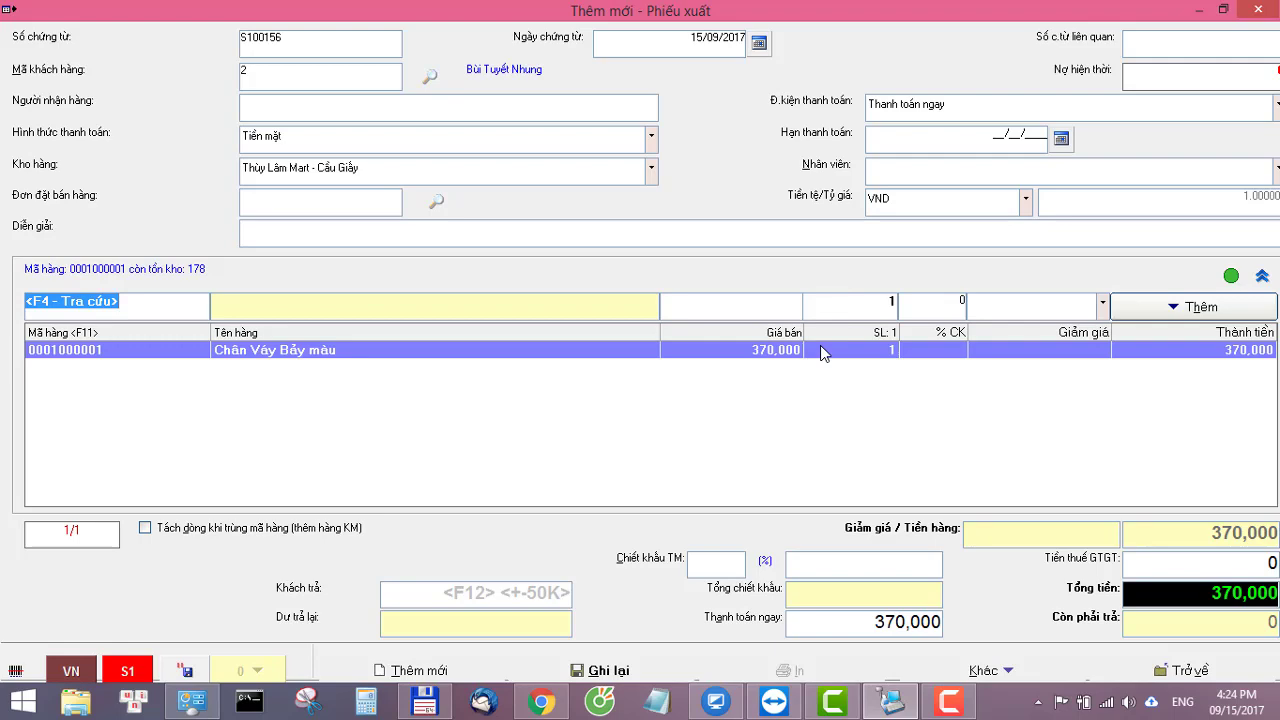
- Compare the slip's price with the customer group 1 special price in the price policy of Chân Váy Bẩy màu
double_click(821, 347)
click(717, 211)
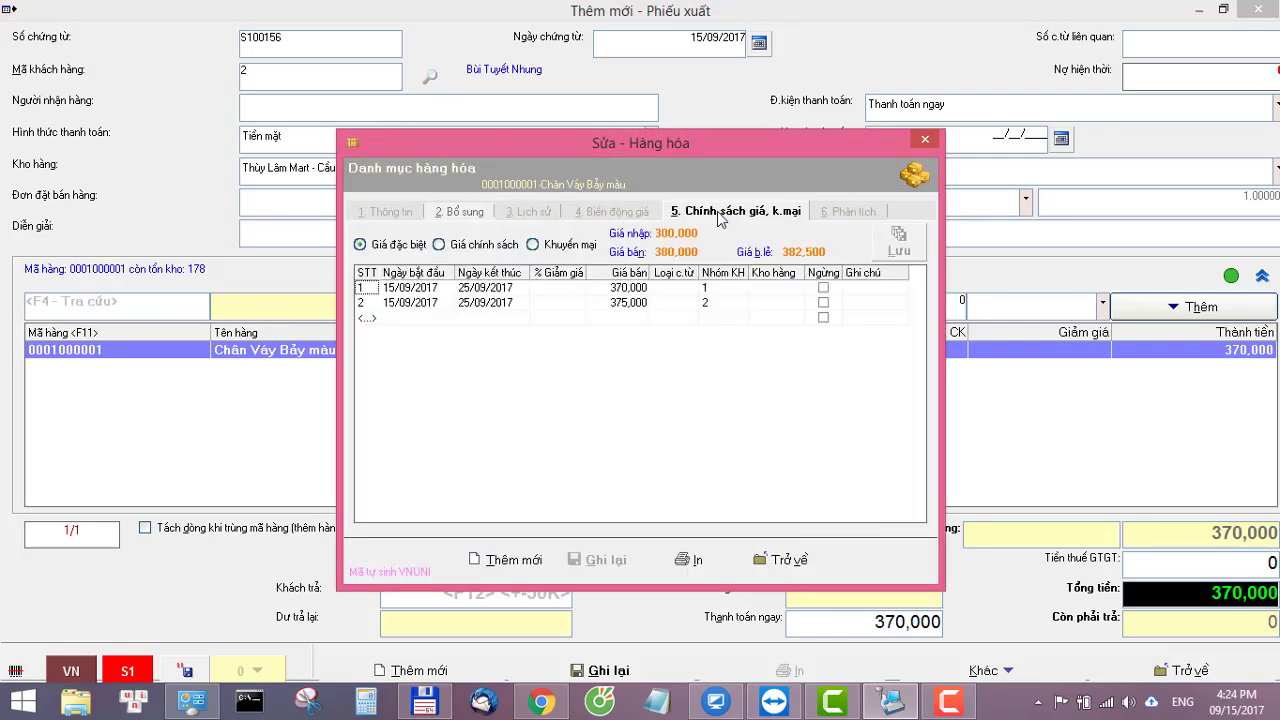
drag(703, 145, 462, 138)
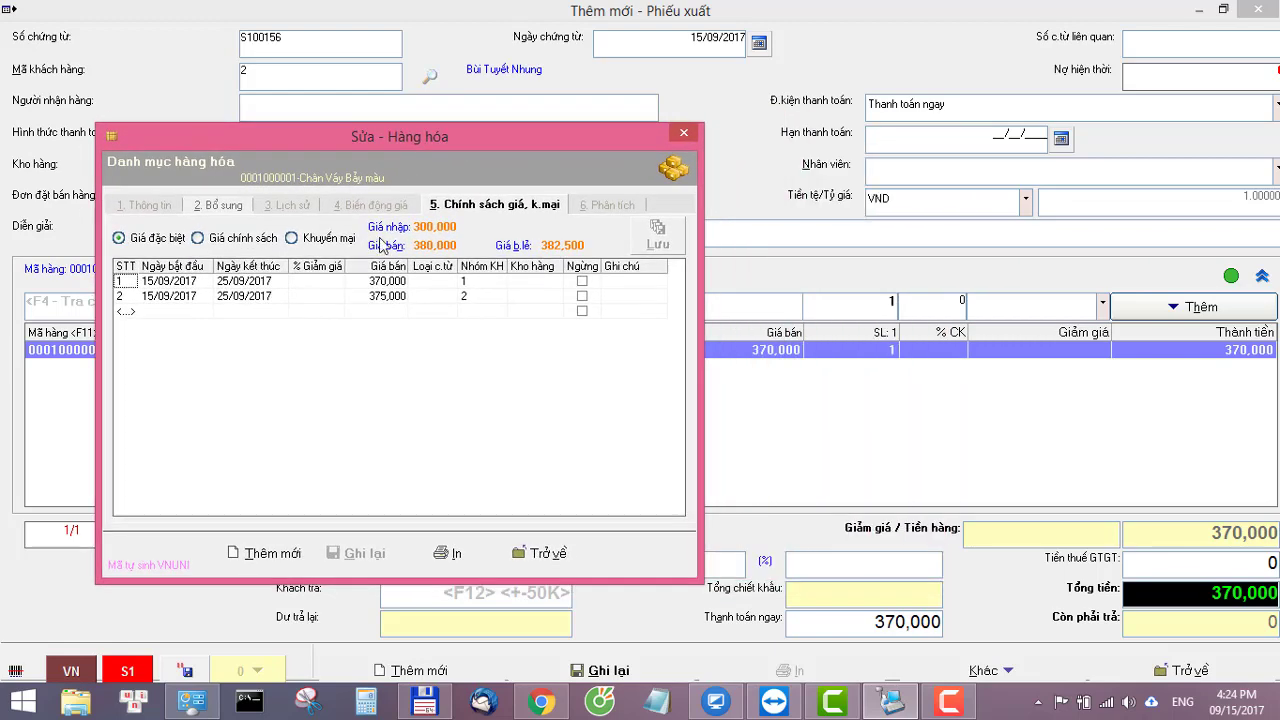
click(493, 281)
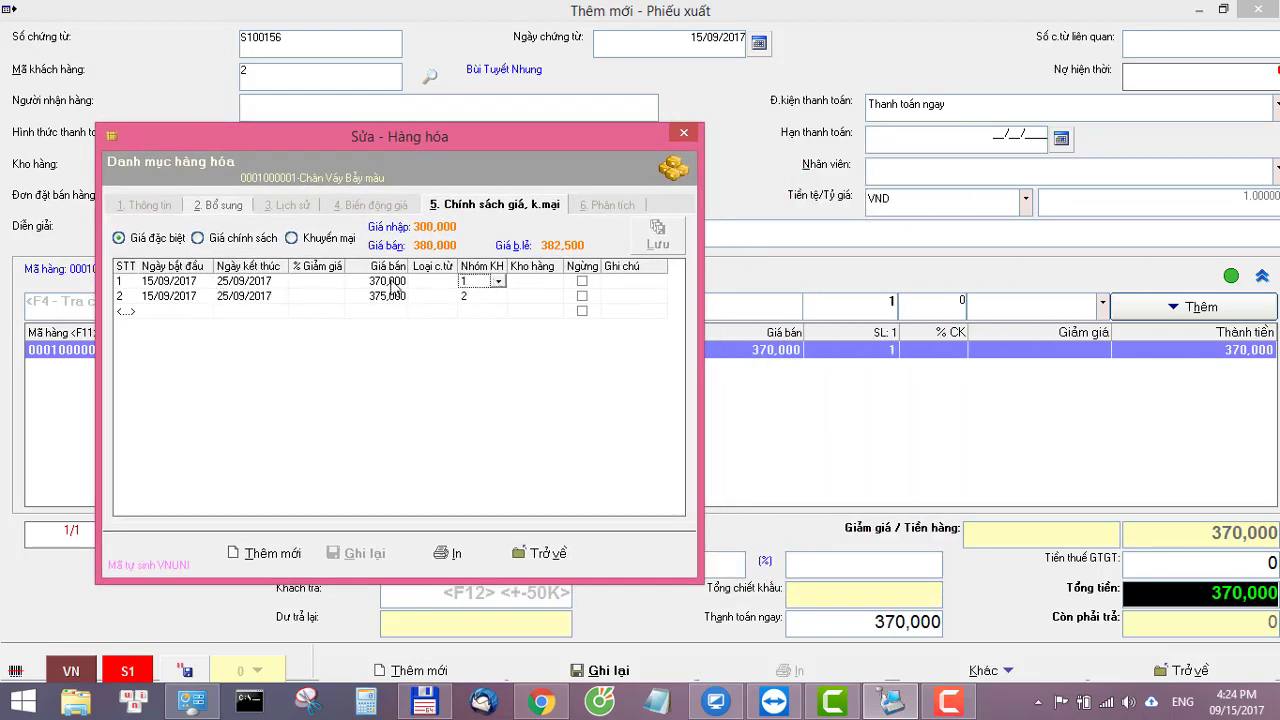
click(393, 283)
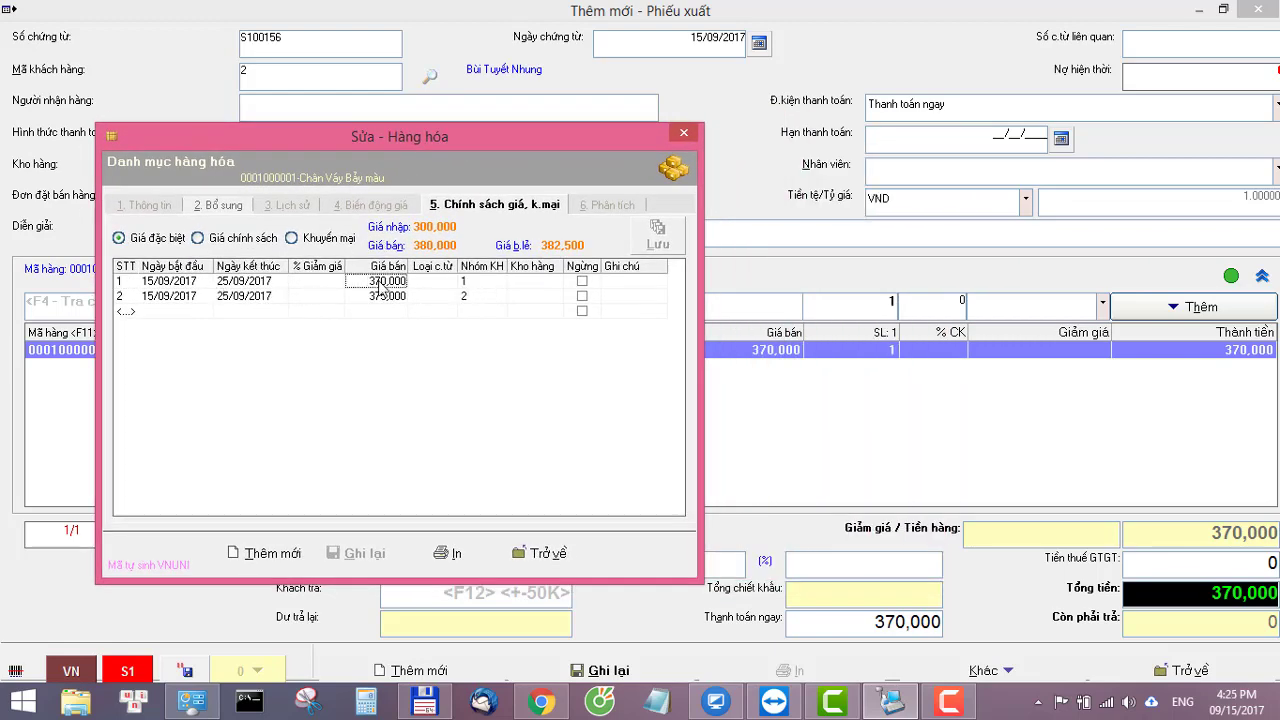
click(683, 134)
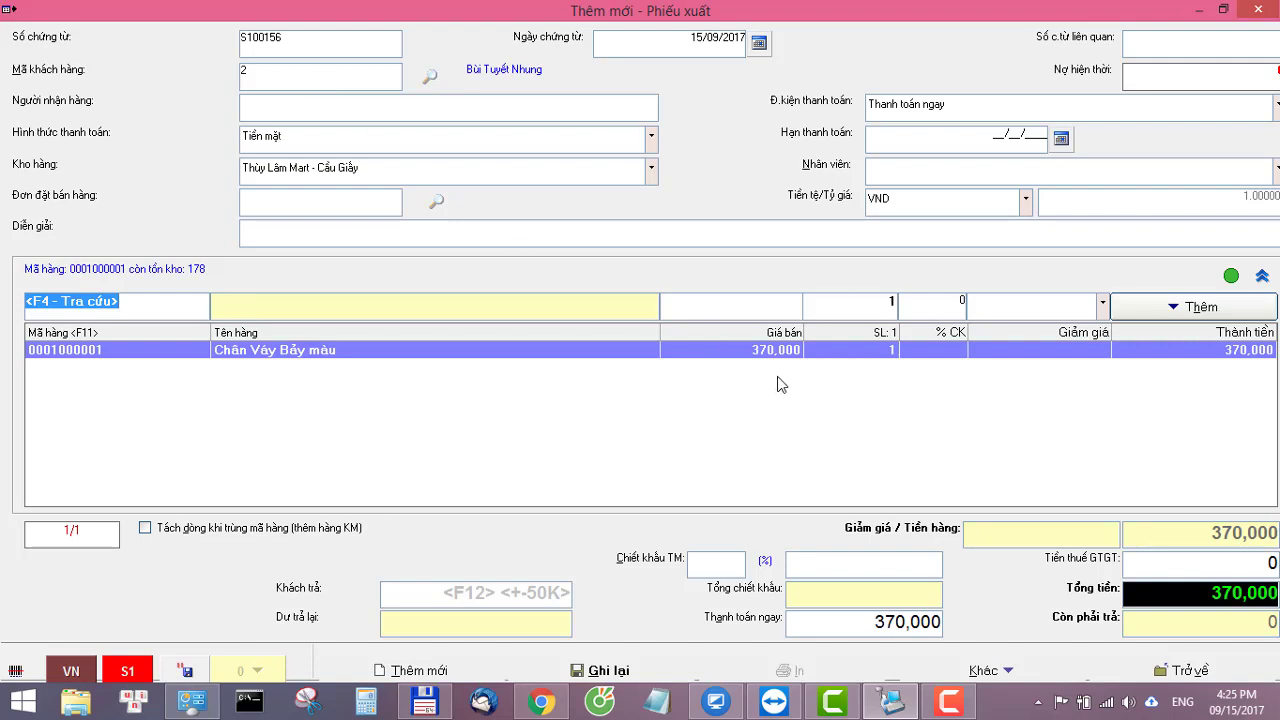
- Switch the slip's customer back to Khách hàng lẻ to test the retail price
click(323, 82)
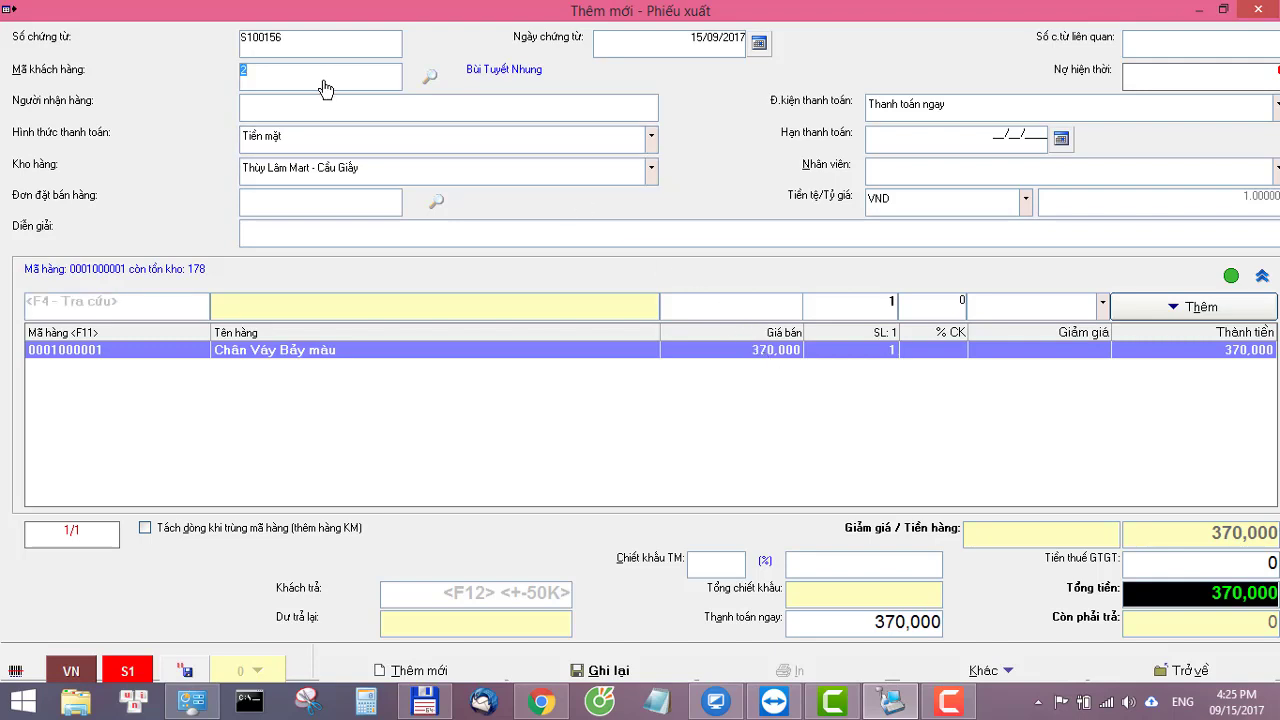
text(1)
key(Return)
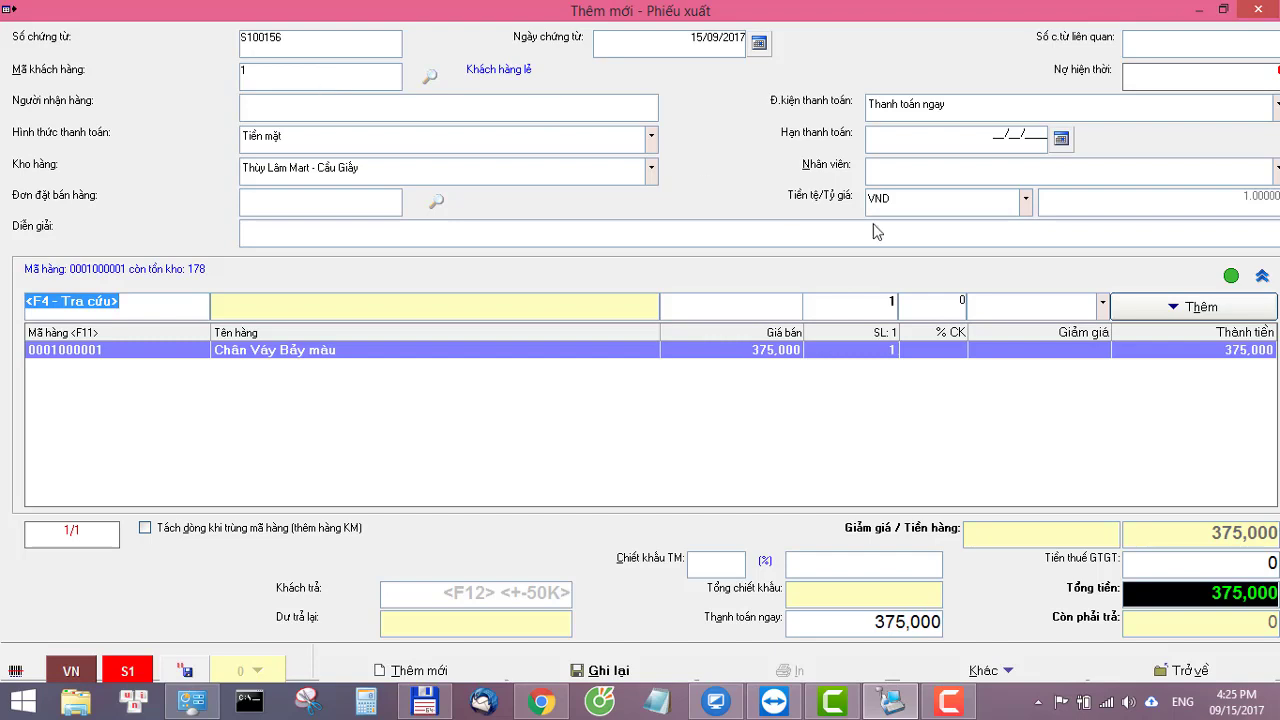
- Reassign the slip to the wholesale customer by customer code and save it
click(341, 72)
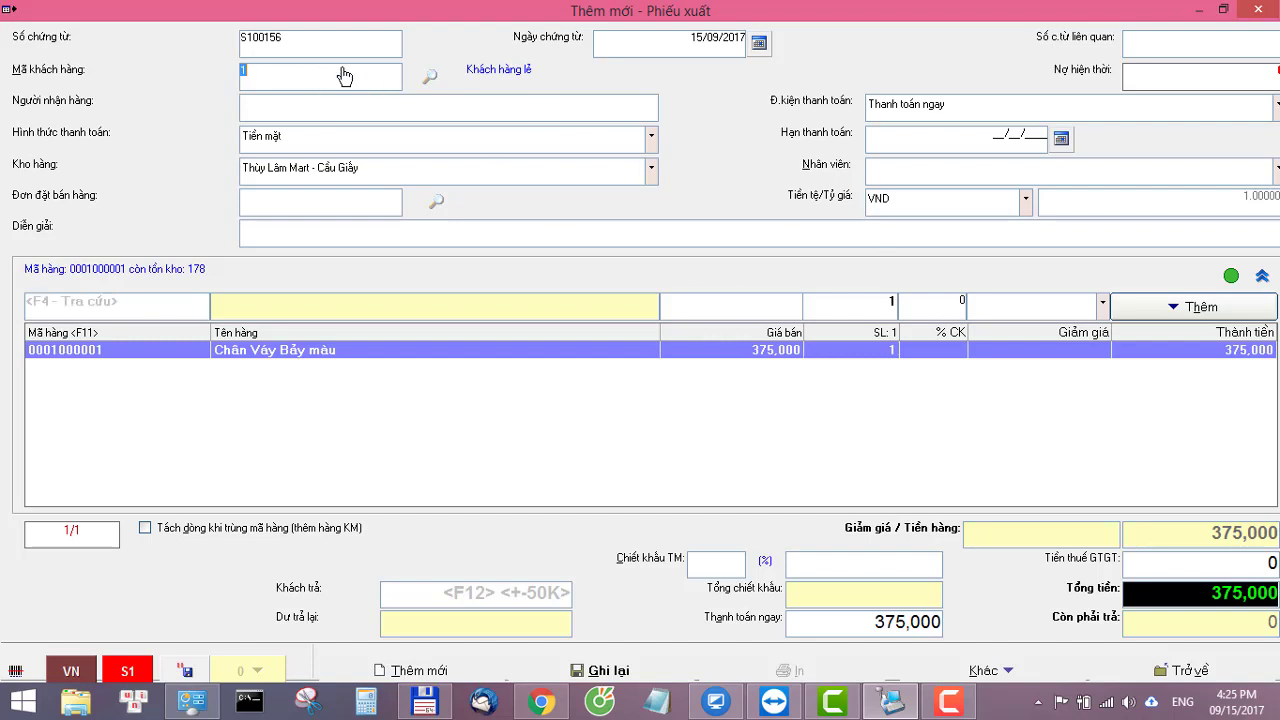
text(2)
key(Return)
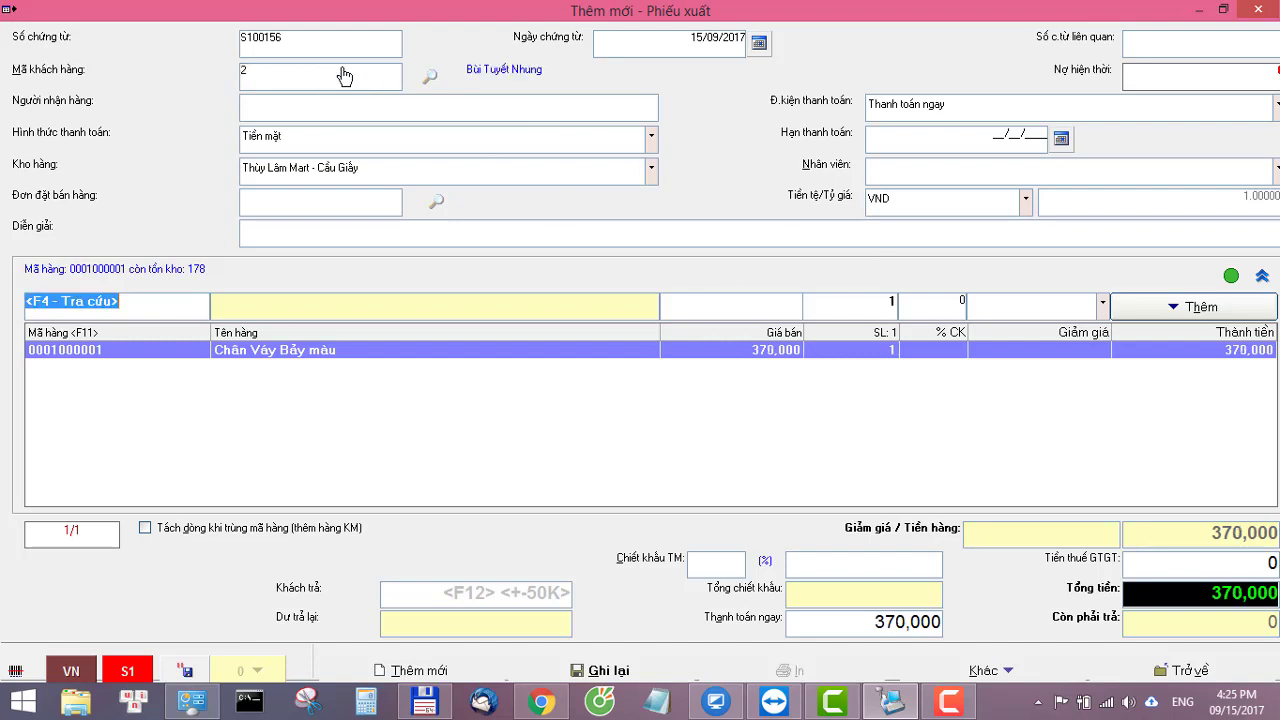
key(ctrl+s)
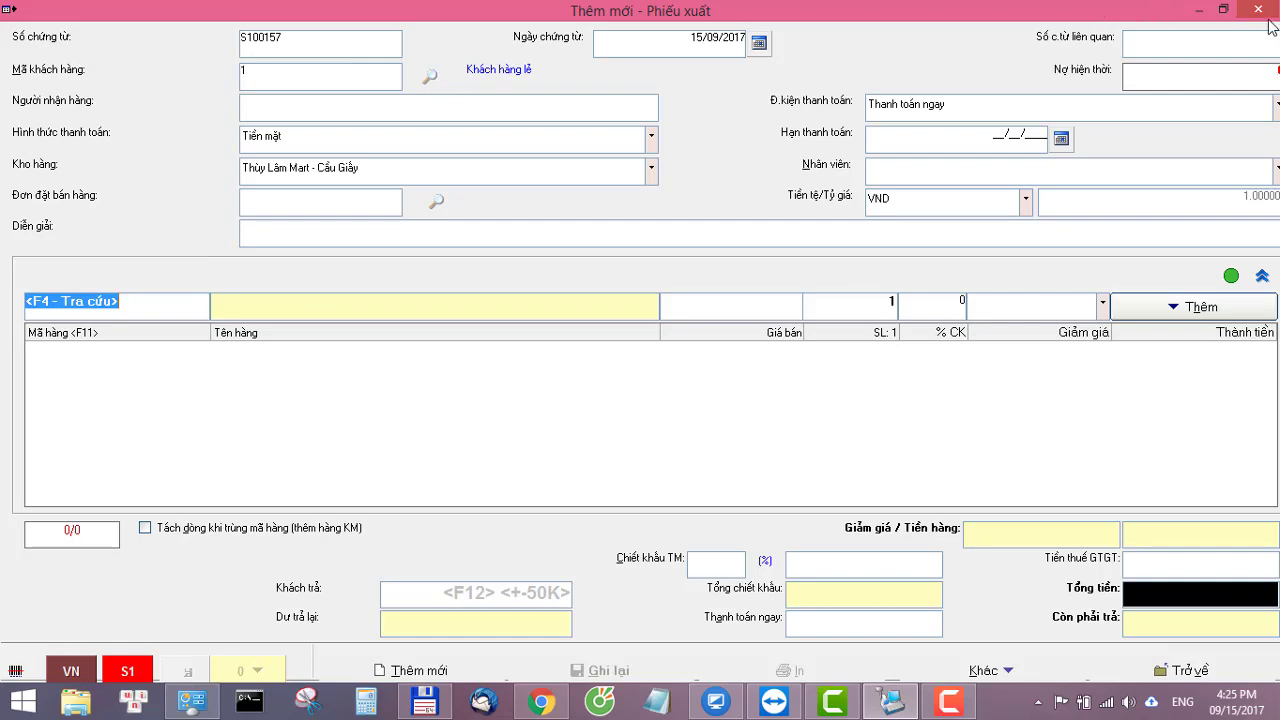
- Test the price of Chân Váy Bẩy màu on a new slip dated 30/09/2017 and discard the slip unsaved
drag(1265, 10, 1064, 26)
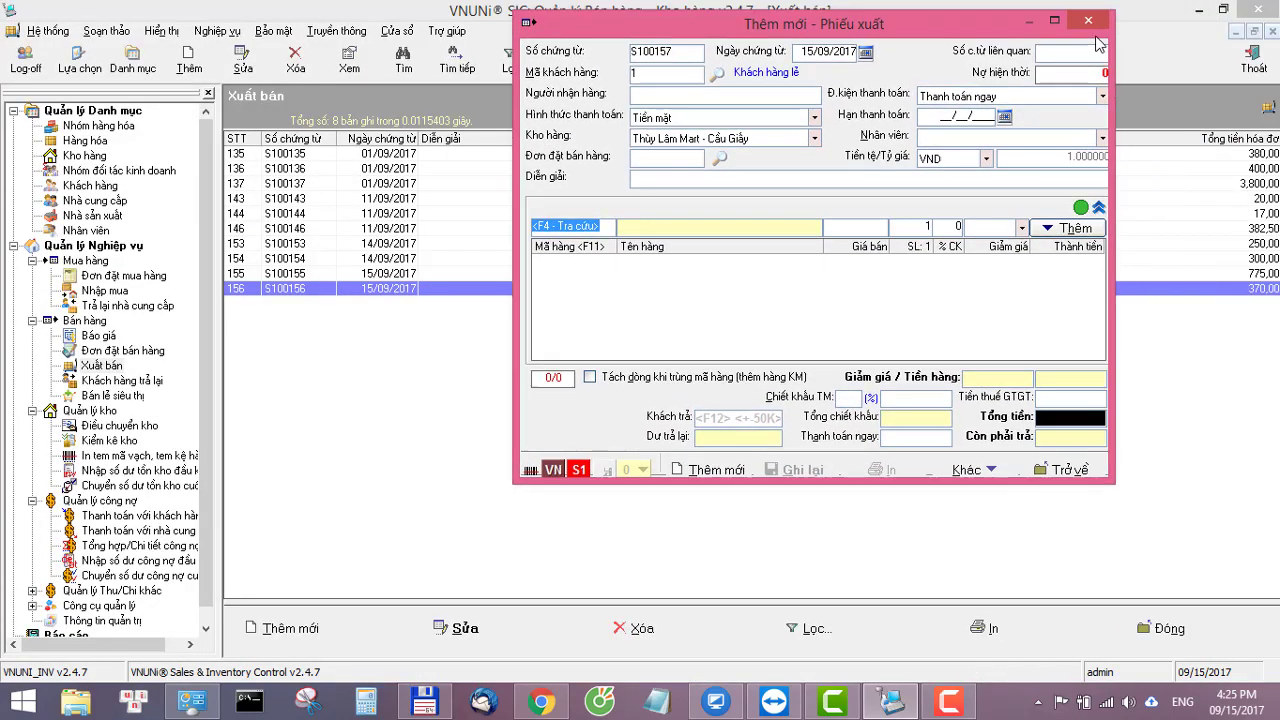
click(1054, 20)
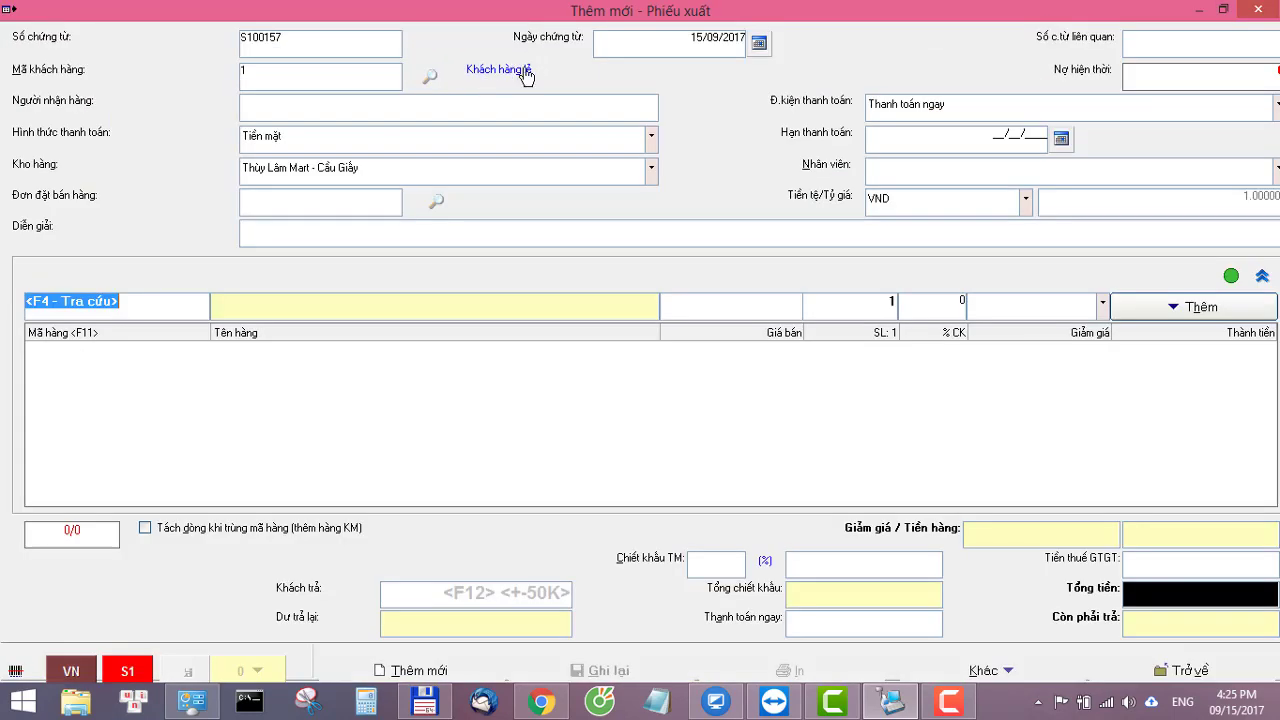
click(704, 37)
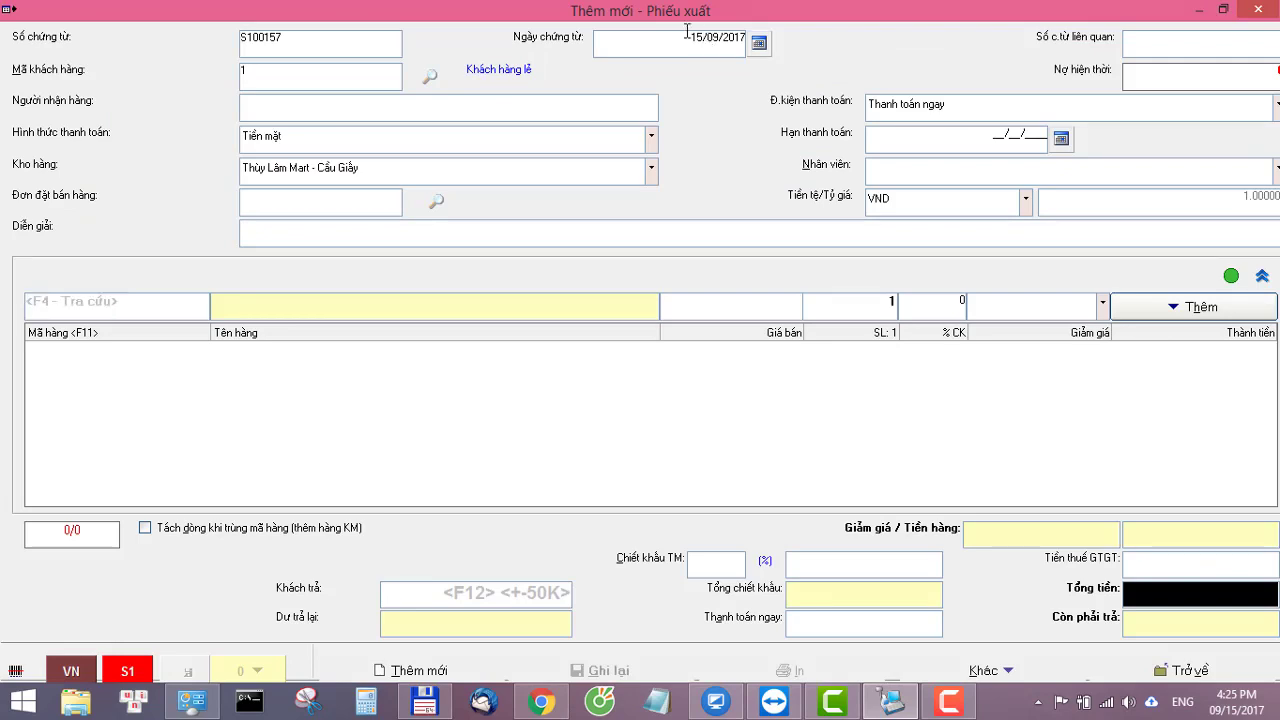
text(30)
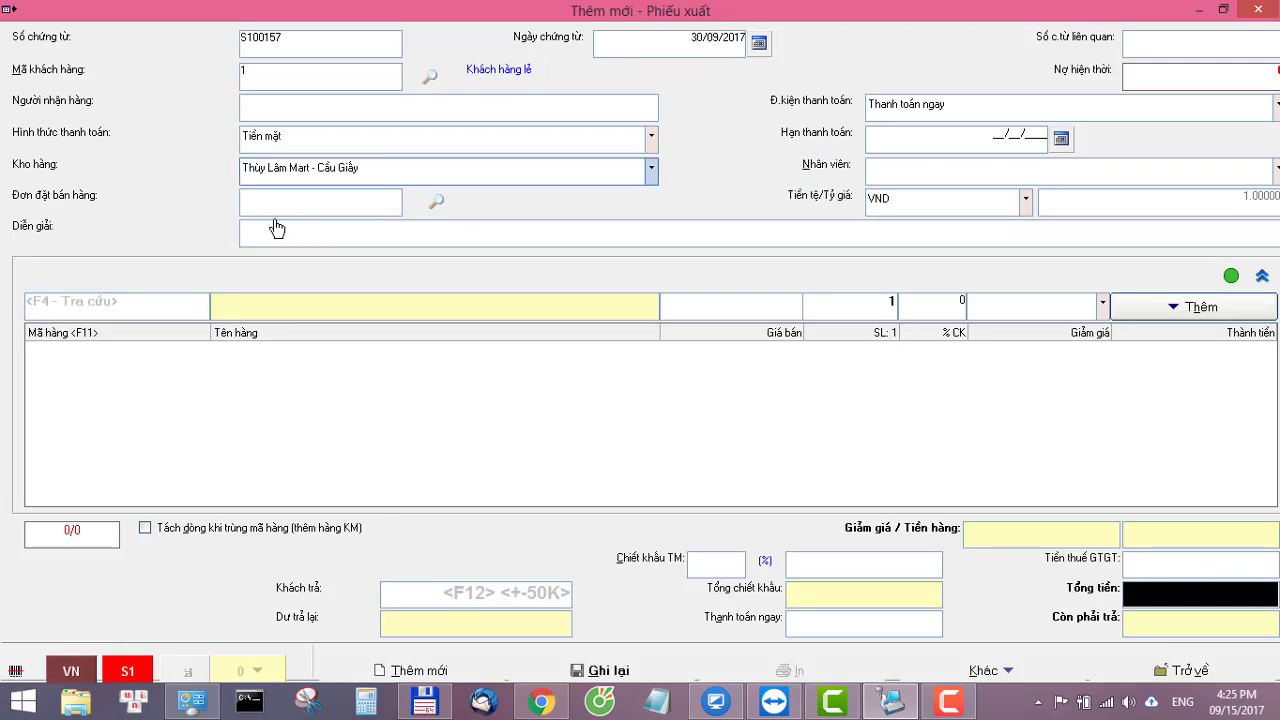
click(126, 307)
text(1011)
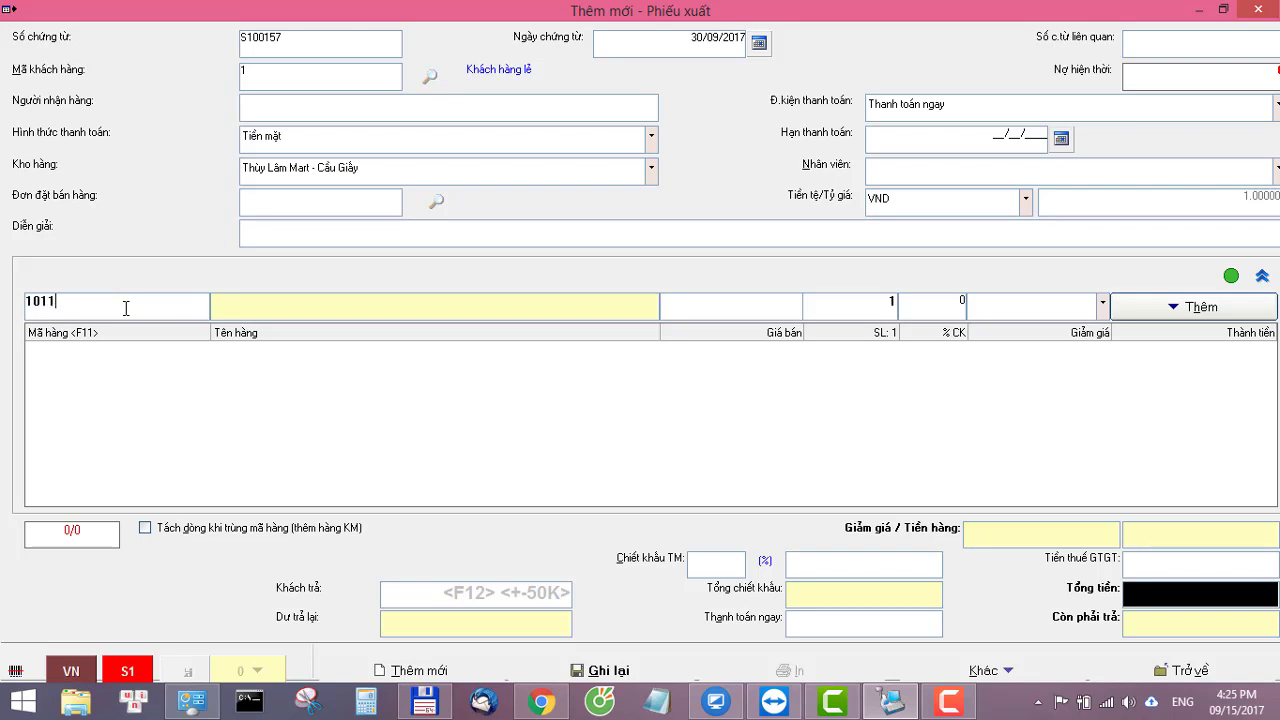
key(Return)
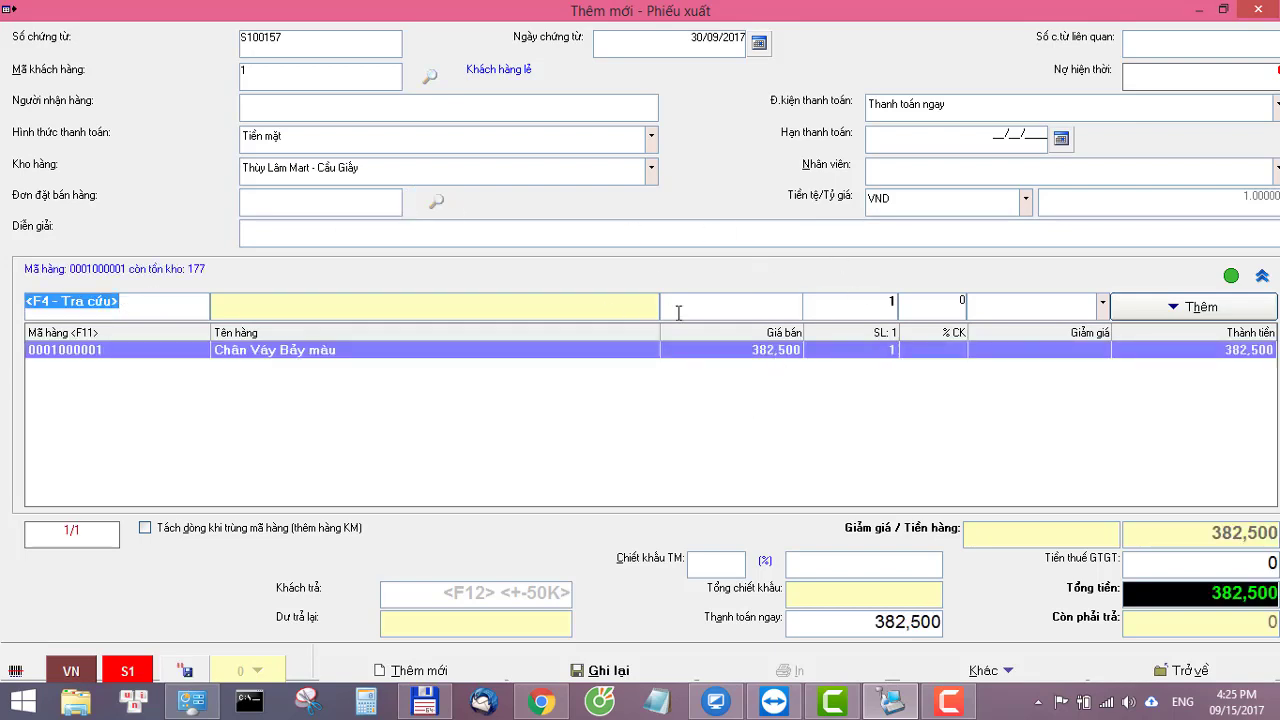
click(1257, 9)
click(676, 409)
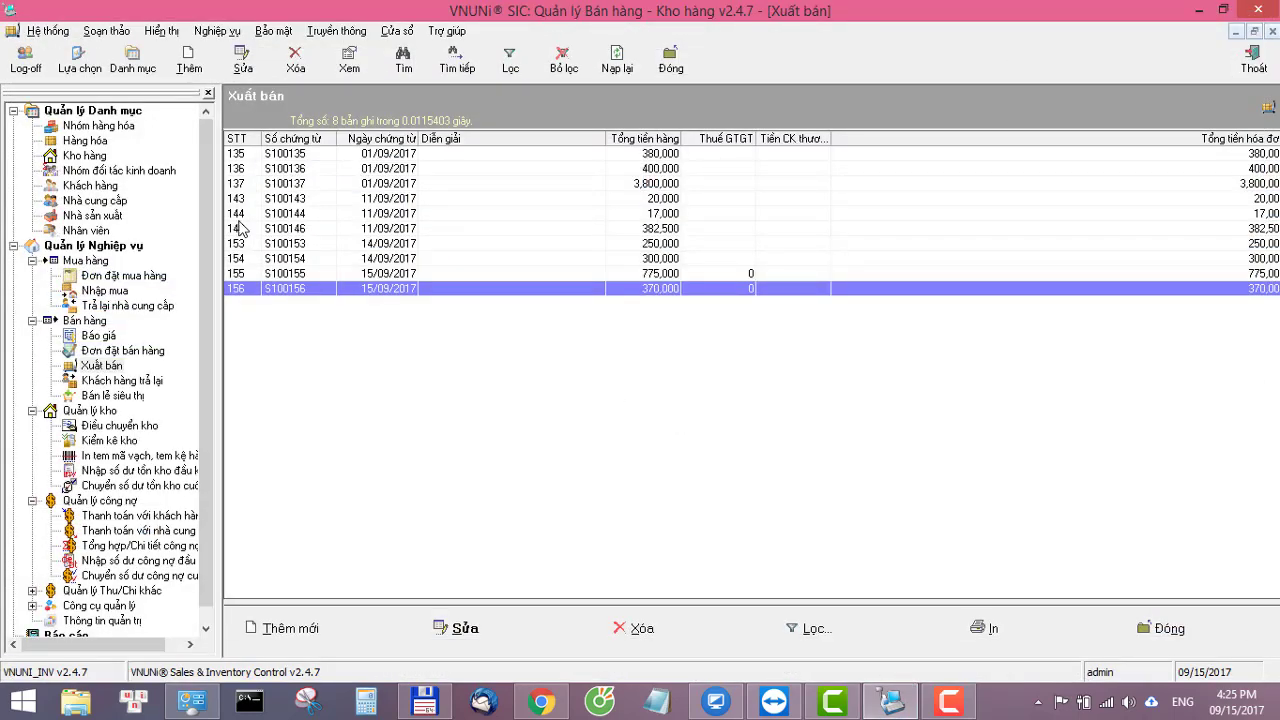
- Review the special price rows and their date ranges in the price policy of Chân Váy Bẩy màu
click(85, 140)
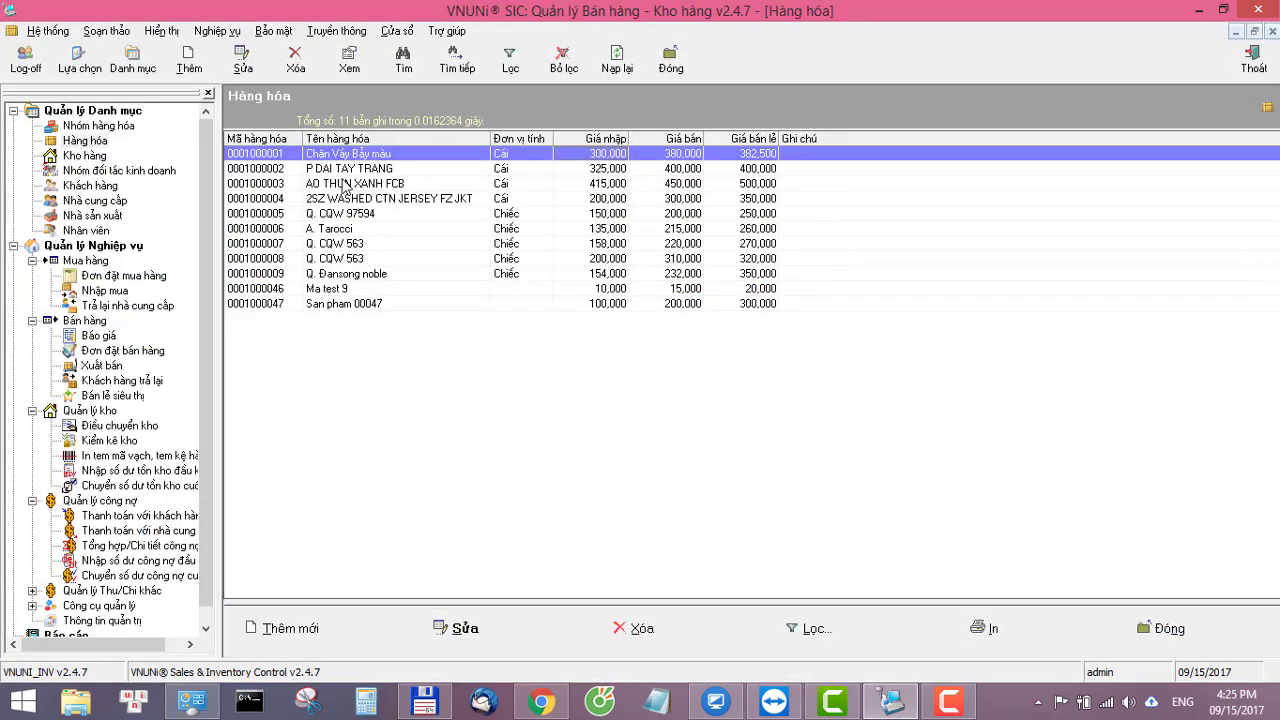
double_click(440, 156)
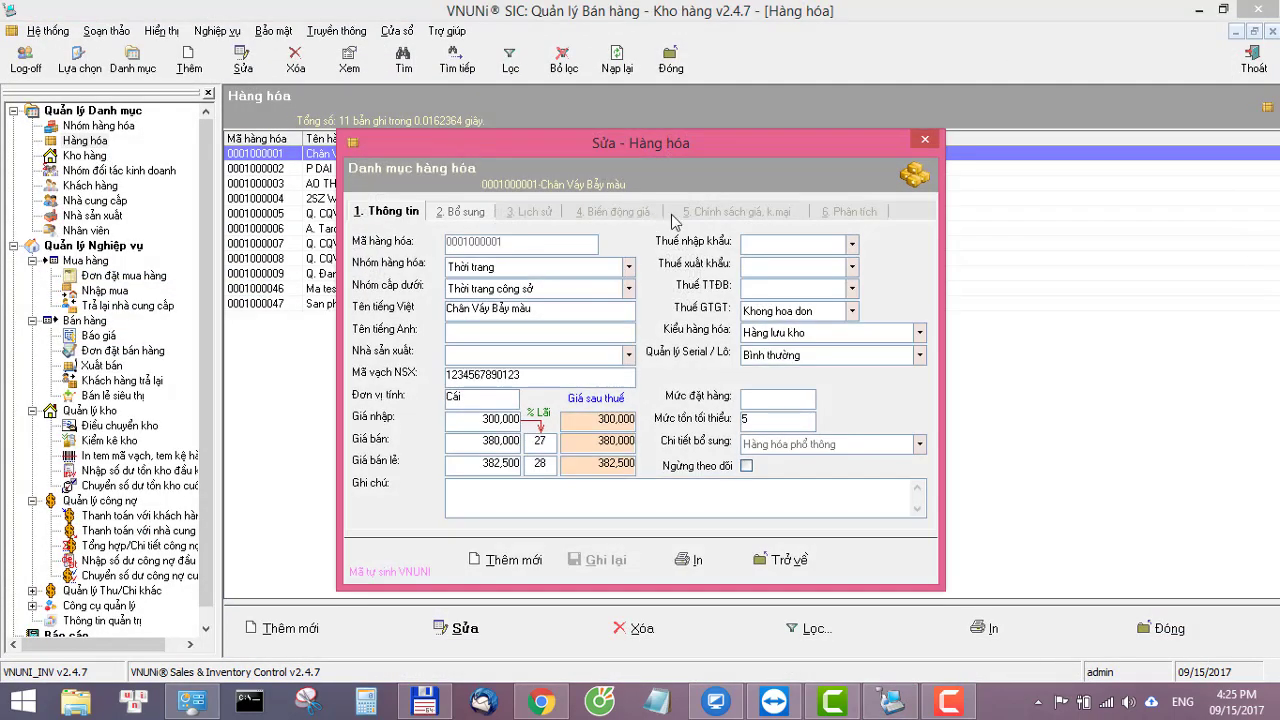
click(727, 212)
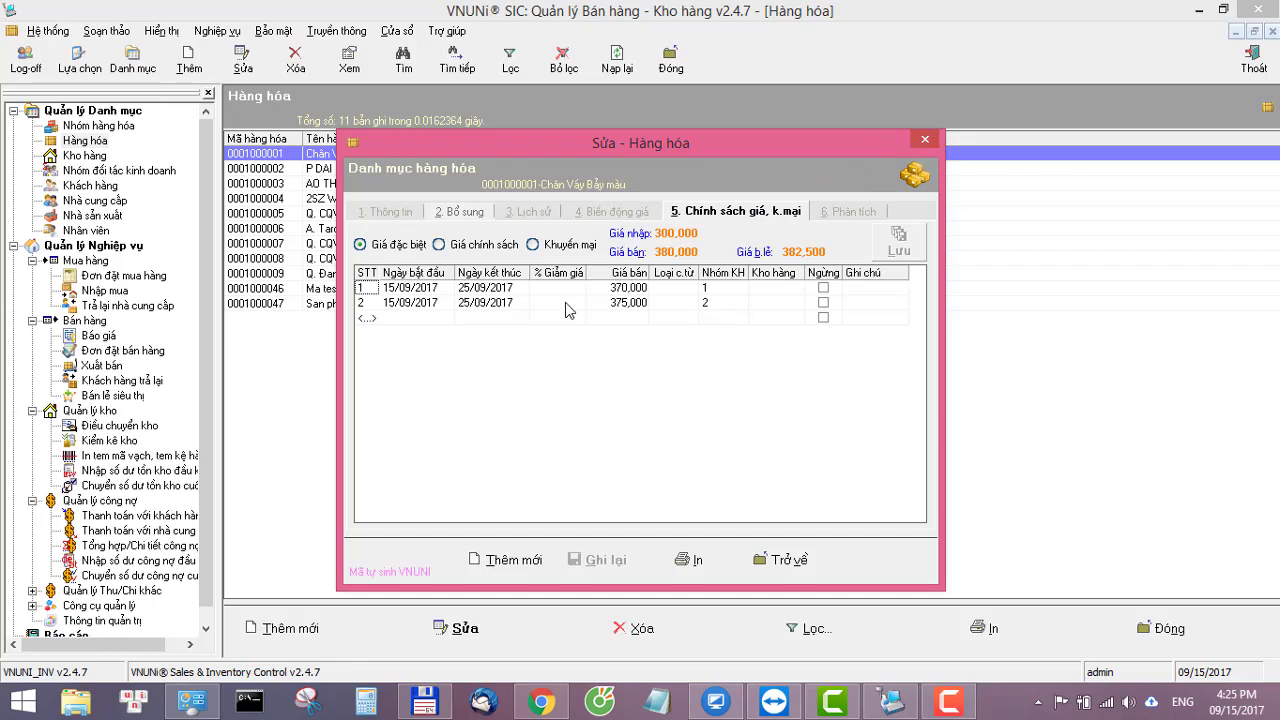
click(555, 289)
click(925, 139)
- Add a special price row to the price policy of P DAI TAY TRANG, valid from 15/09/2017 to 20/09/2017
double_click(442, 168)
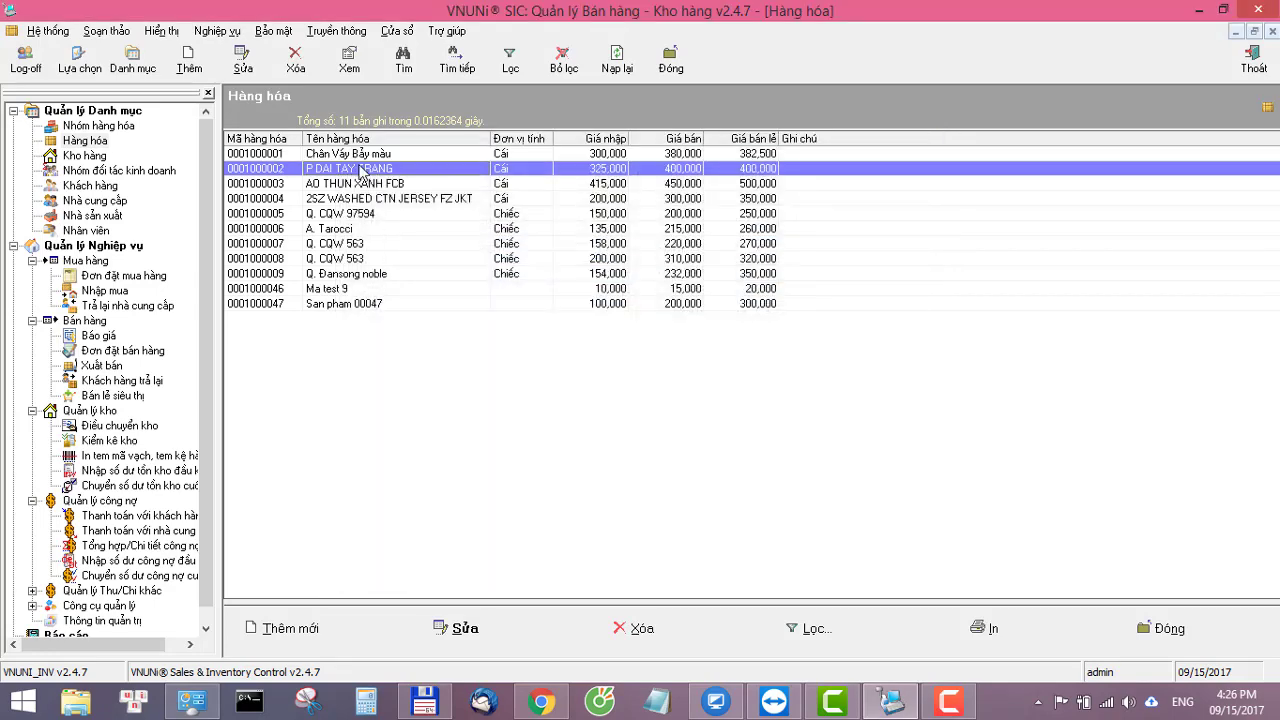
click(742, 212)
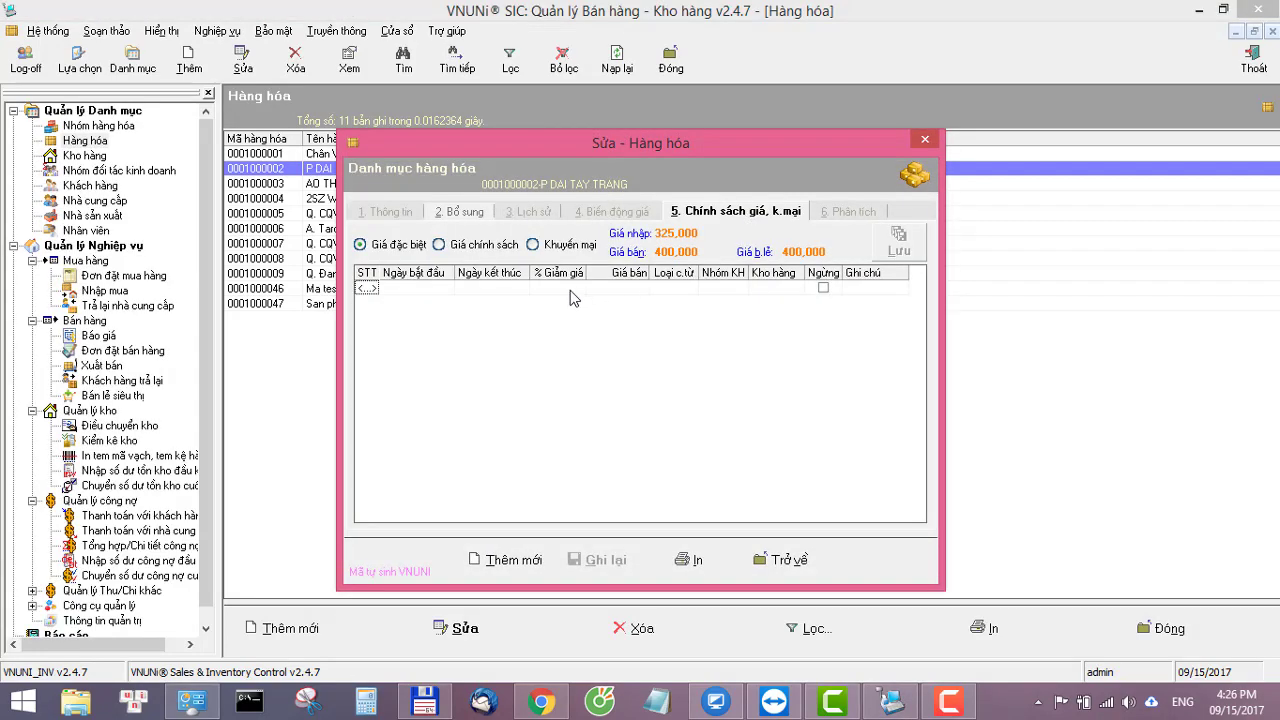
click(400, 290)
text(15/09/2017)
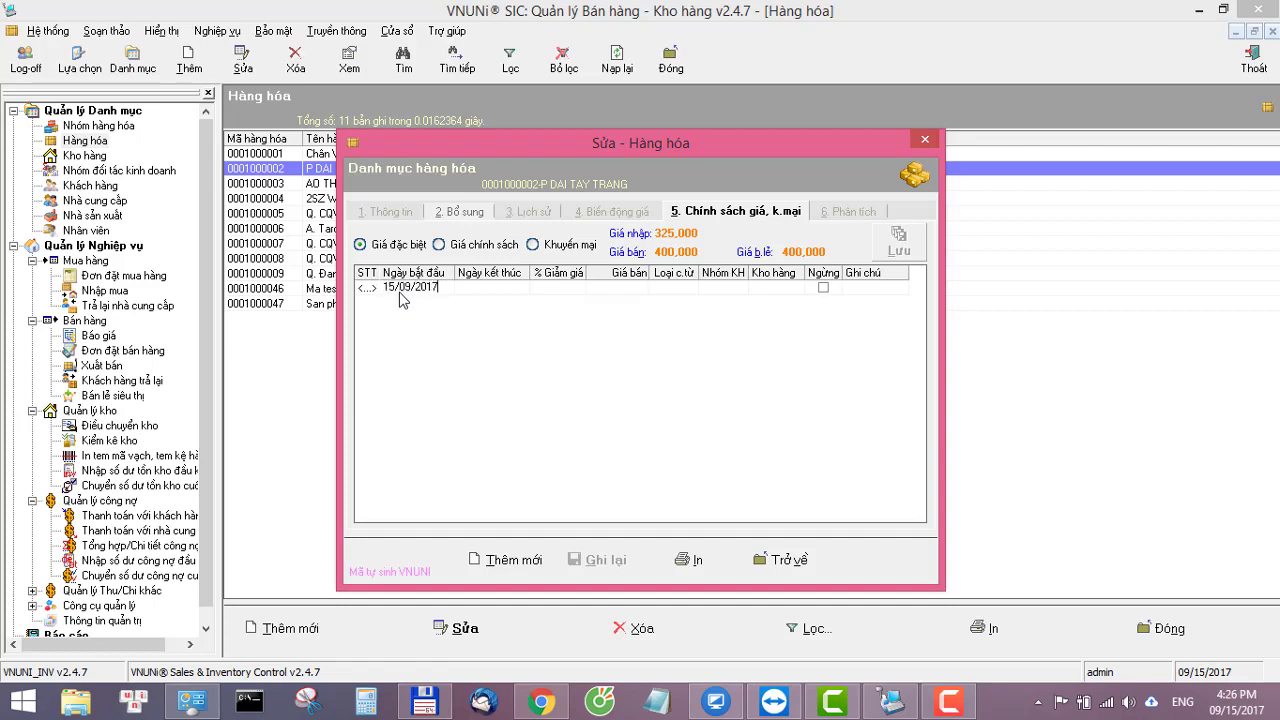
key(Tab)
text(20/09/2017)
key(Tab)
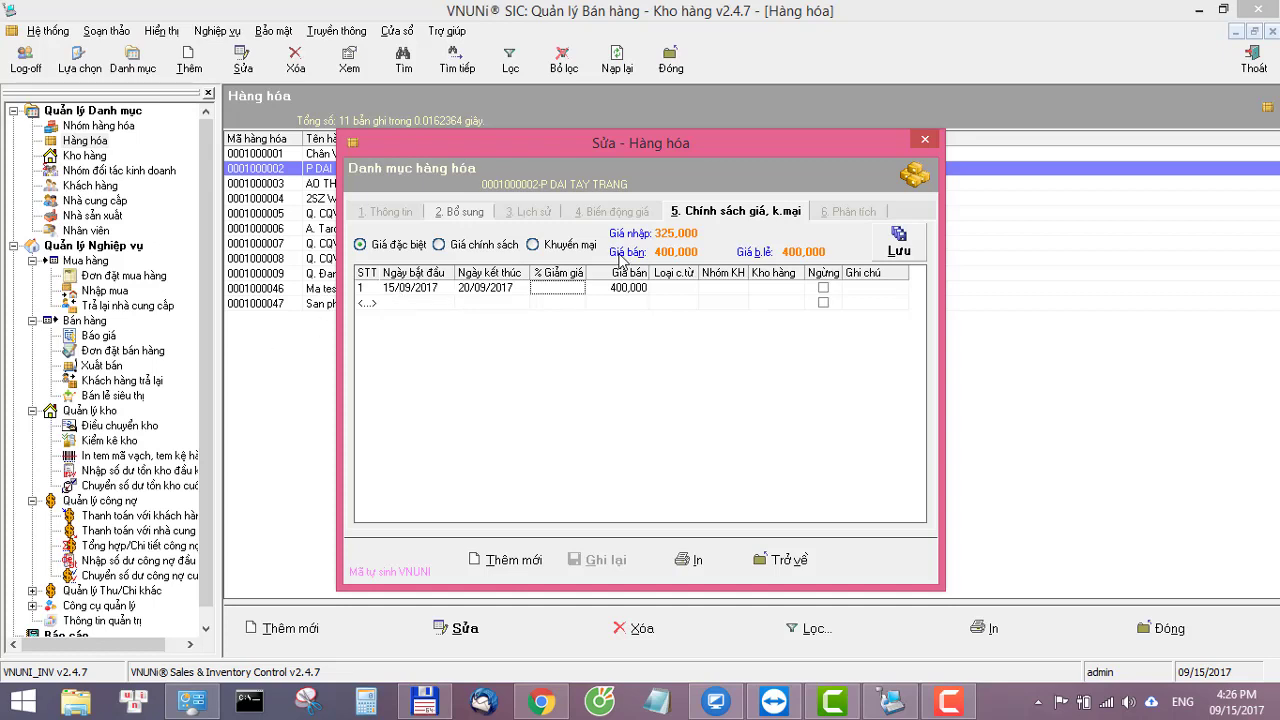
- Set the discount percentage of the P DAI TAY TRANG special price row to 5%
click(551, 289)
text(1)
text(5)
key(Tab)
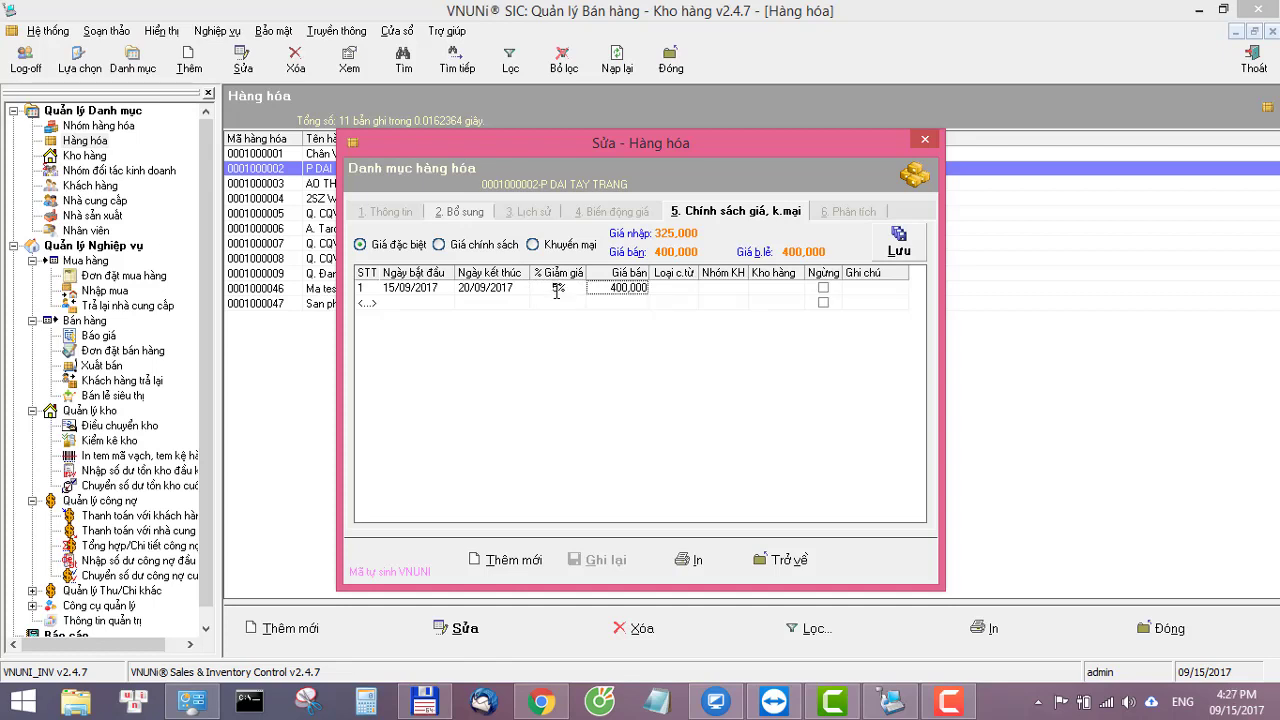
- Check the customer group options, leave the discount row's group blank, and save and close the price policy
click(722, 289)
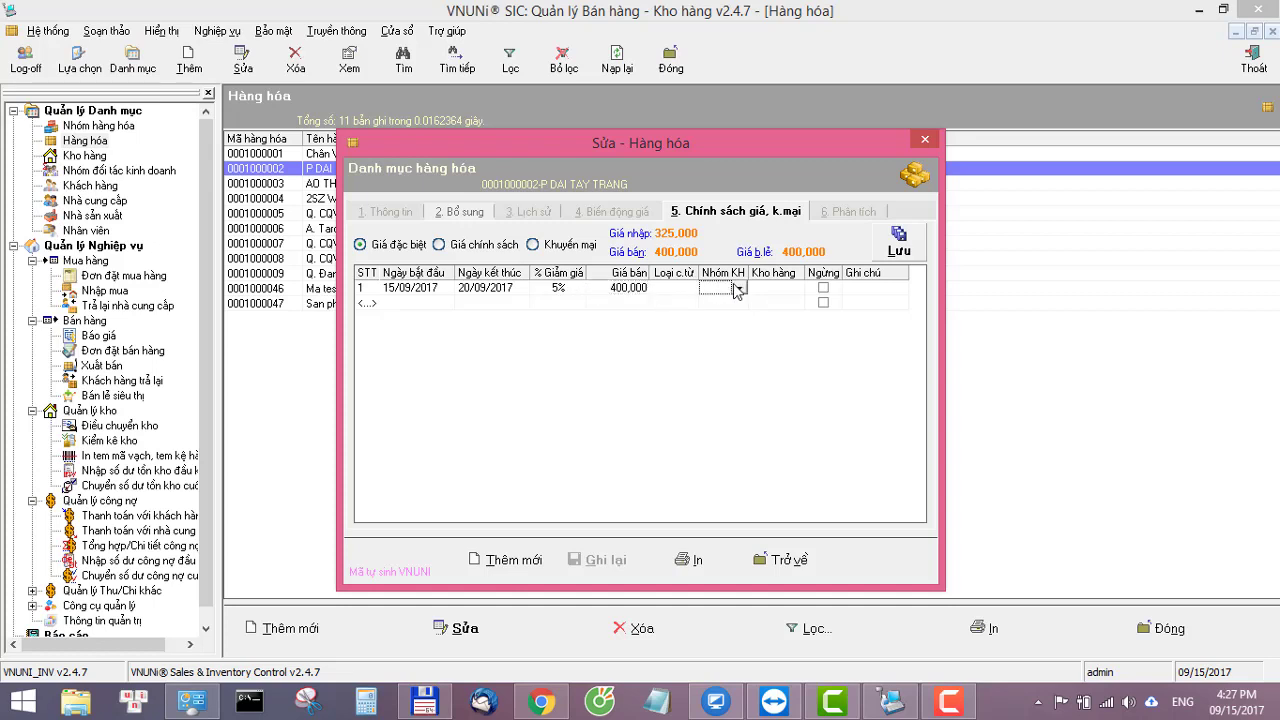
click(737, 289)
click(644, 318)
click(619, 290)
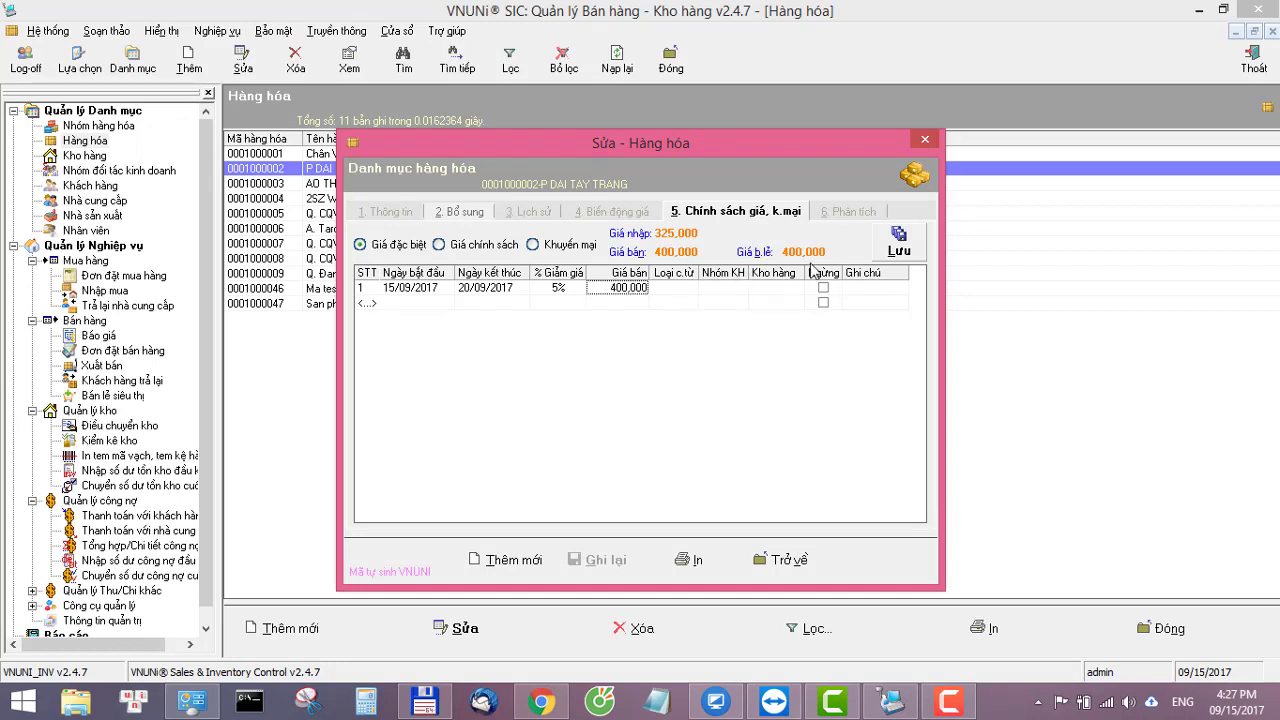
click(725, 289)
click(740, 289)
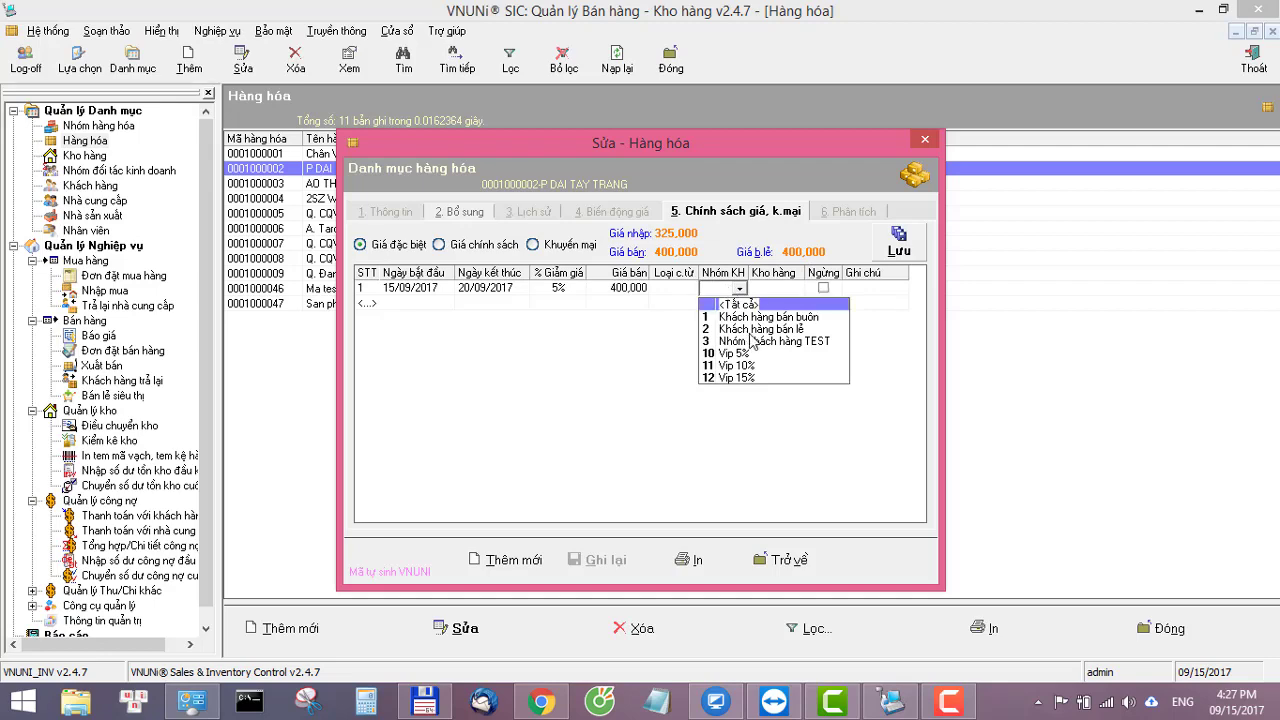
click(647, 371)
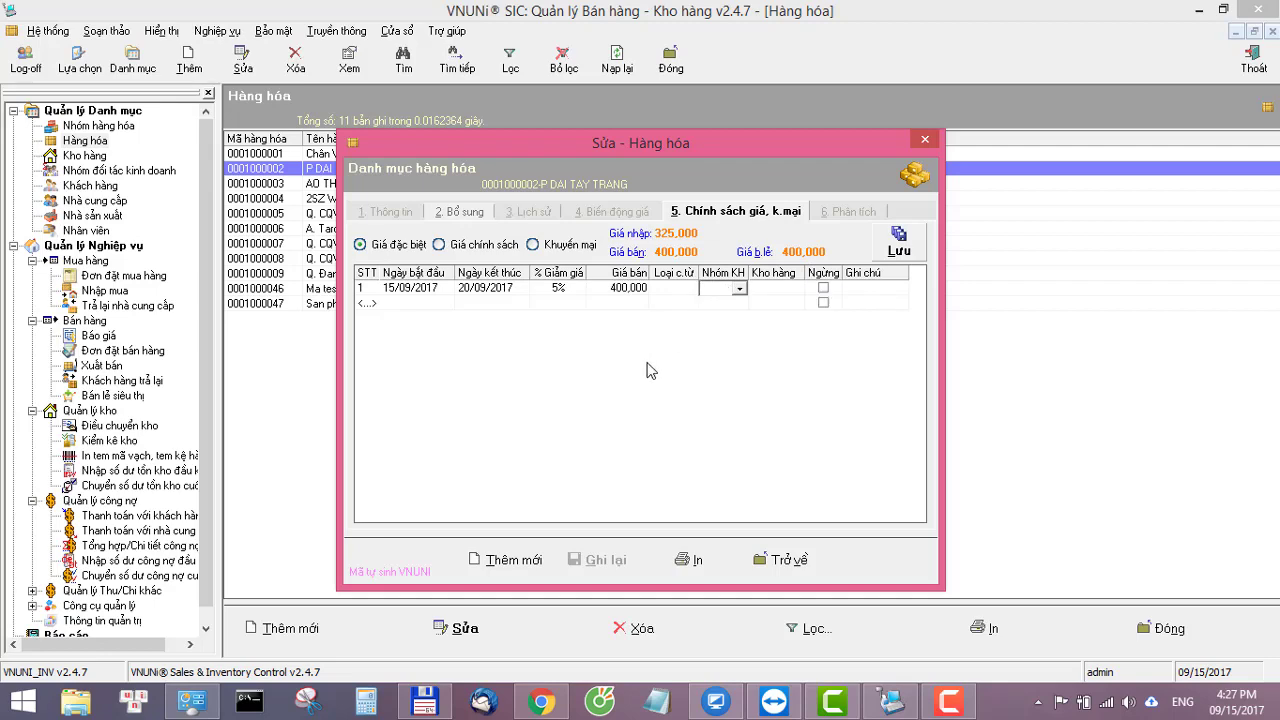
click(895, 249)
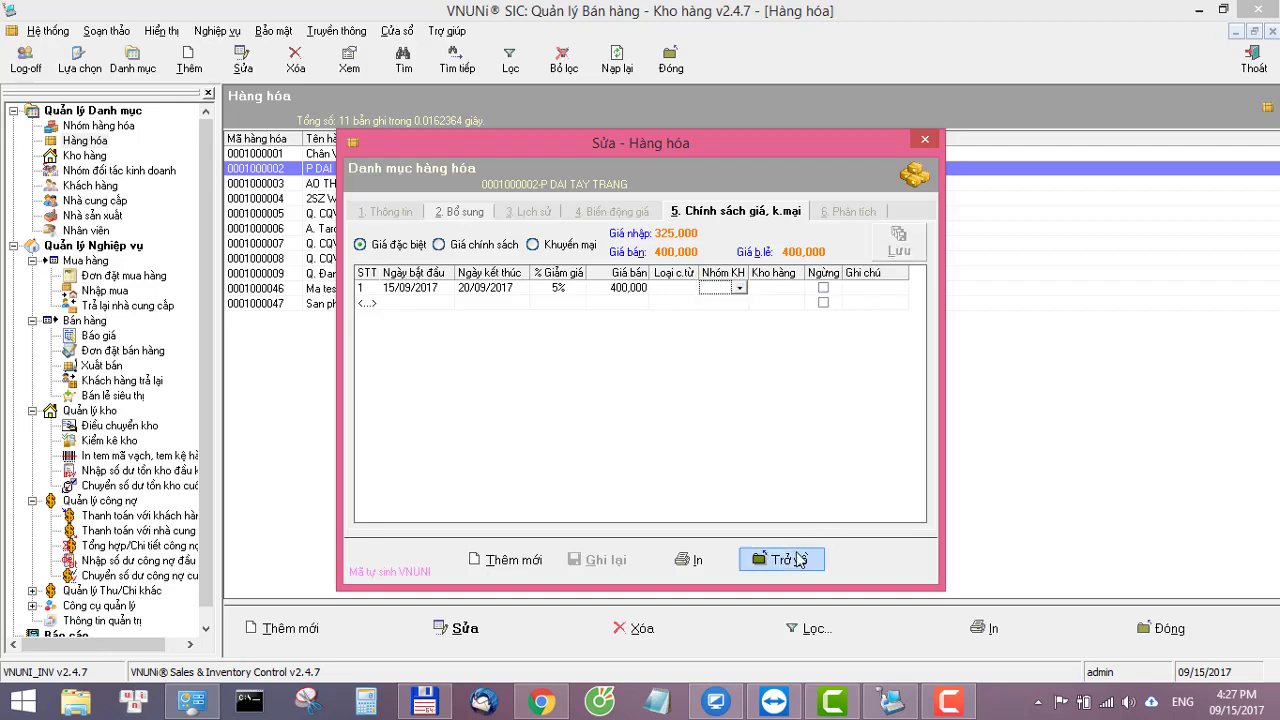
click(800, 559)
- Create a new sales issue slip and add one P DAI TAY TRANG to it
click(120, 370)
click(275, 625)
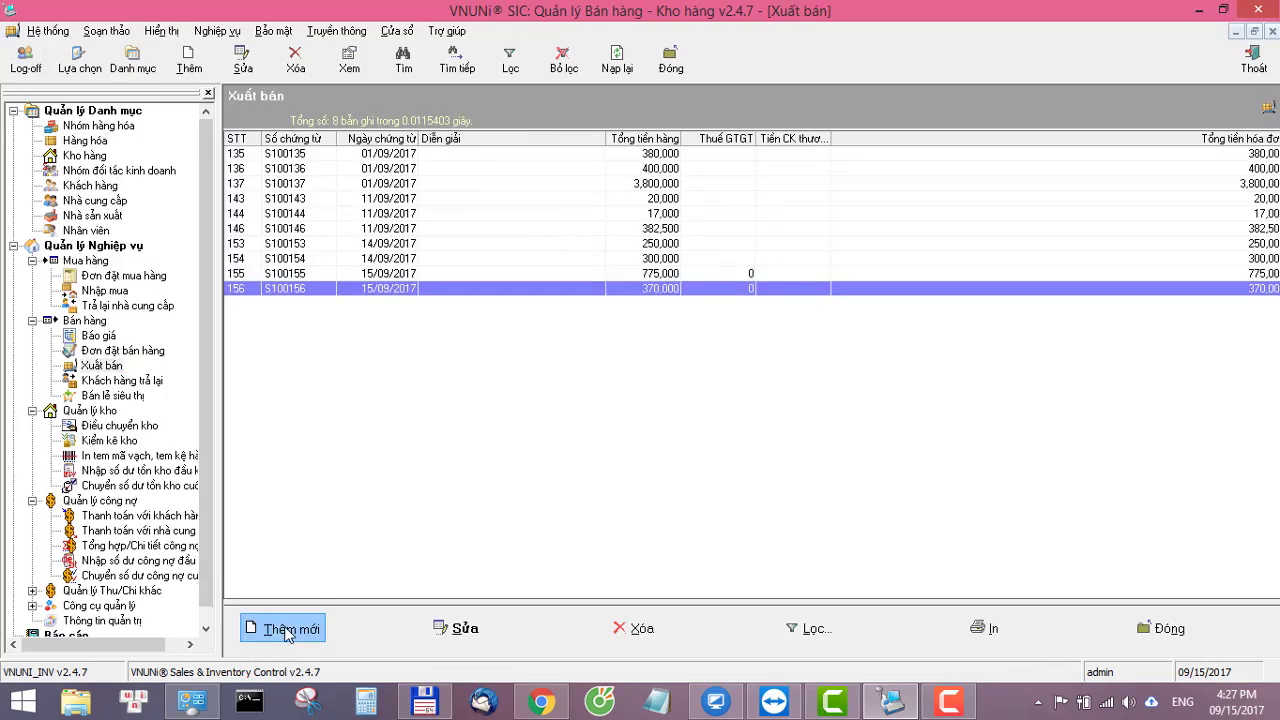
text(1TE)
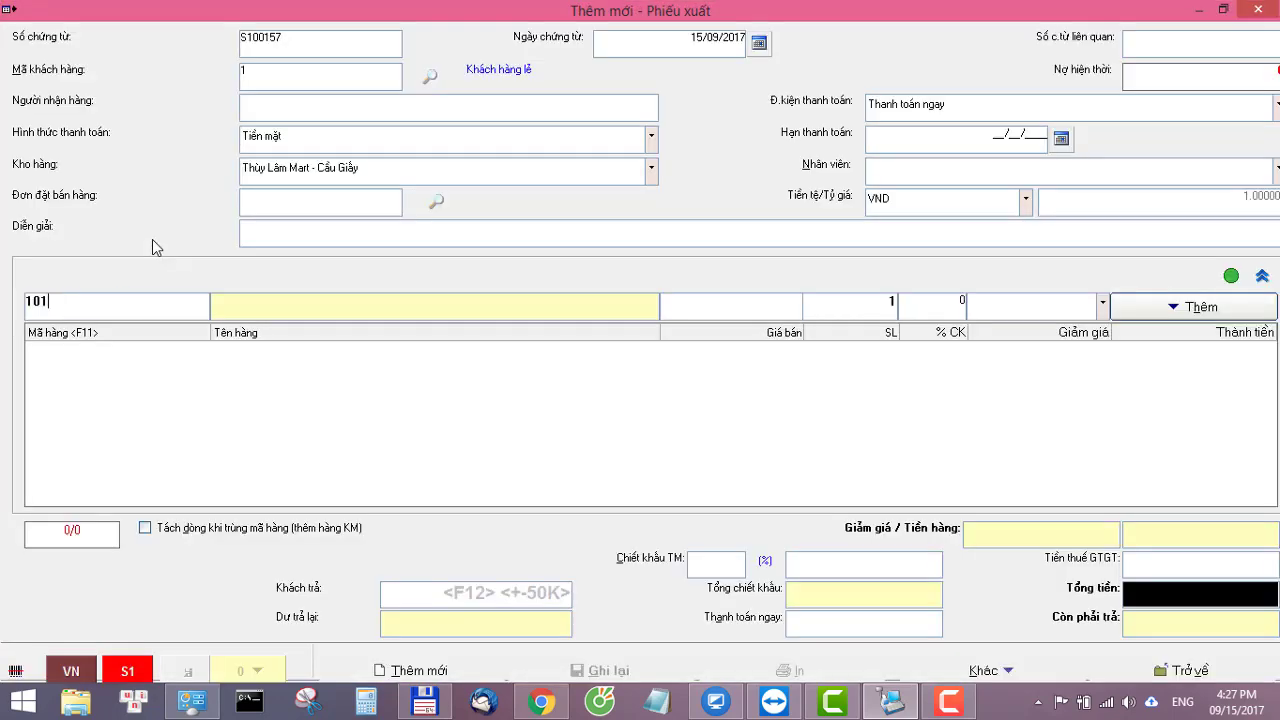
key(Return)
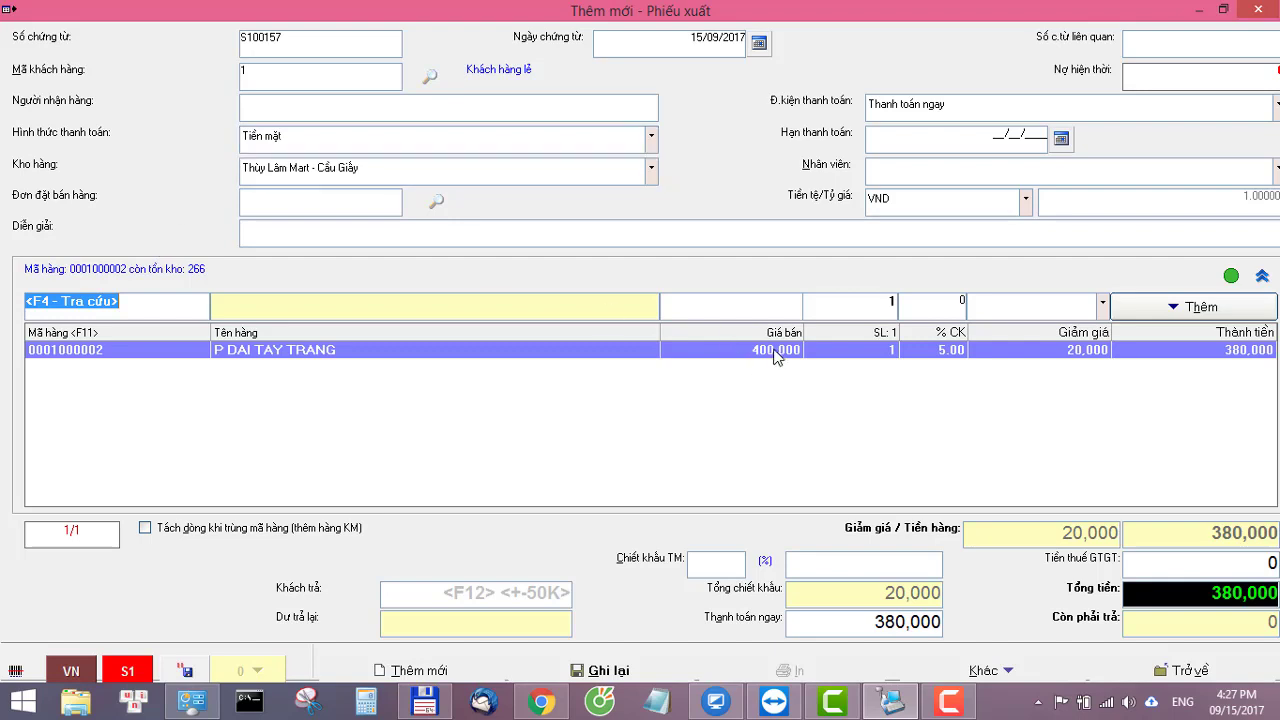
- Change the slip's customer from Khách hàng lẻ to another customer by customer code
click(288, 78)
text(2)
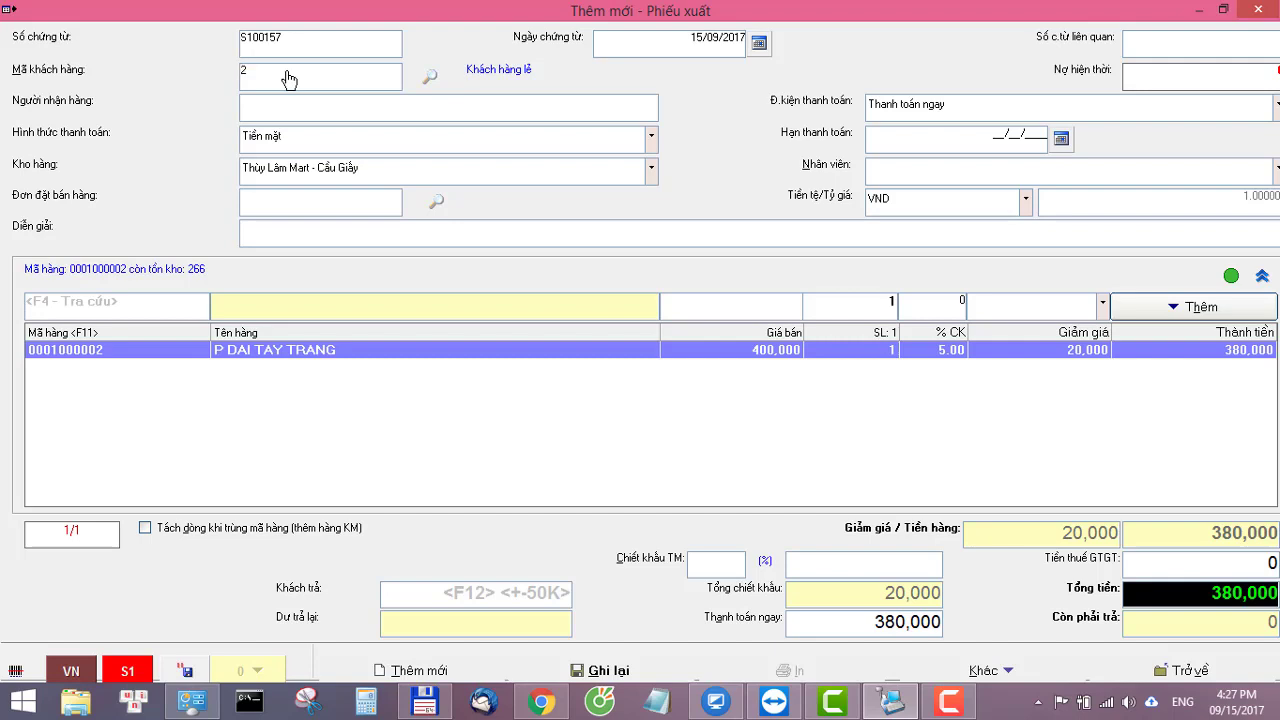
key(Return)
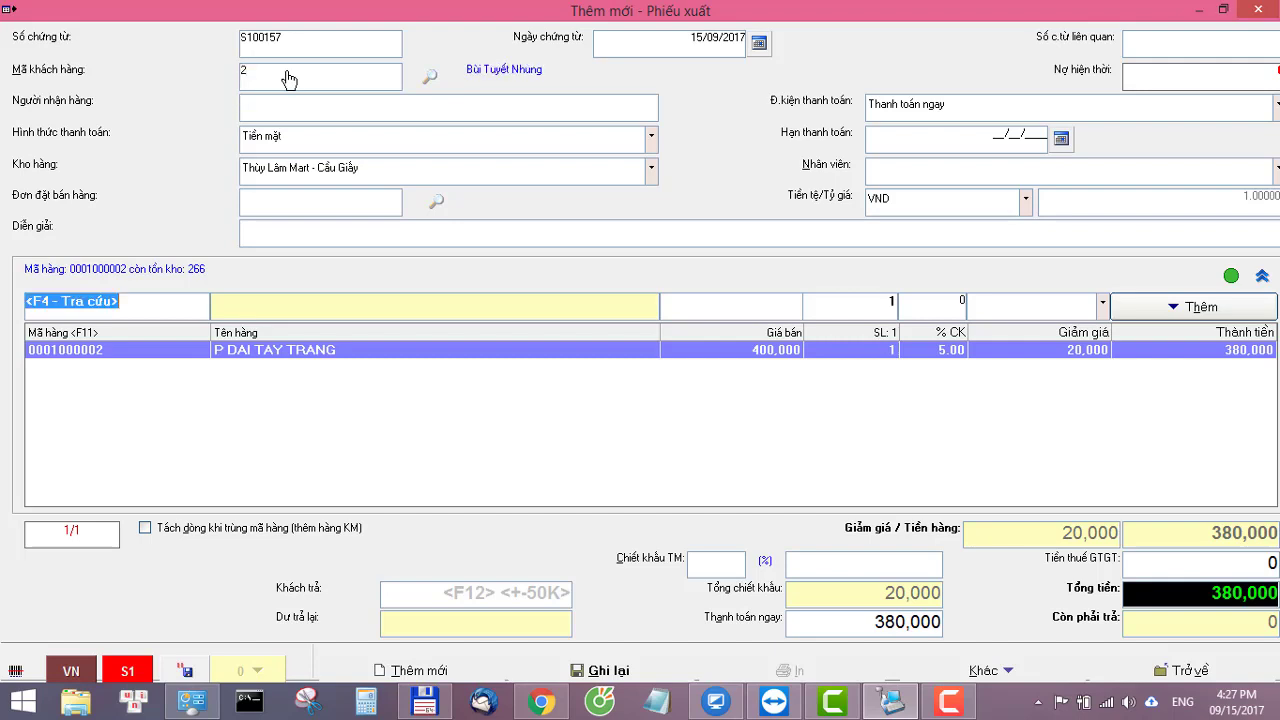
- Change the slip's warehouse to Thùy Lâm Mart - Trần Cung
click(650, 169)
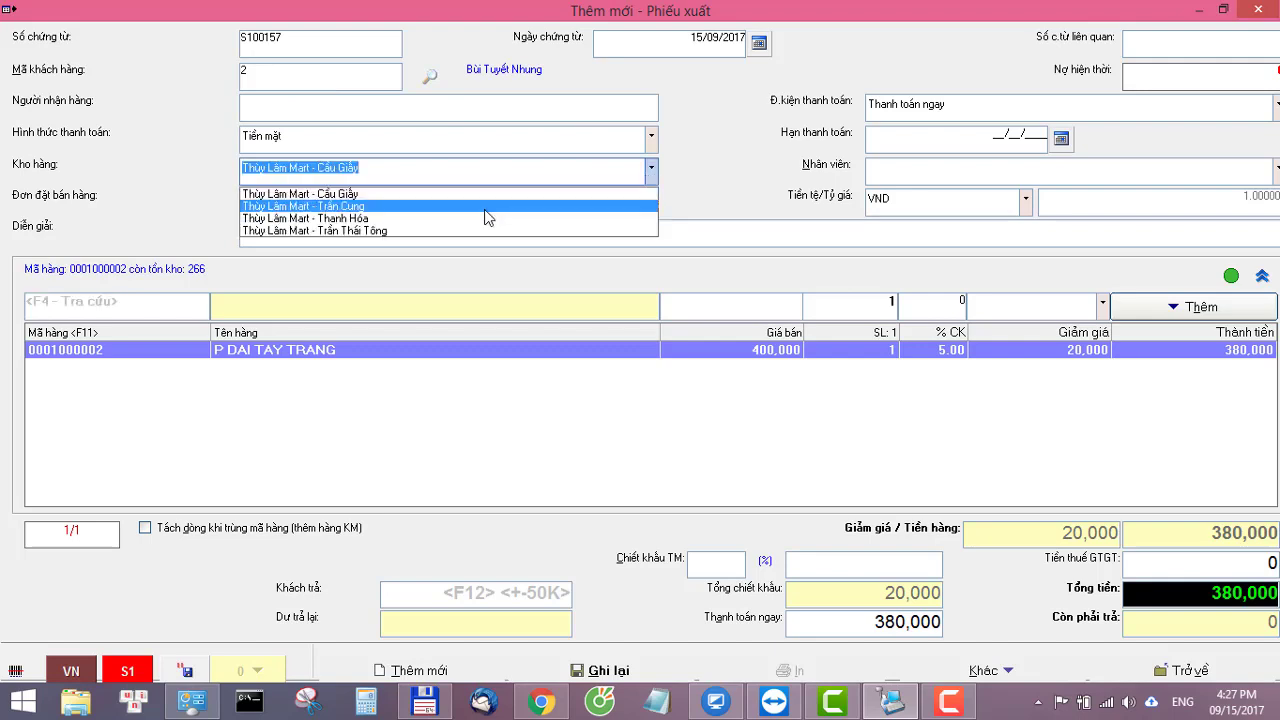
click(484, 209)
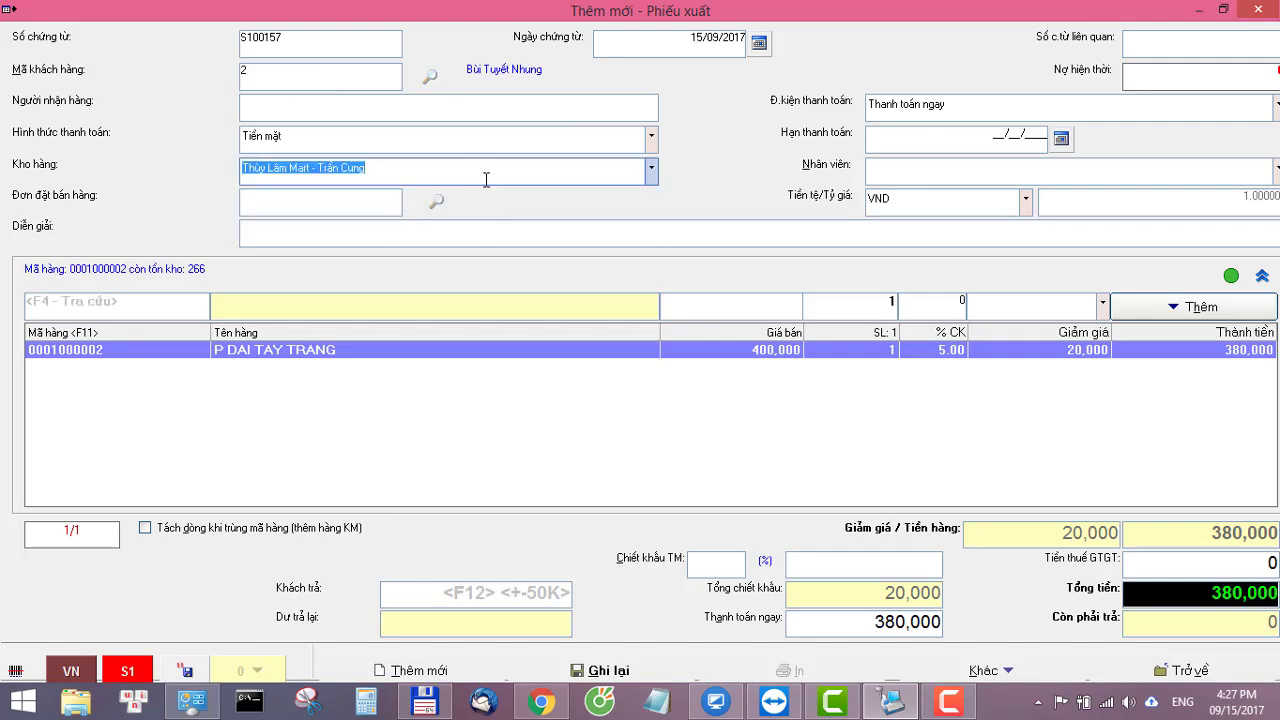
click(486, 177)
key(Return)
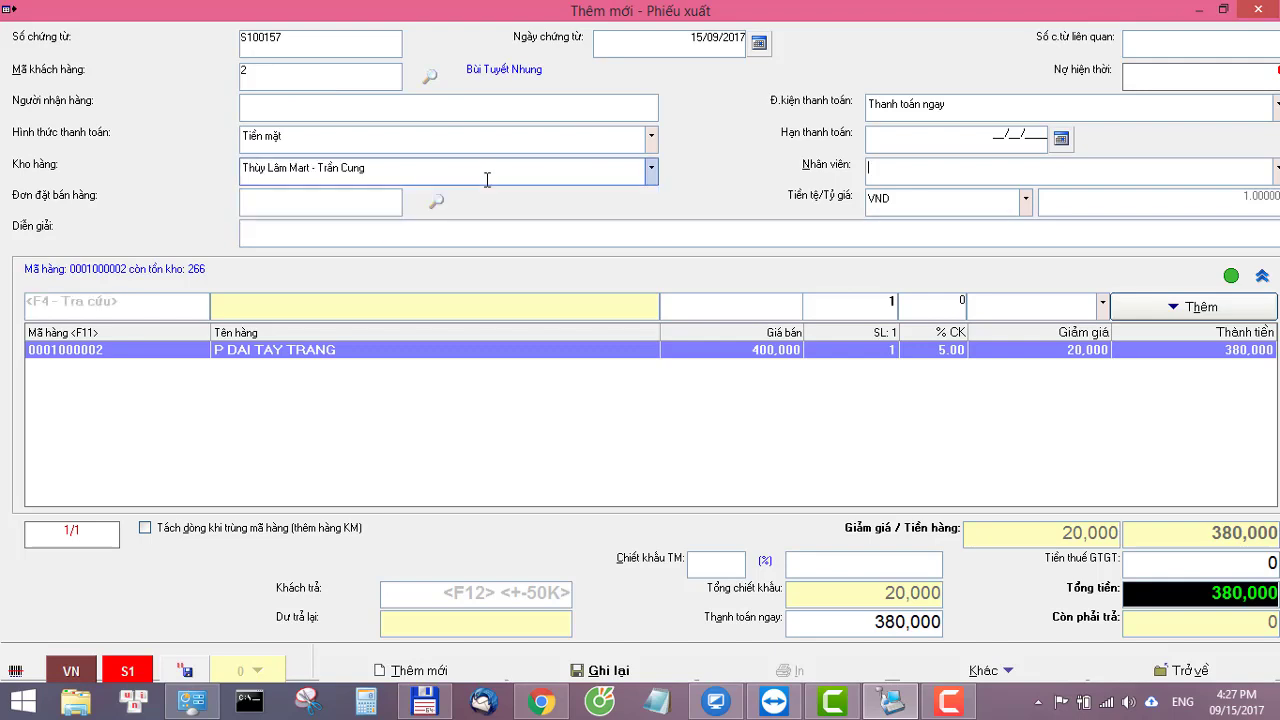
click(650, 170)
click(704, 186)
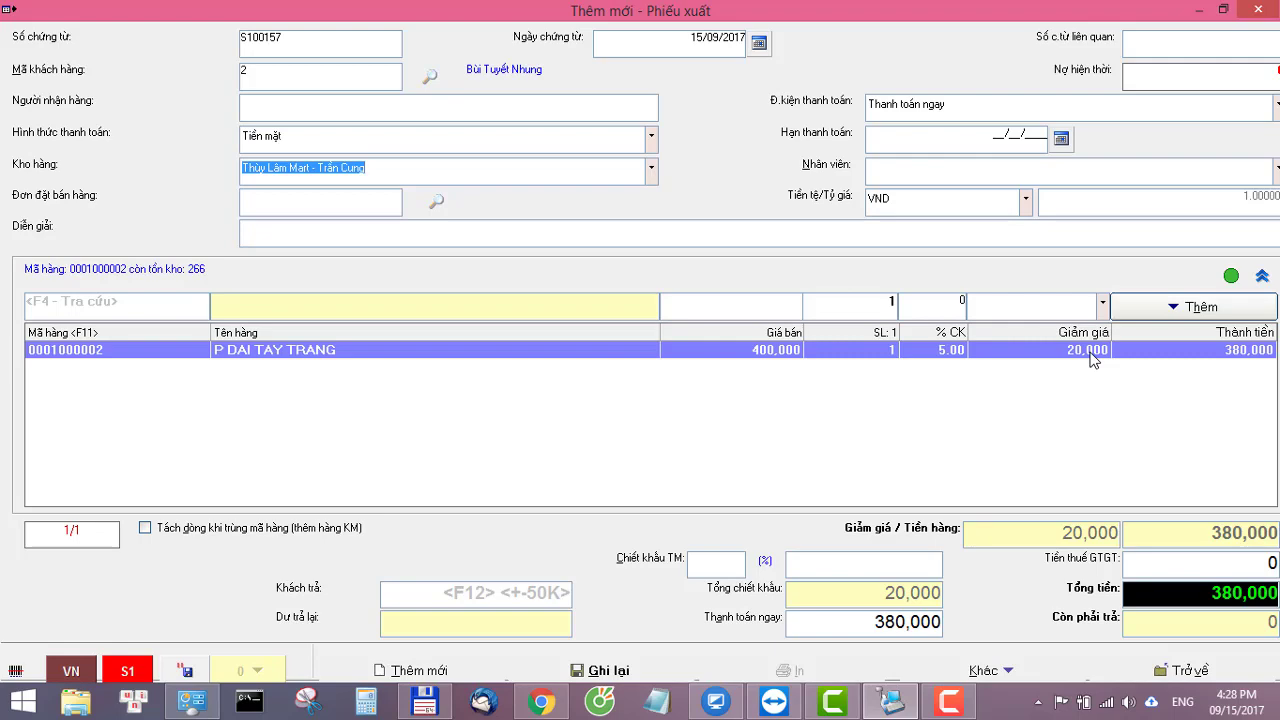
- Set the form printed right after saving an issue slip to Mẫu hóa đơn - K80 in the document options
click(997, 670)
click(864, 502)
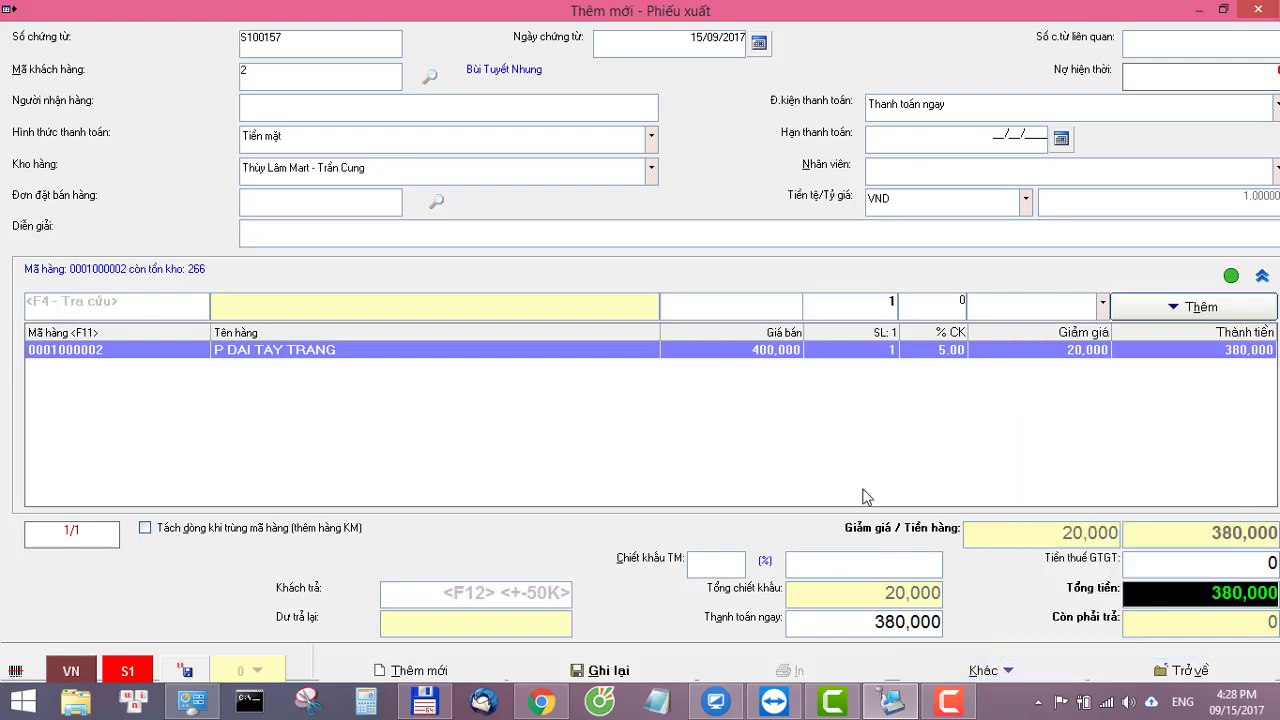
click(907, 265)
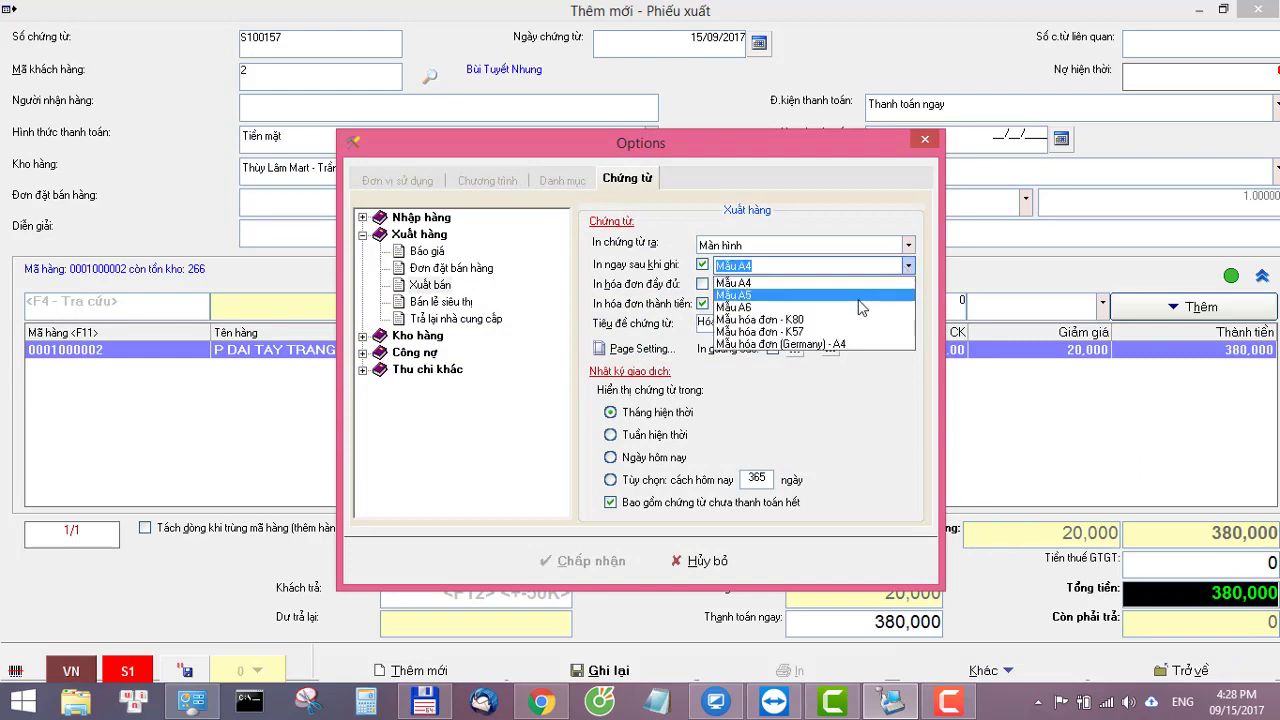
click(856, 319)
click(617, 566)
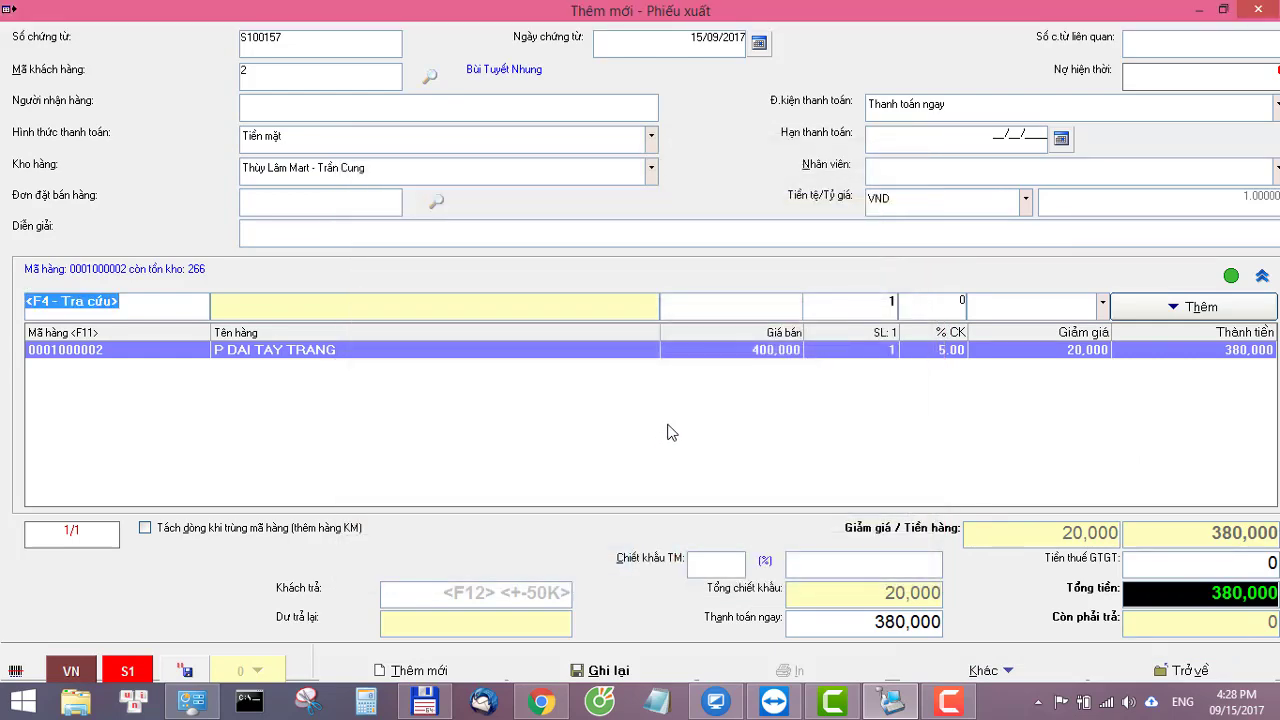
- Save the slip, check the discount on the sales invoice preview, and close the preview
key(ctrl+s)
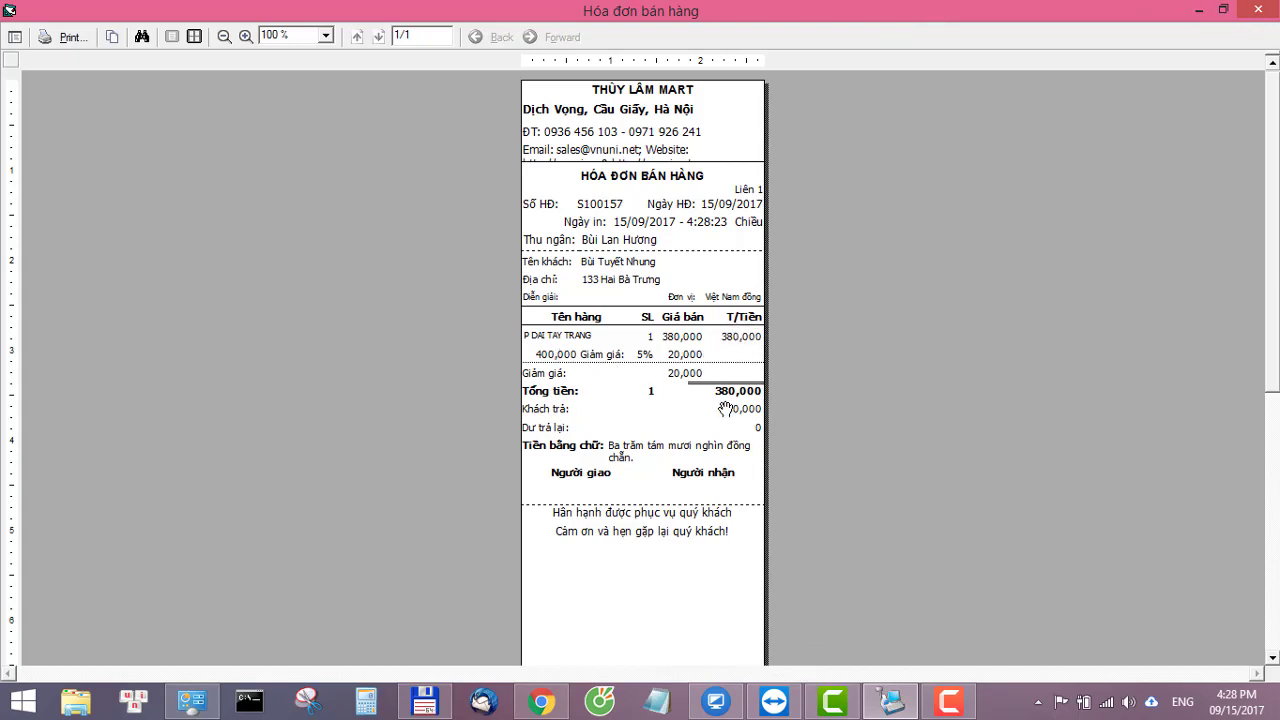
click(1259, 10)
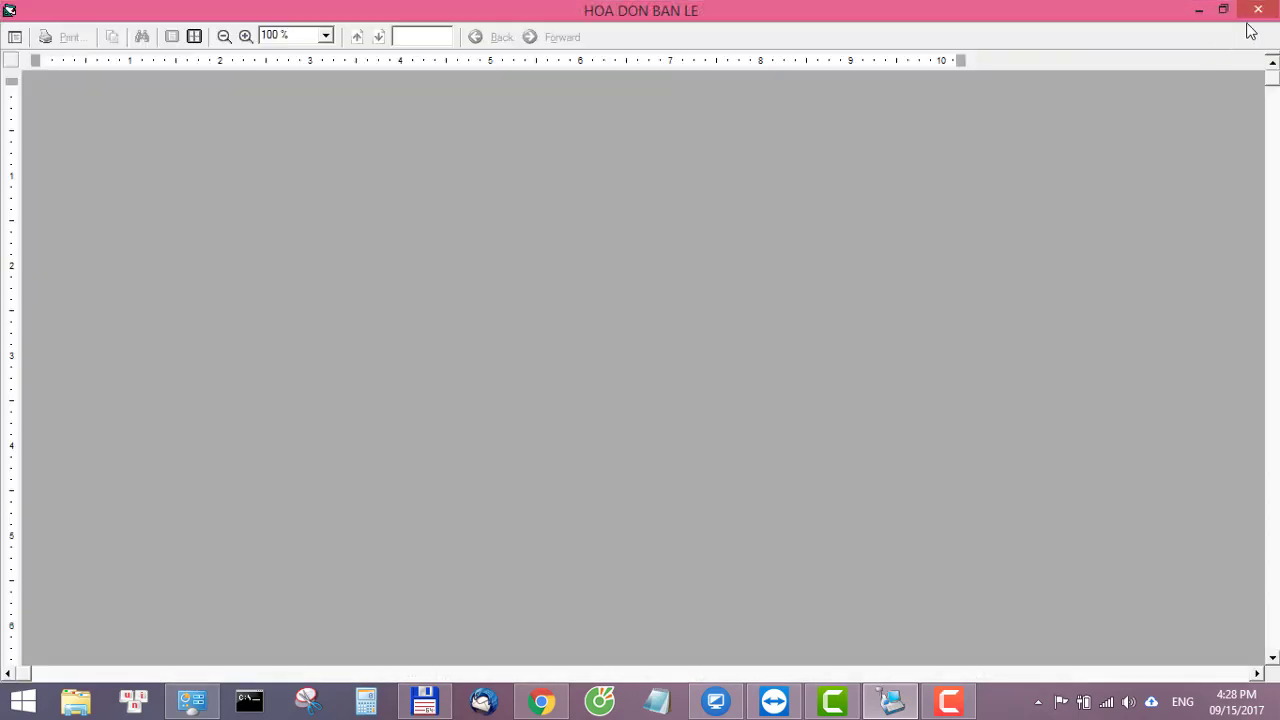
click(1259, 10)
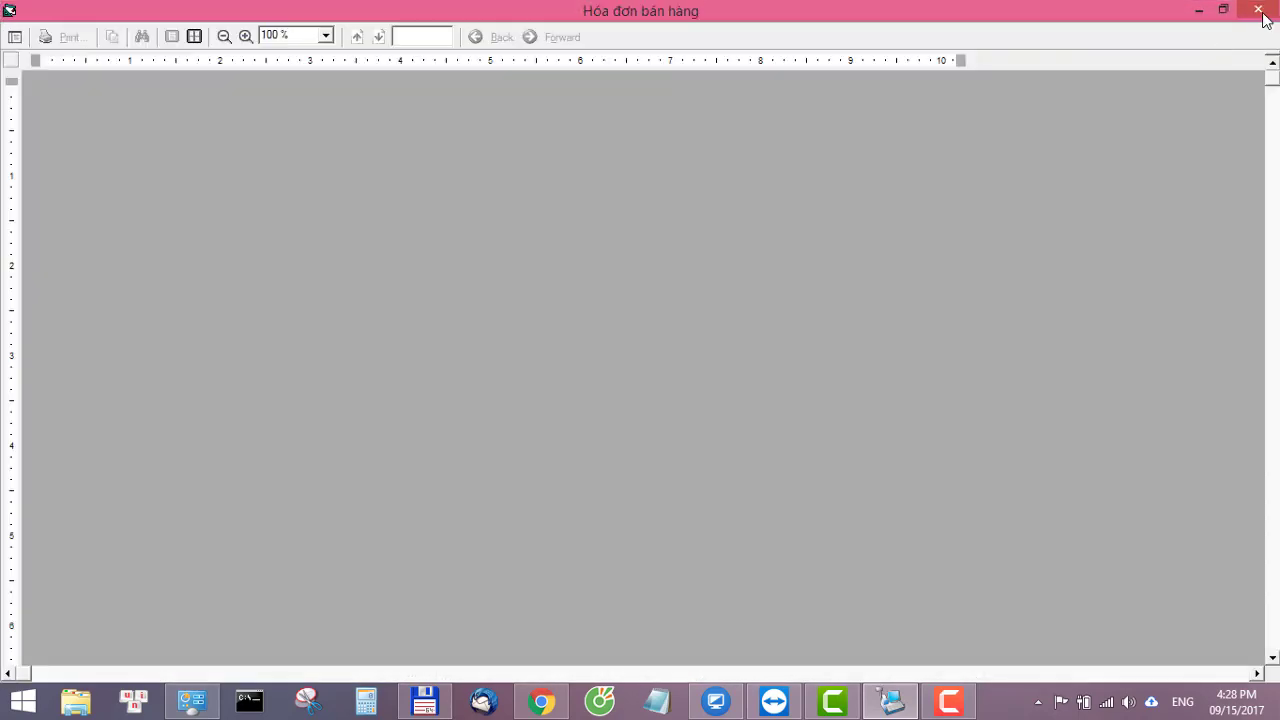
- Close the sales invoice preview and the blank new issue slip to return to the sales issue list
click(1259, 10)
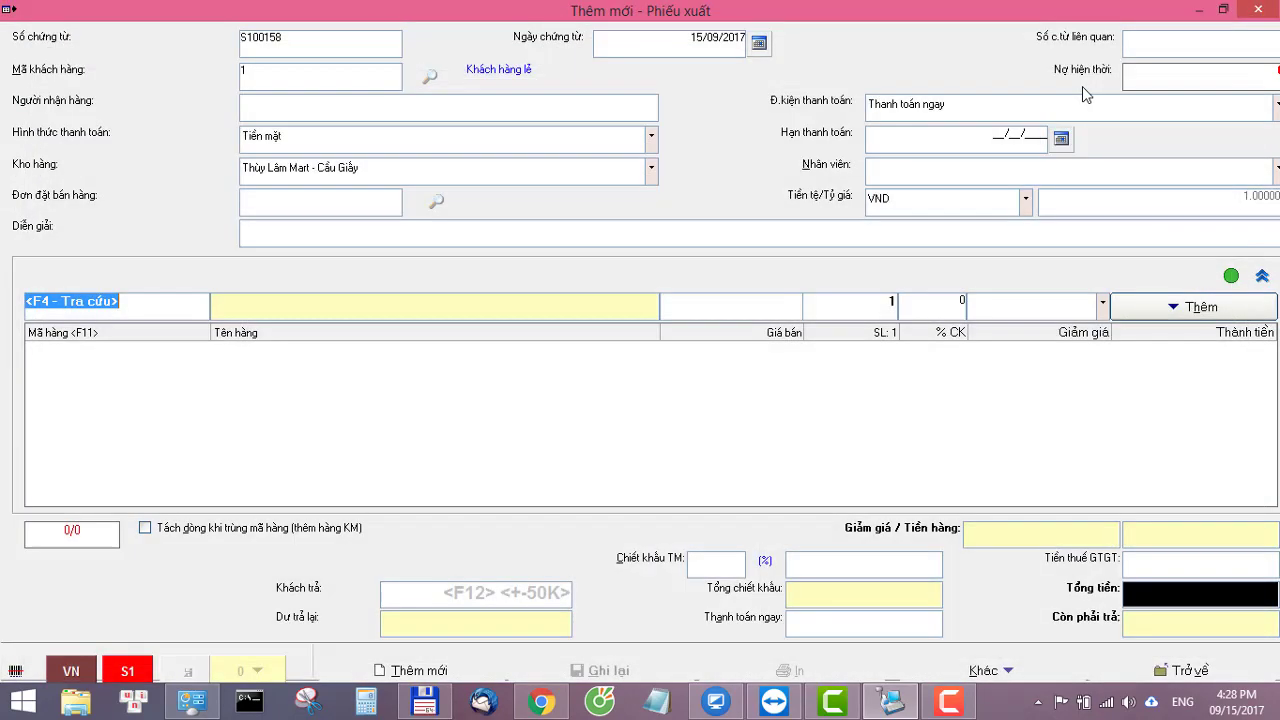
click(1259, 10)
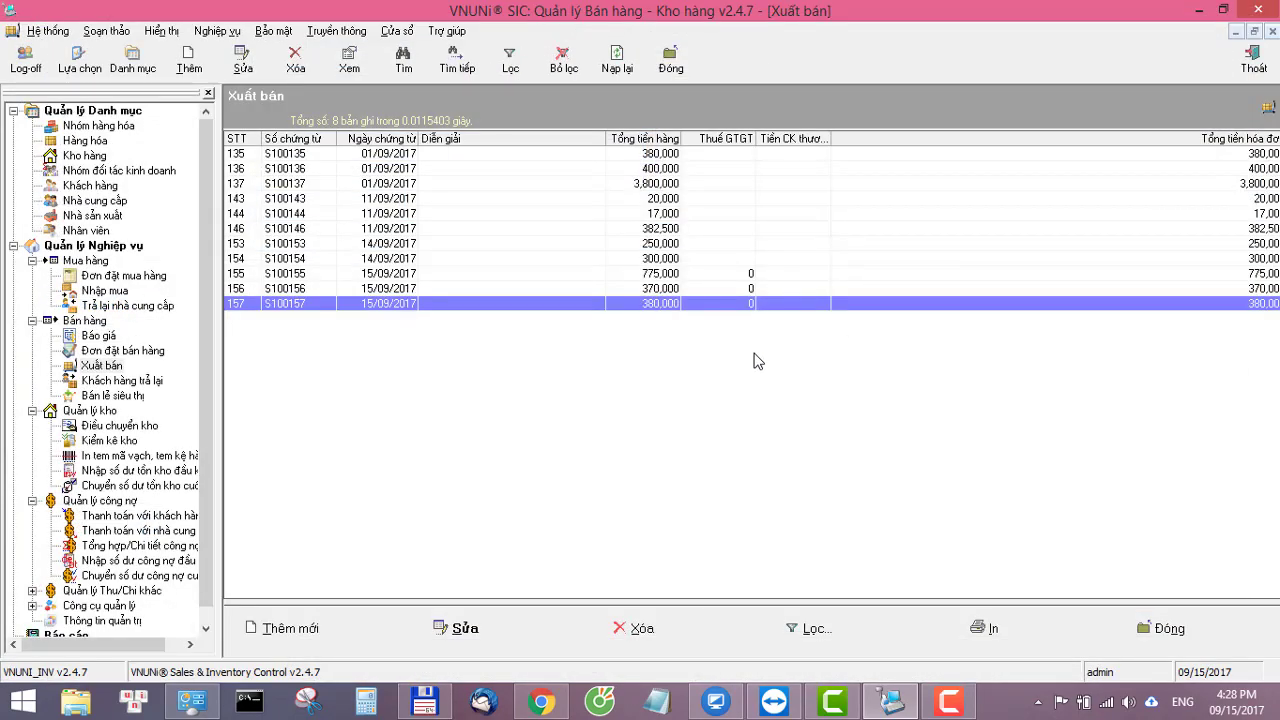
- Open product P DAI TAY TRANG from the goods catalogue and review the percentage discount in its special-price policy
click(85, 141)
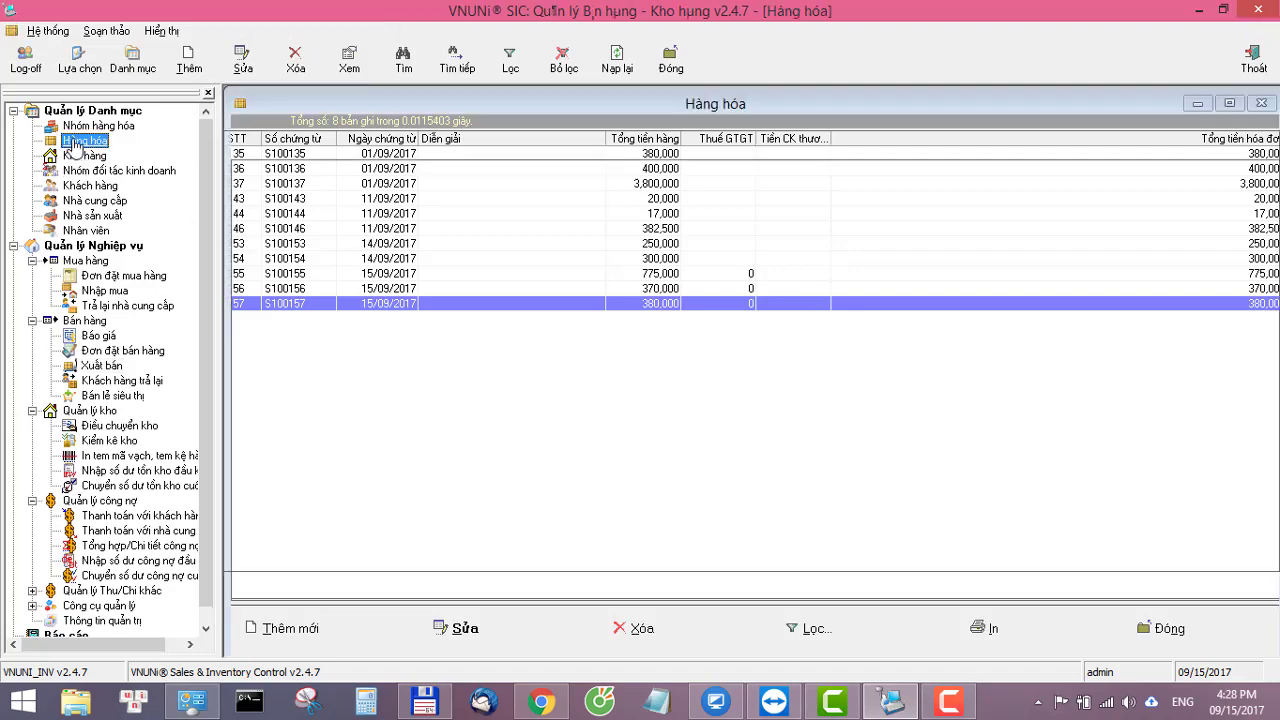
double_click(547, 178)
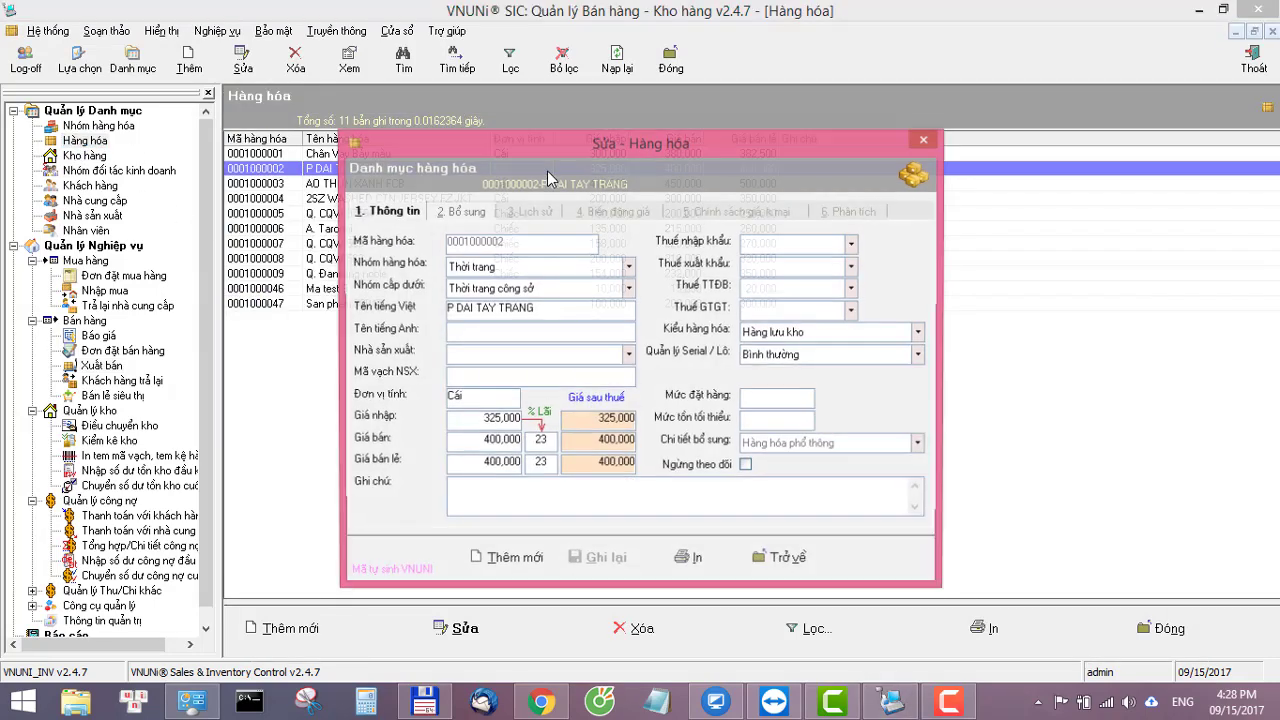
click(737, 212)
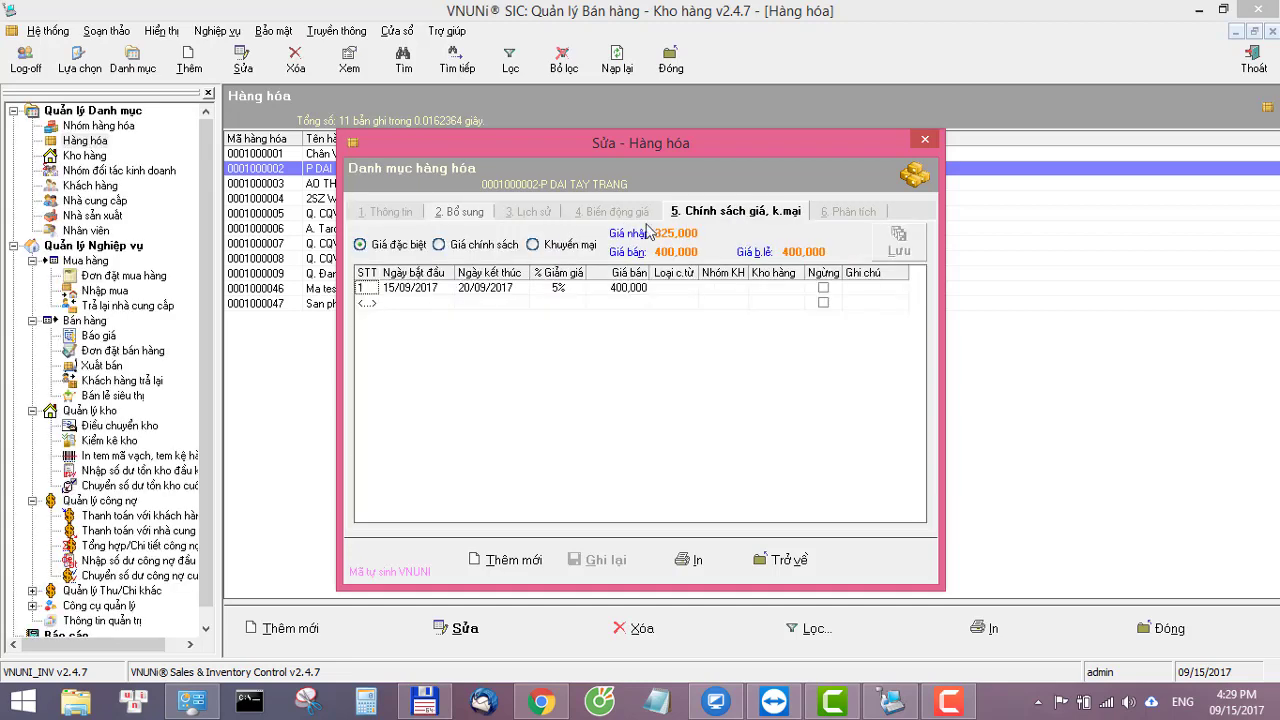
click(567, 290)
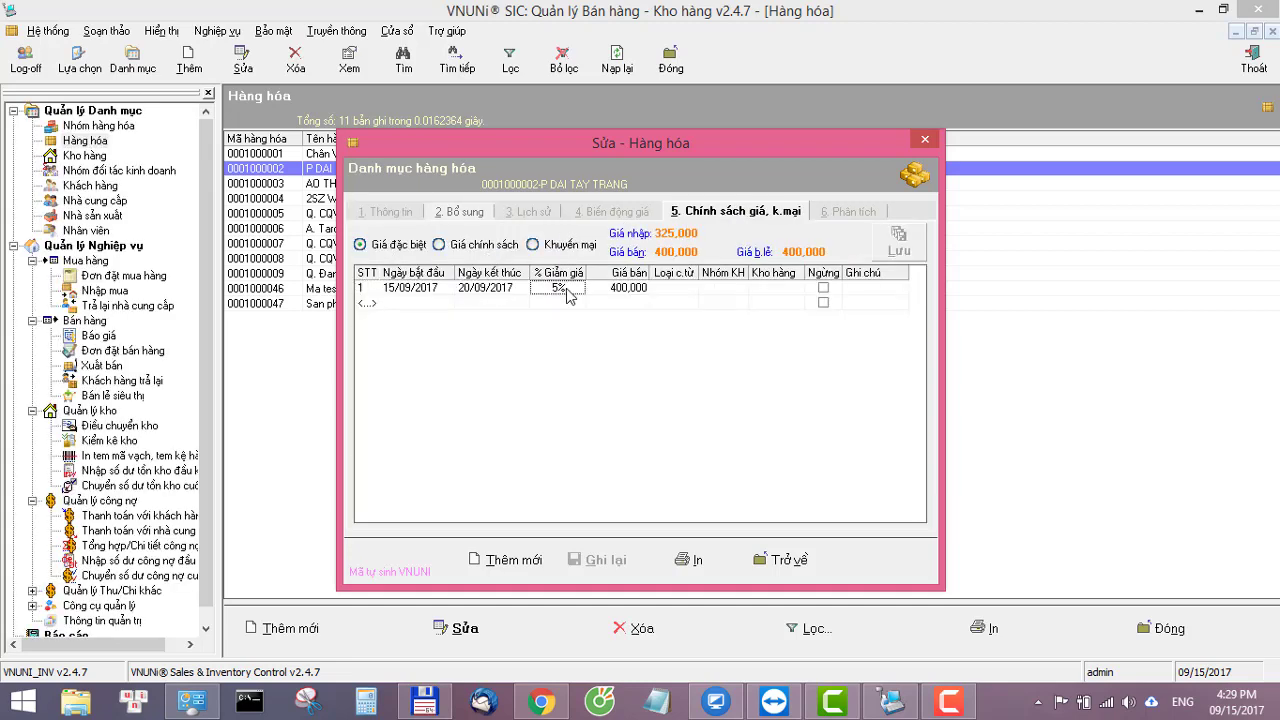